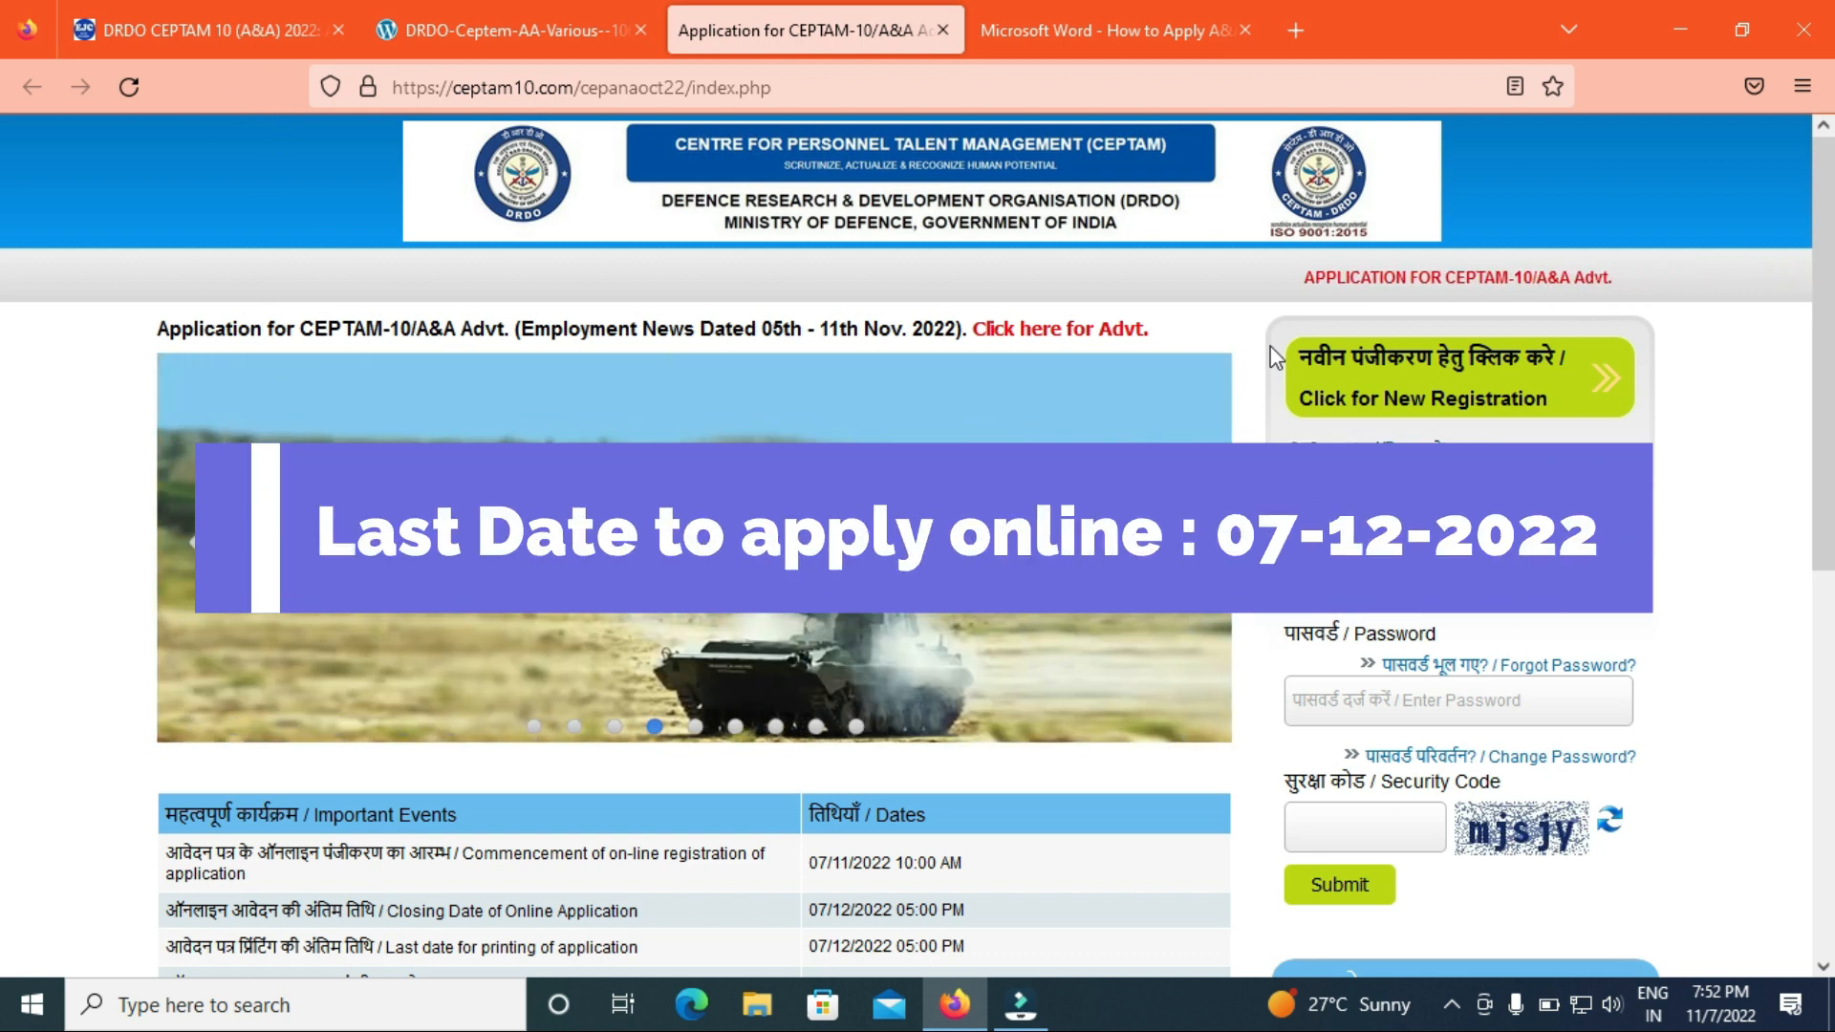
- Examine the DRDO CEPTAM 10 (A&A) advertisement and the article's dates, vacancies, salary, age limit, qualifications, fees, selection procedure and exam pattern
click(514, 14)
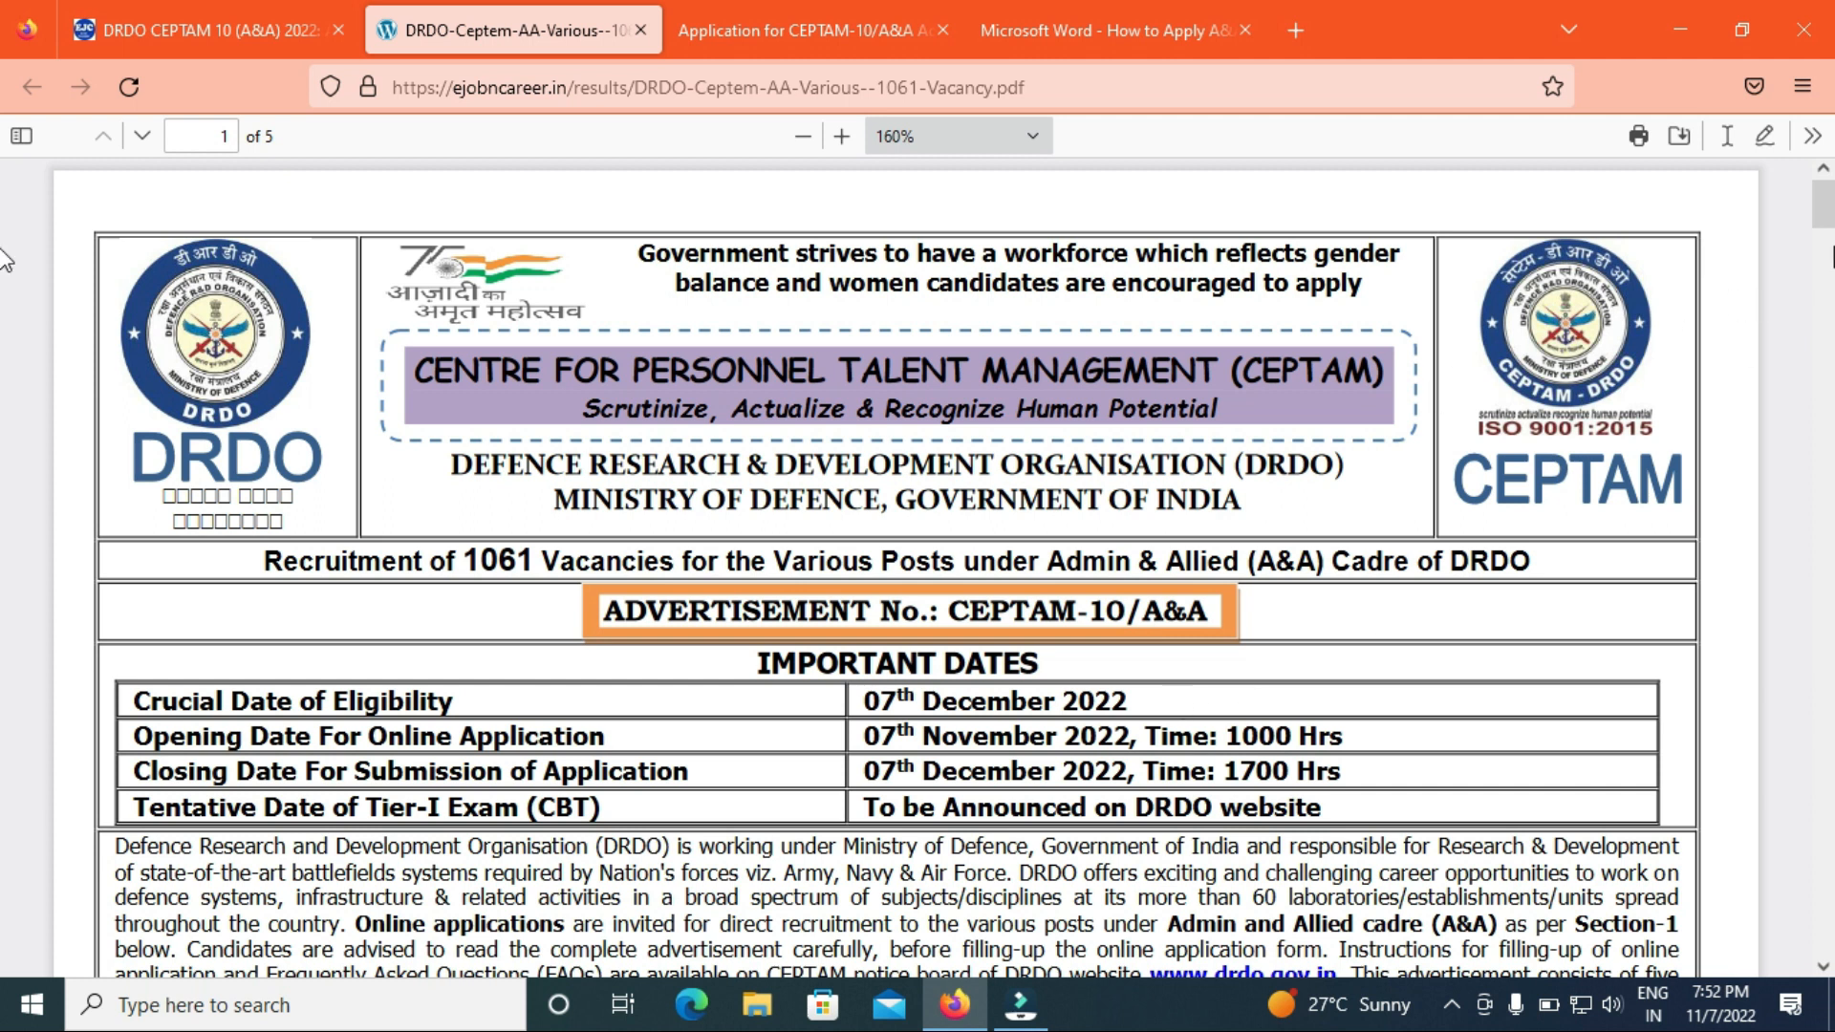
click(203, 21)
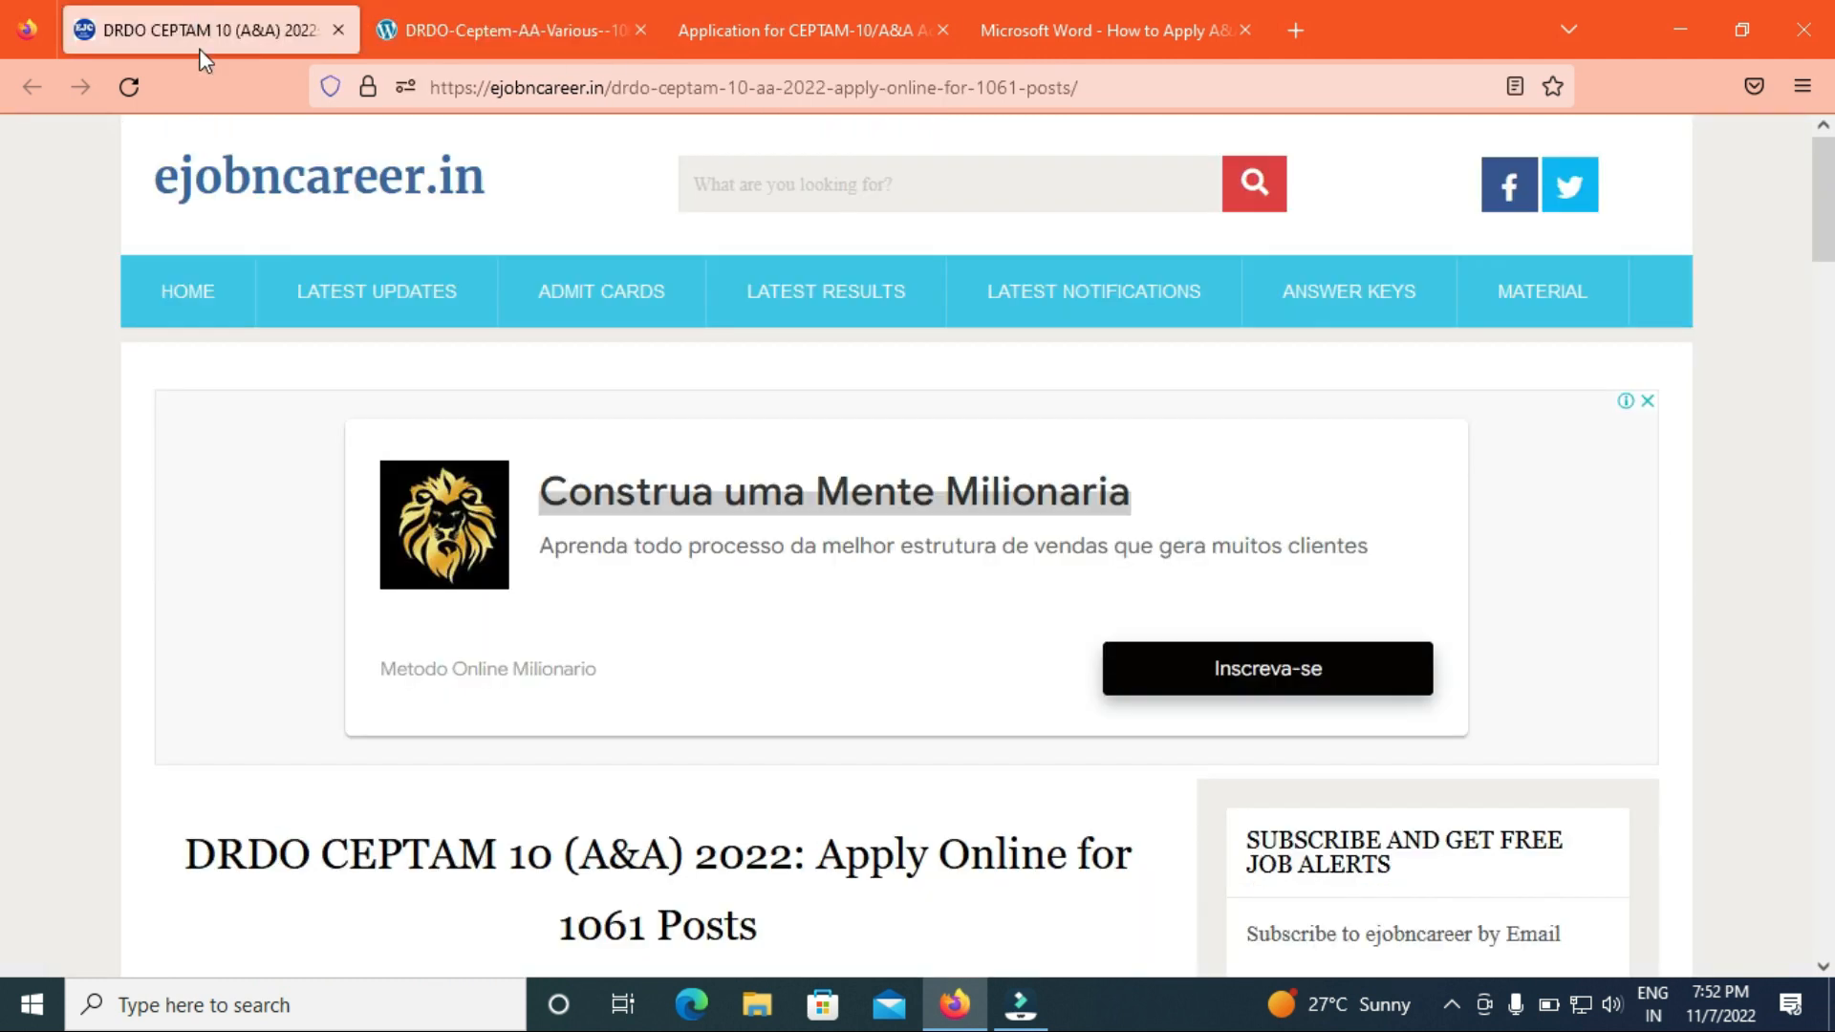
scroll(4, 454, down, 10)
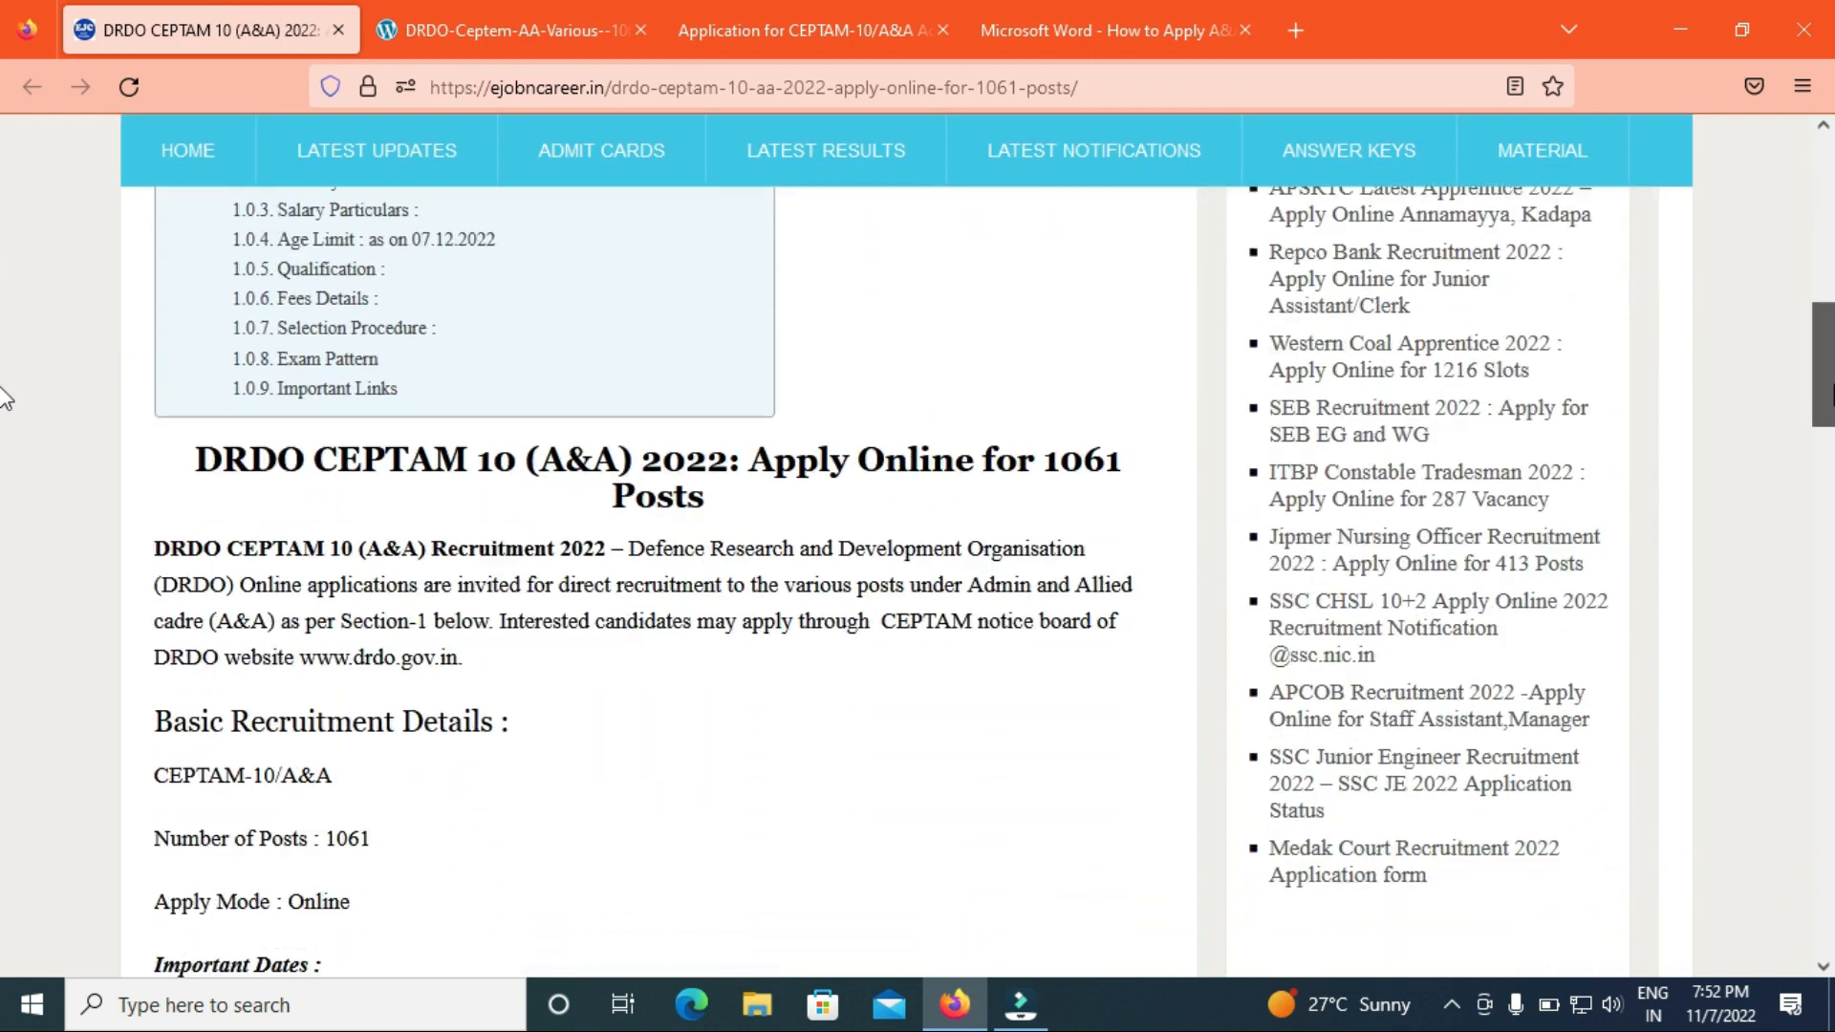
scroll(4, 444, down, 4)
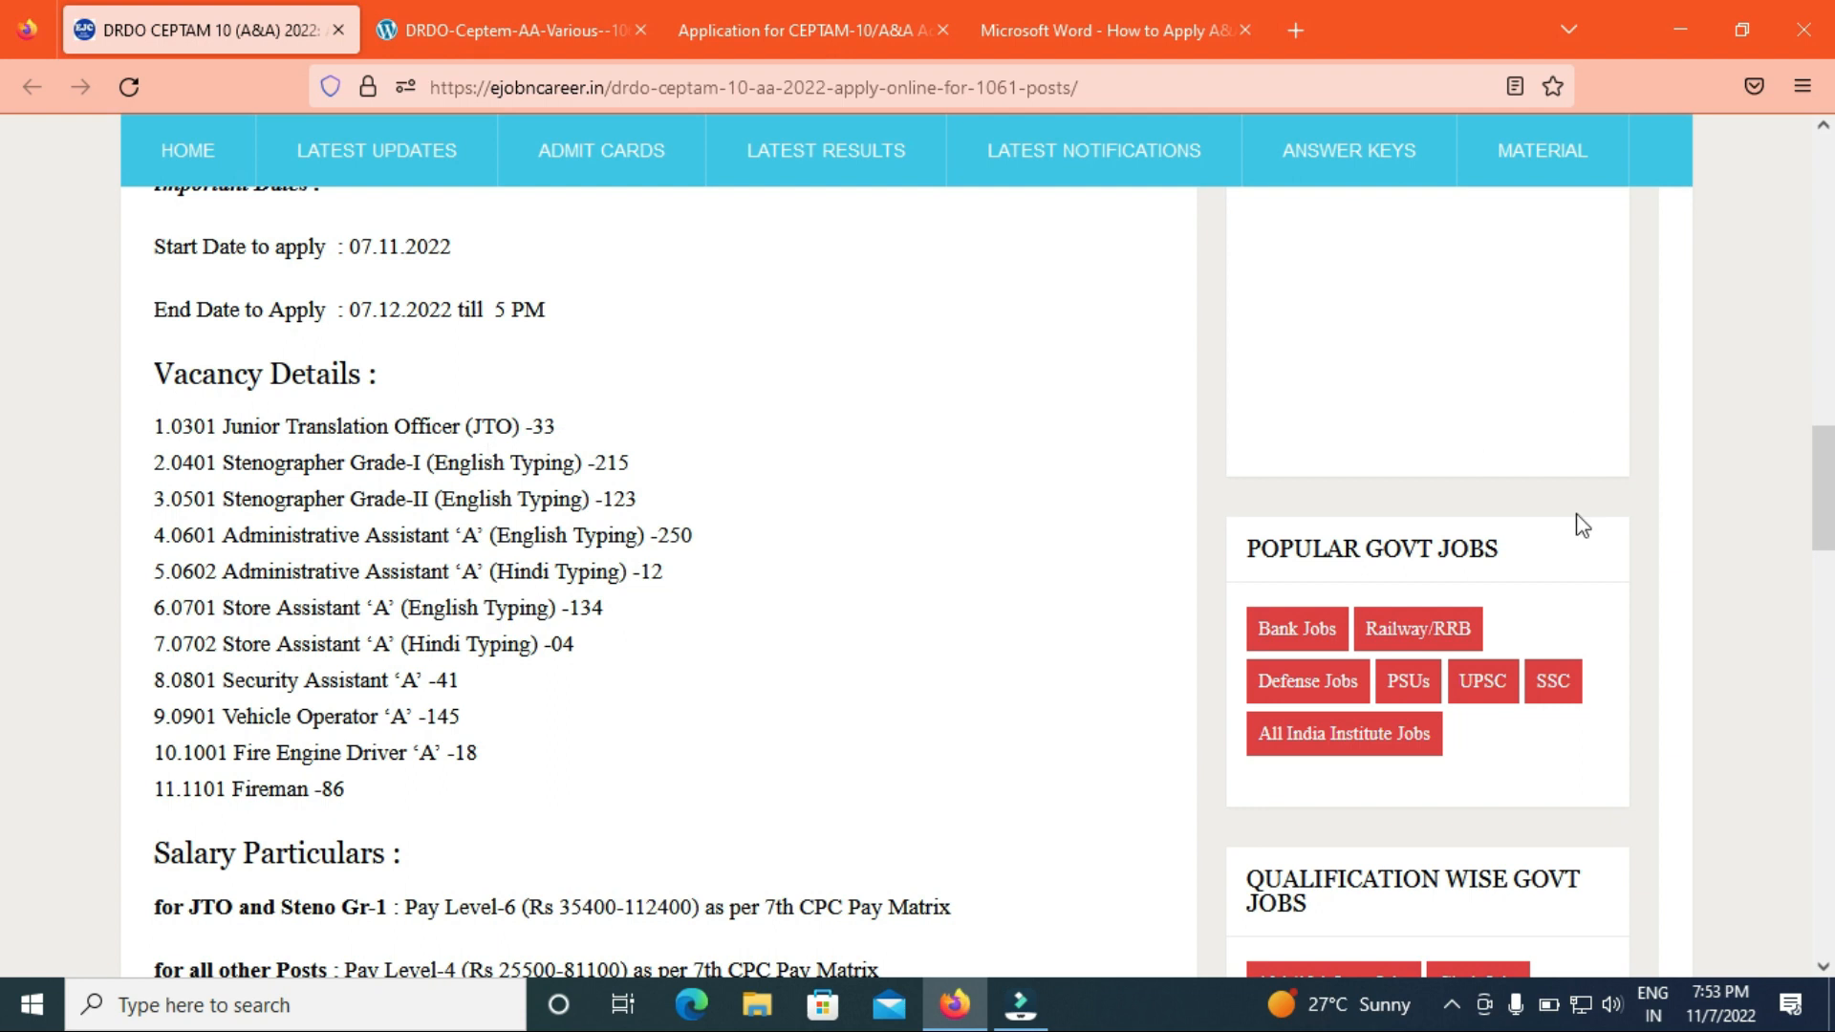
scroll(1000, 585, down, 3)
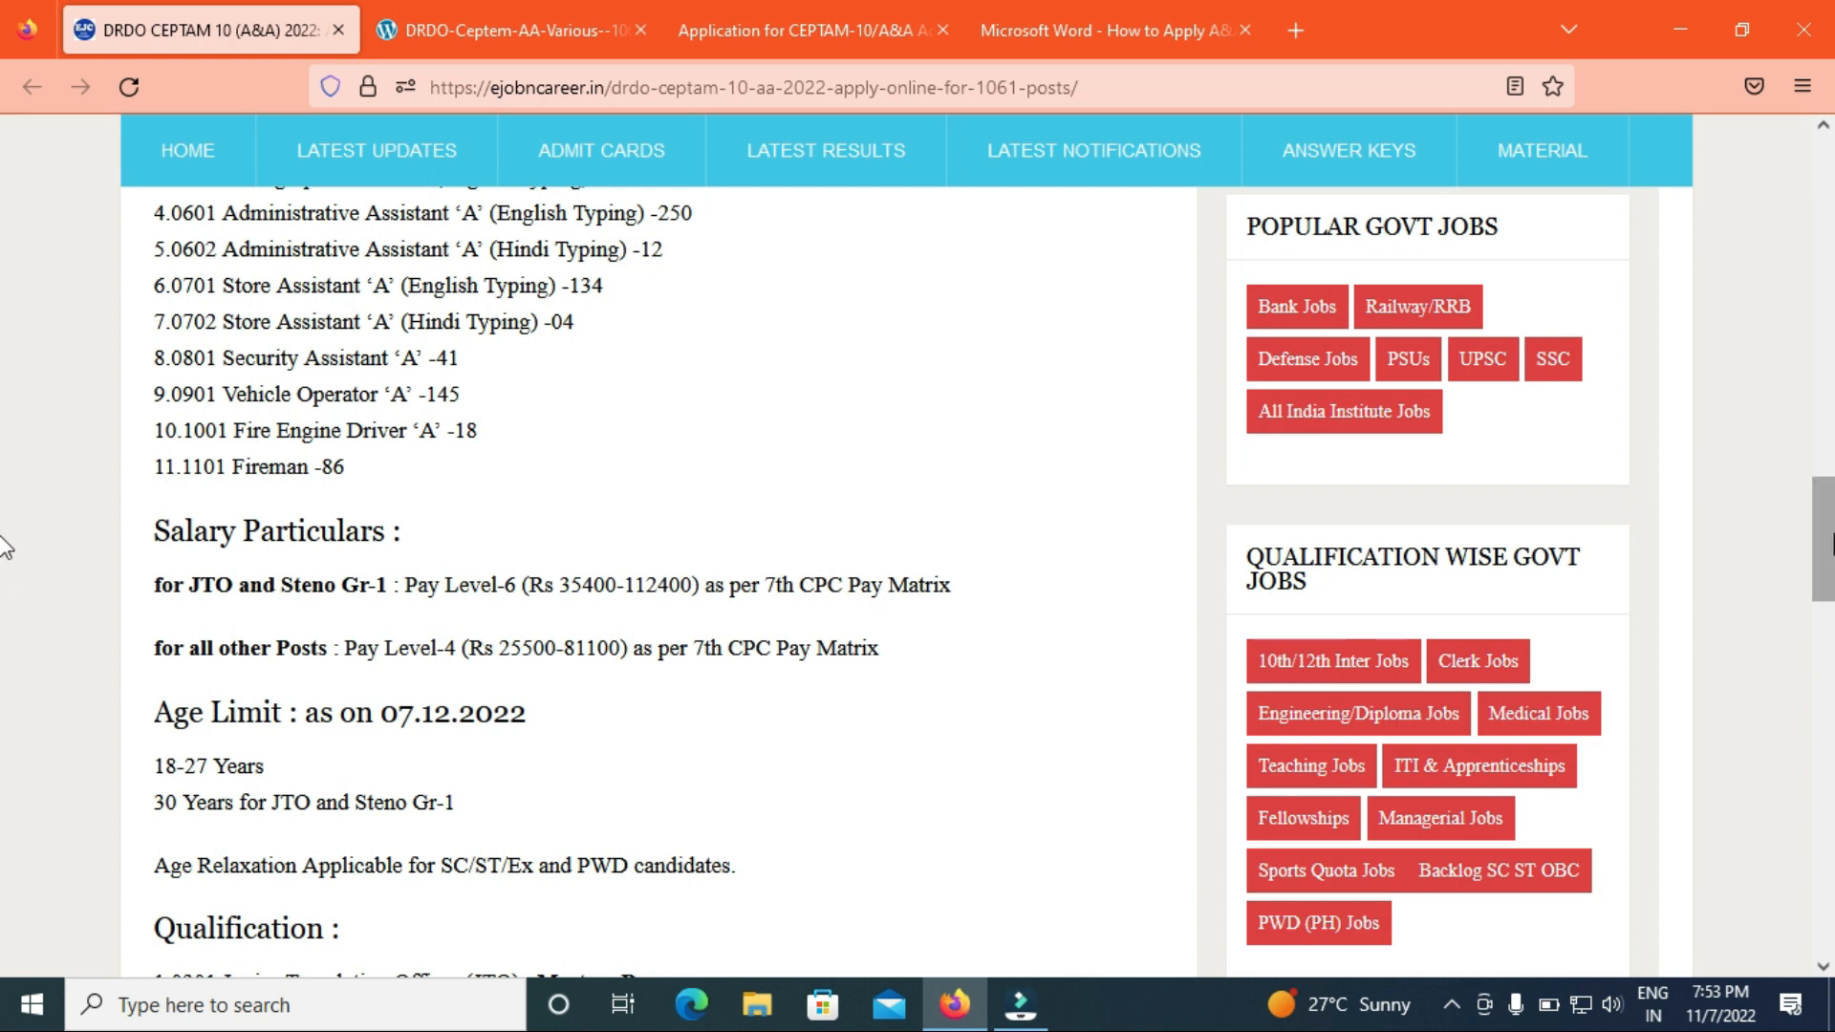
scroll(4, 570, down, 3)
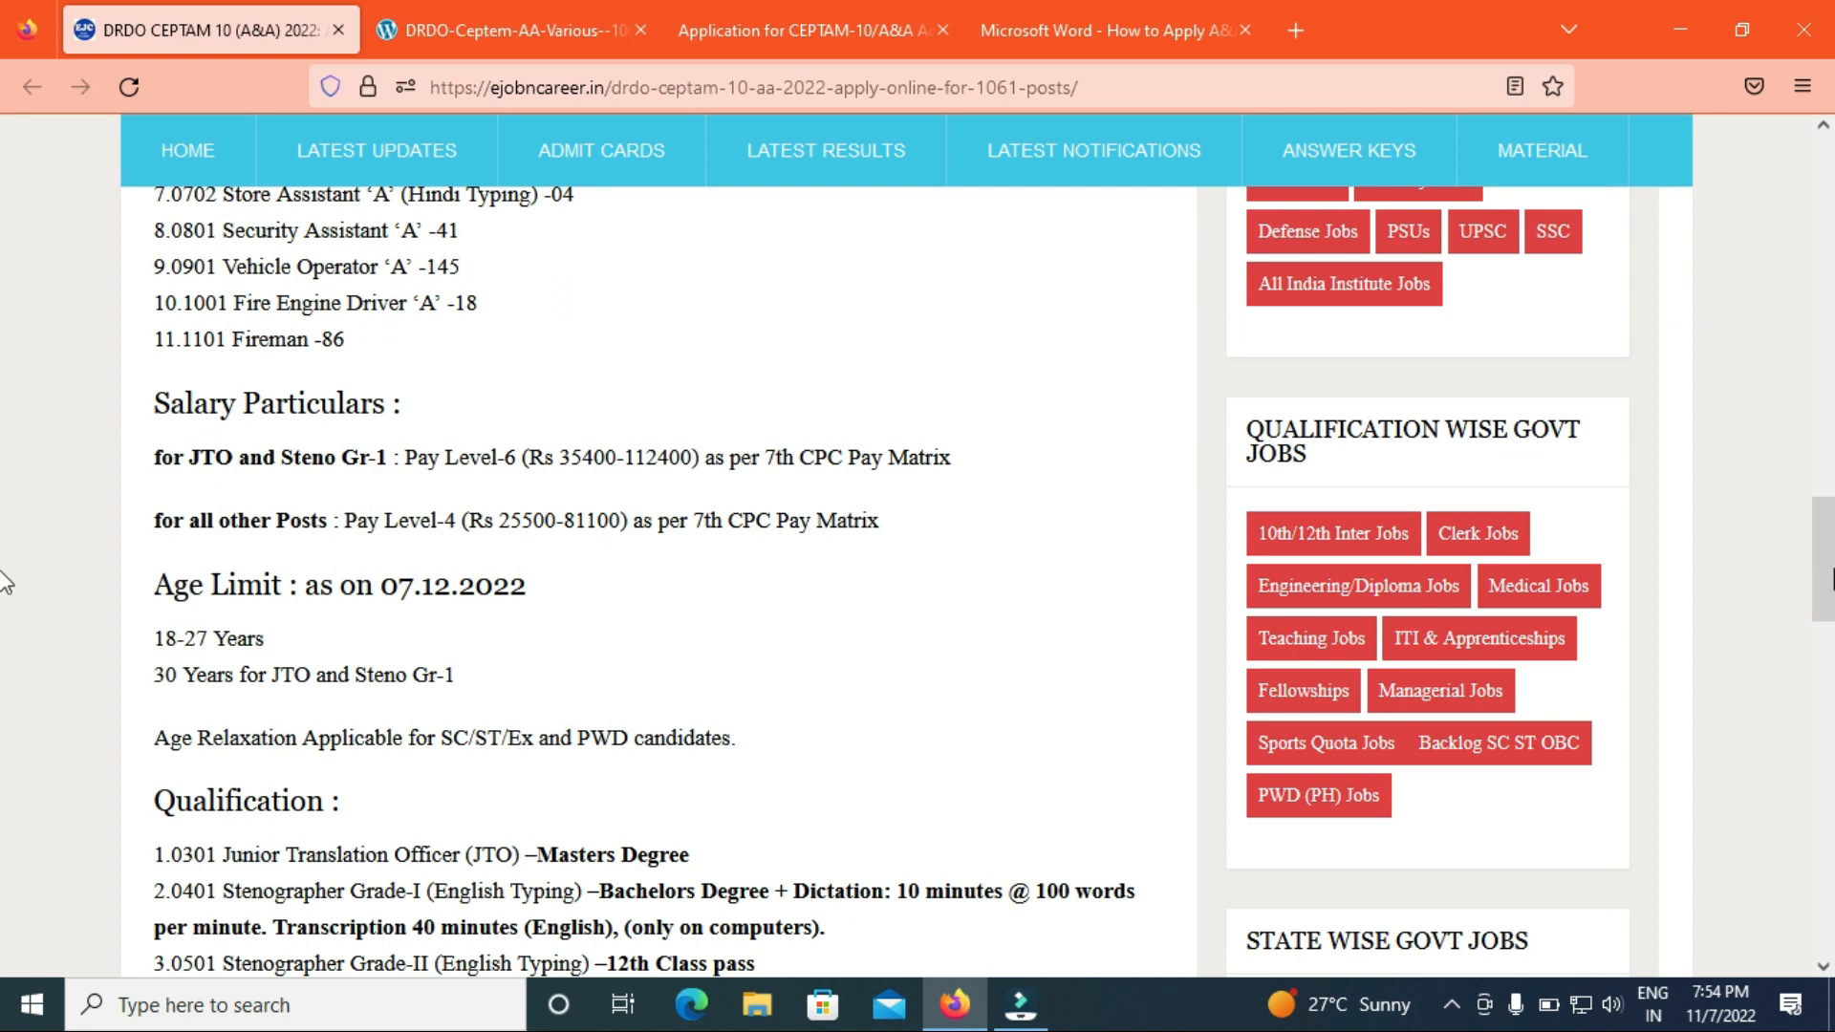
scroll(4, 574, down, 4)
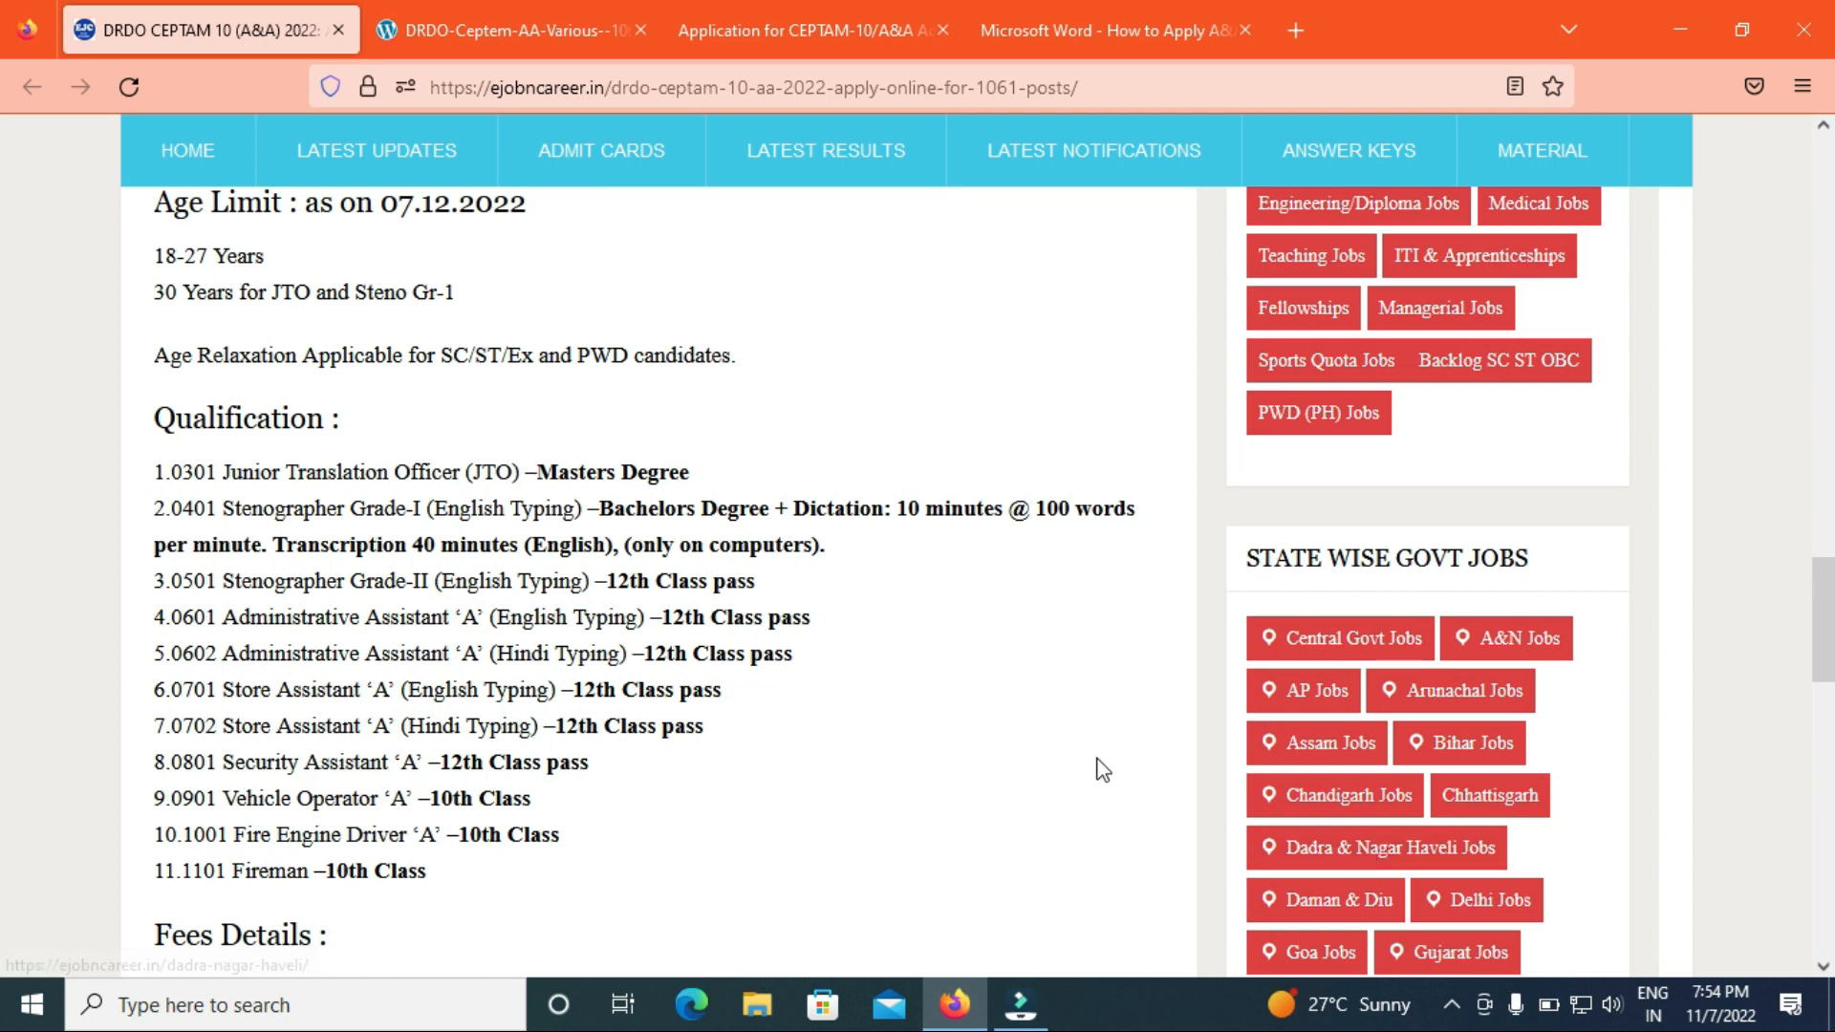
drag(1826, 607, 1828, 653)
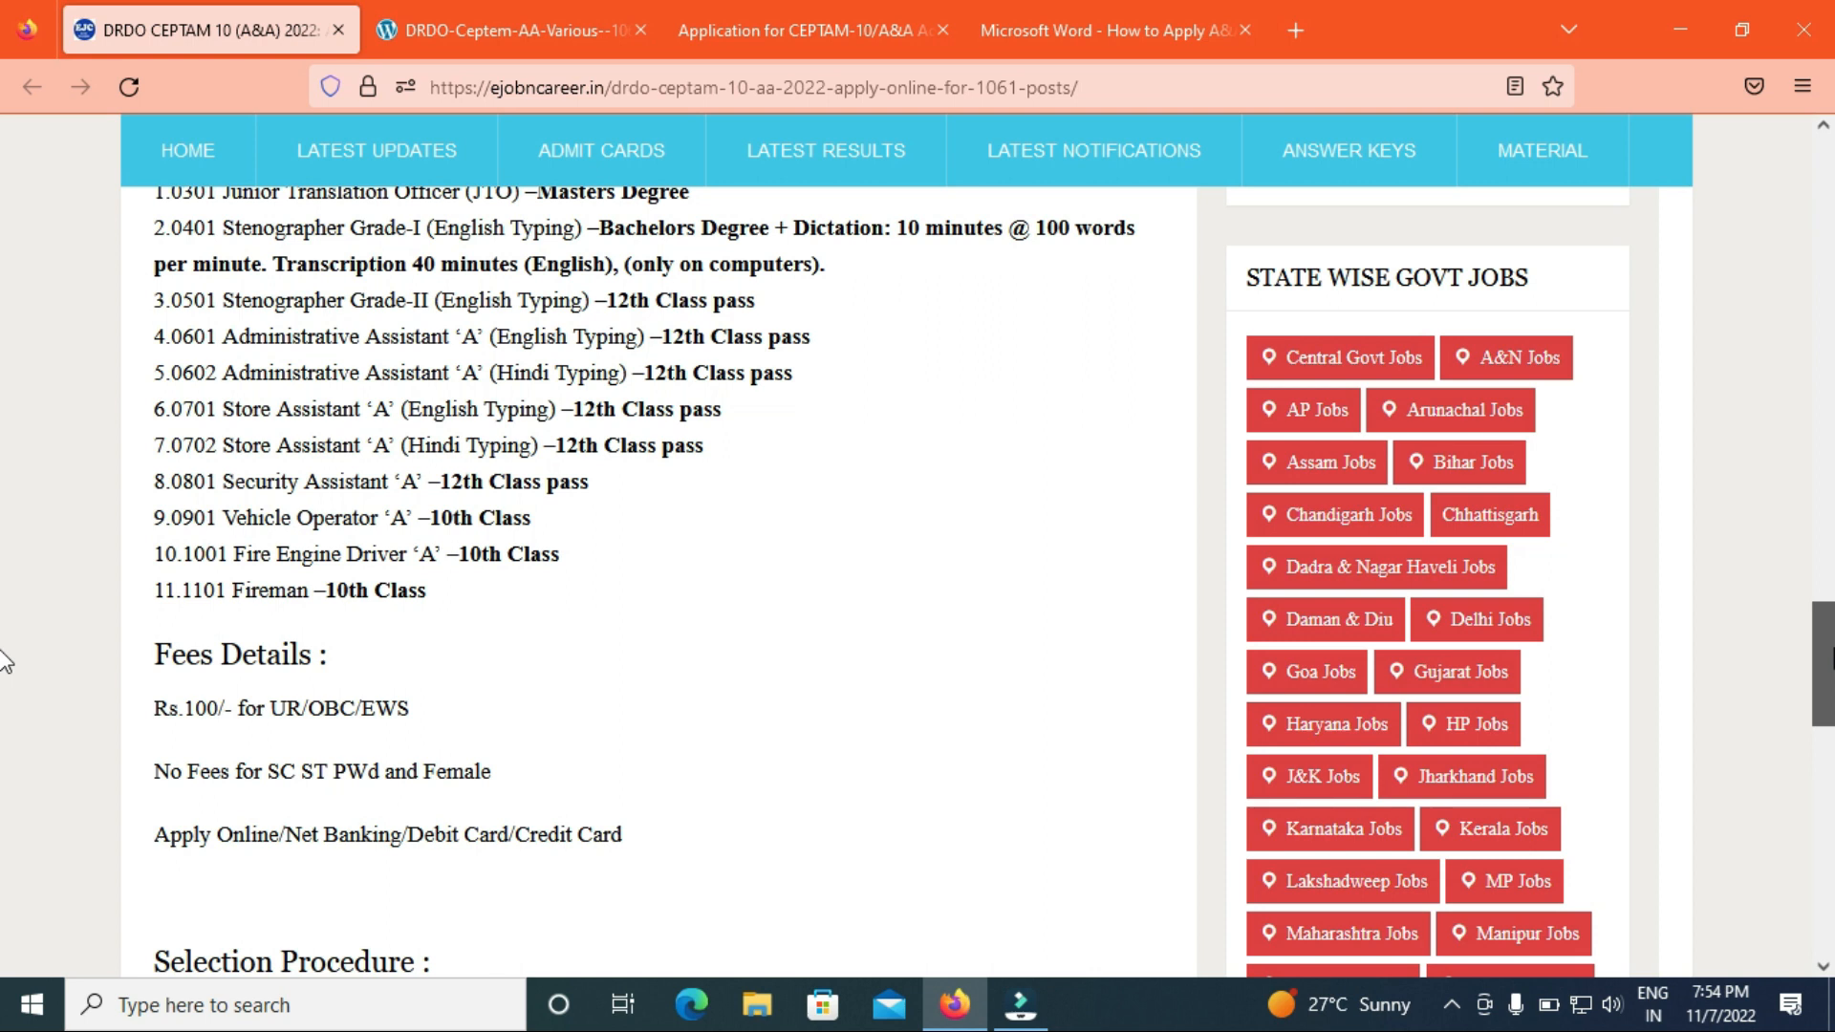
scroll(4, 669, down, 4)
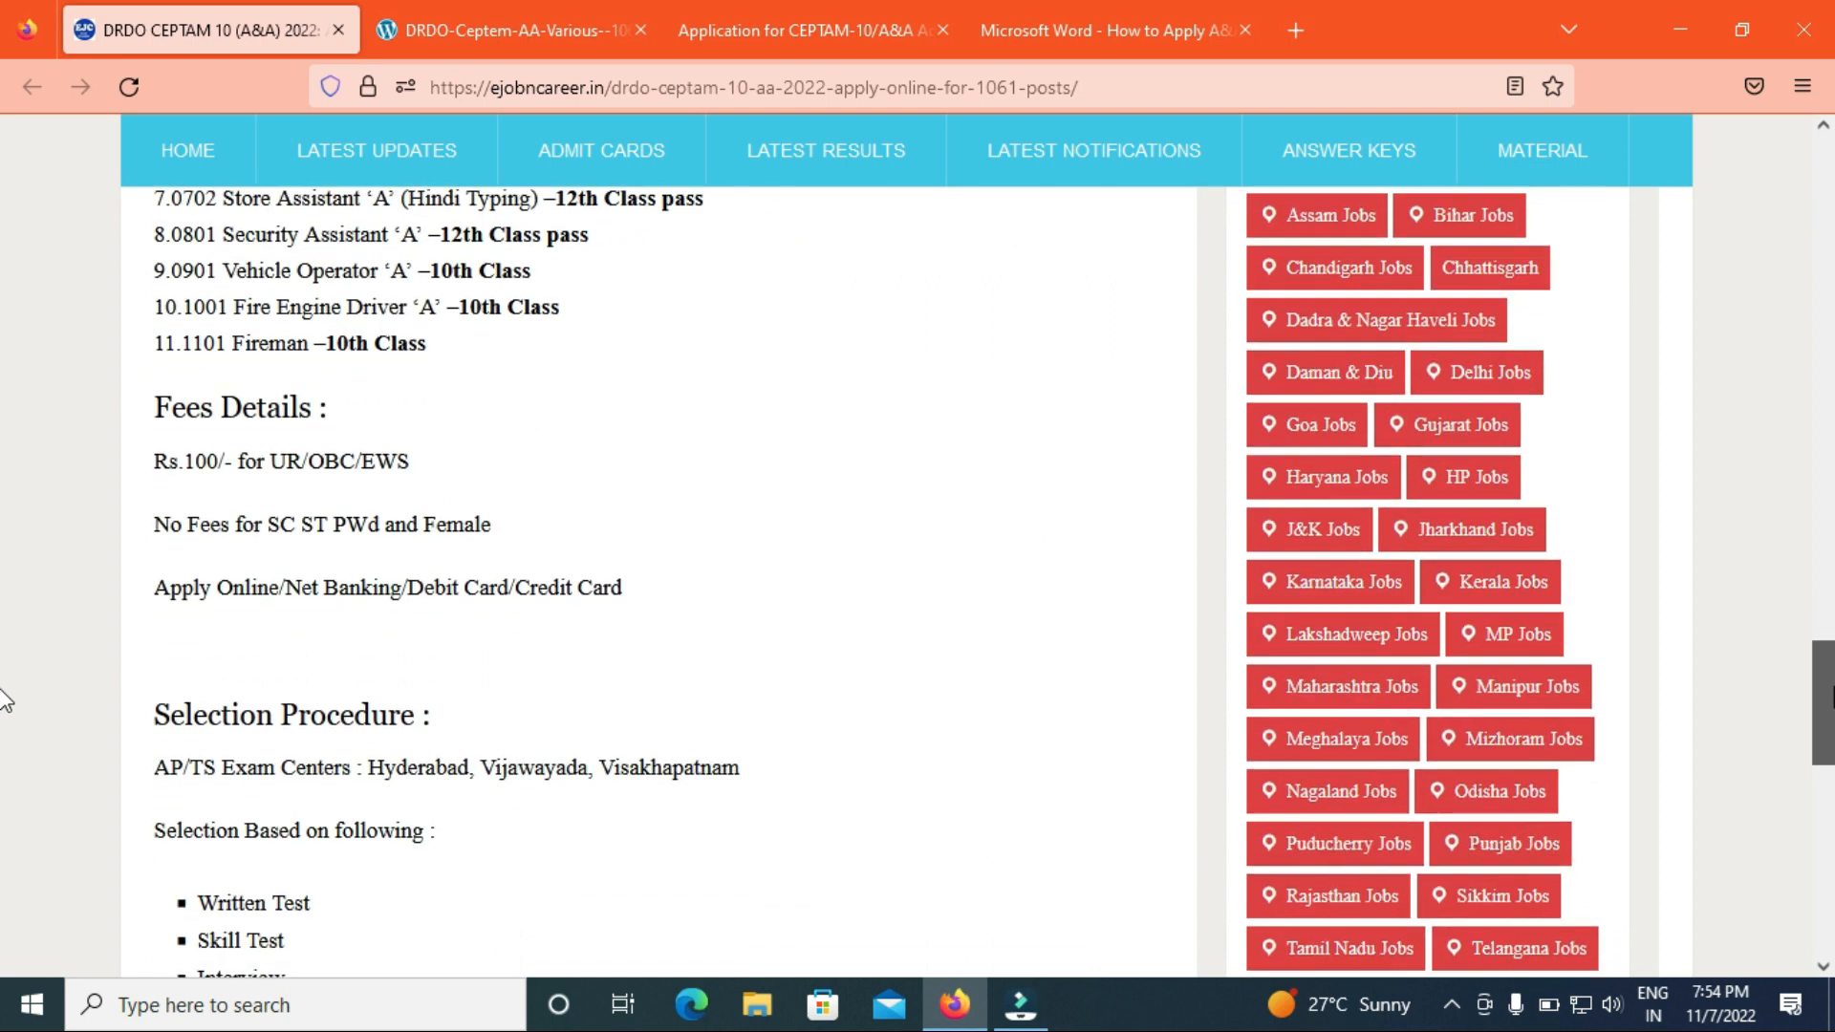
scroll(4, 736, down, 2)
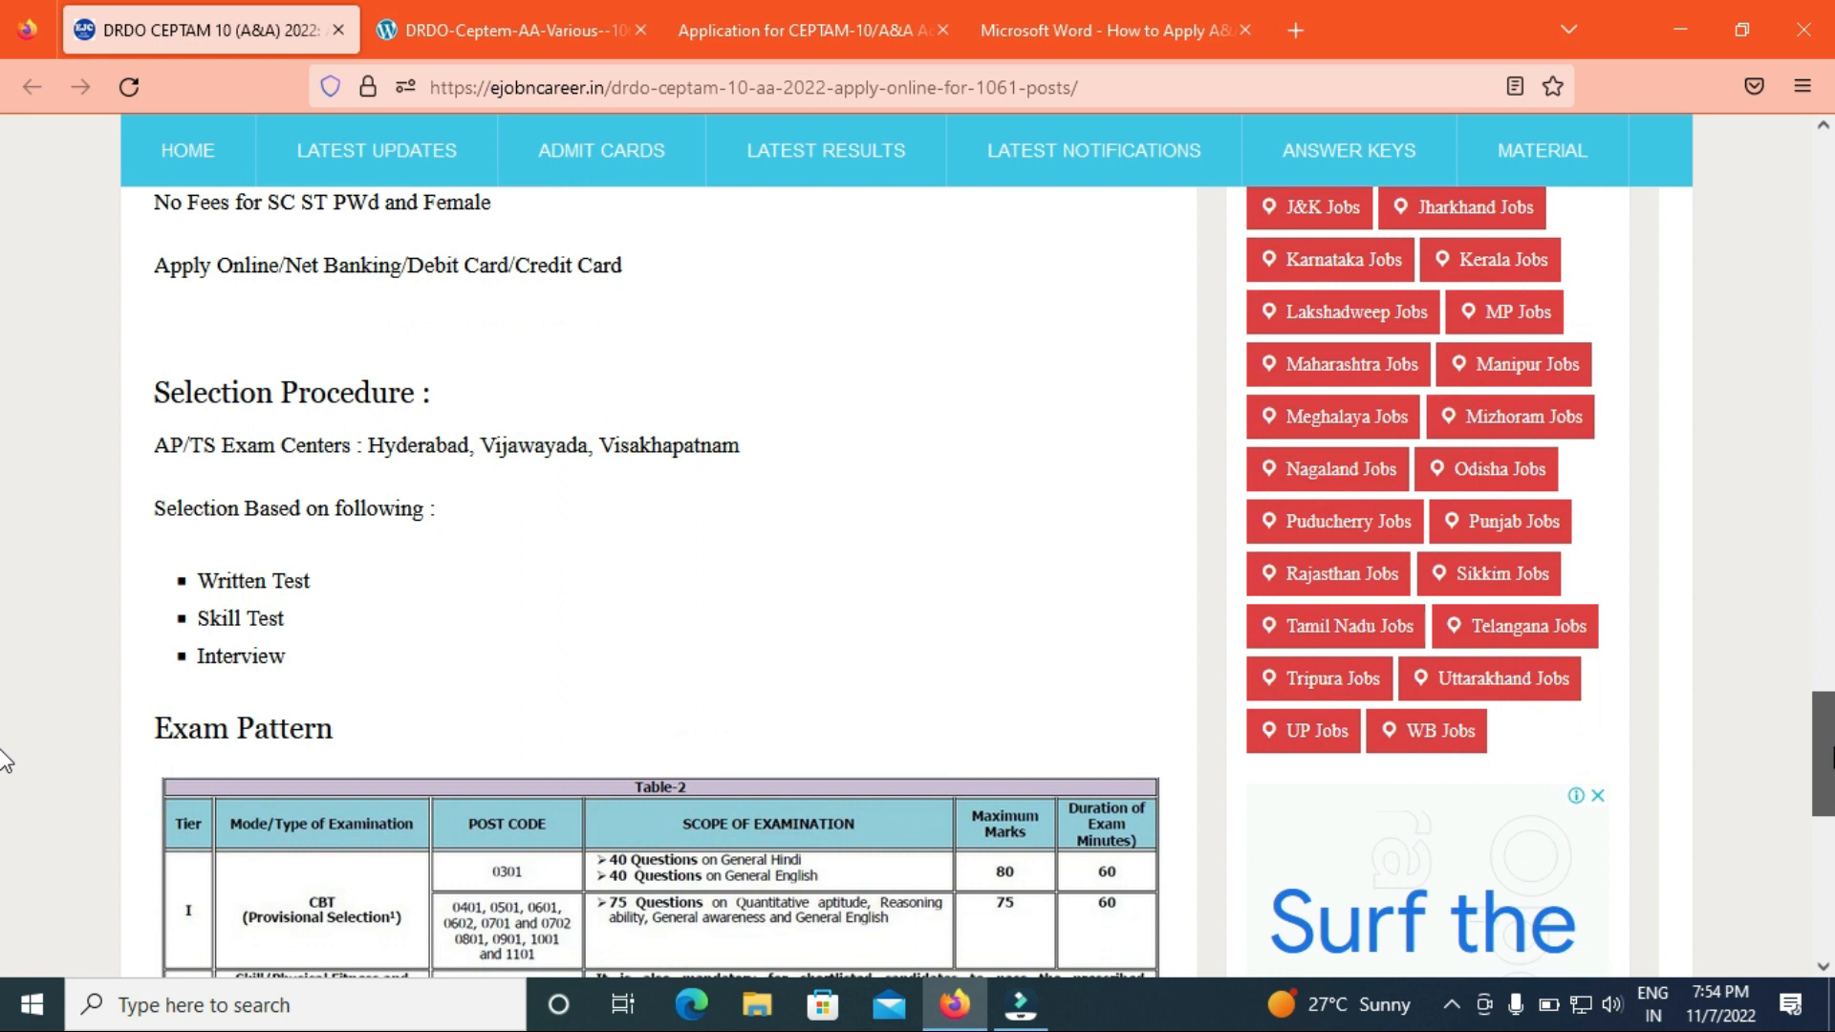
scroll(5, 755, down, 2)
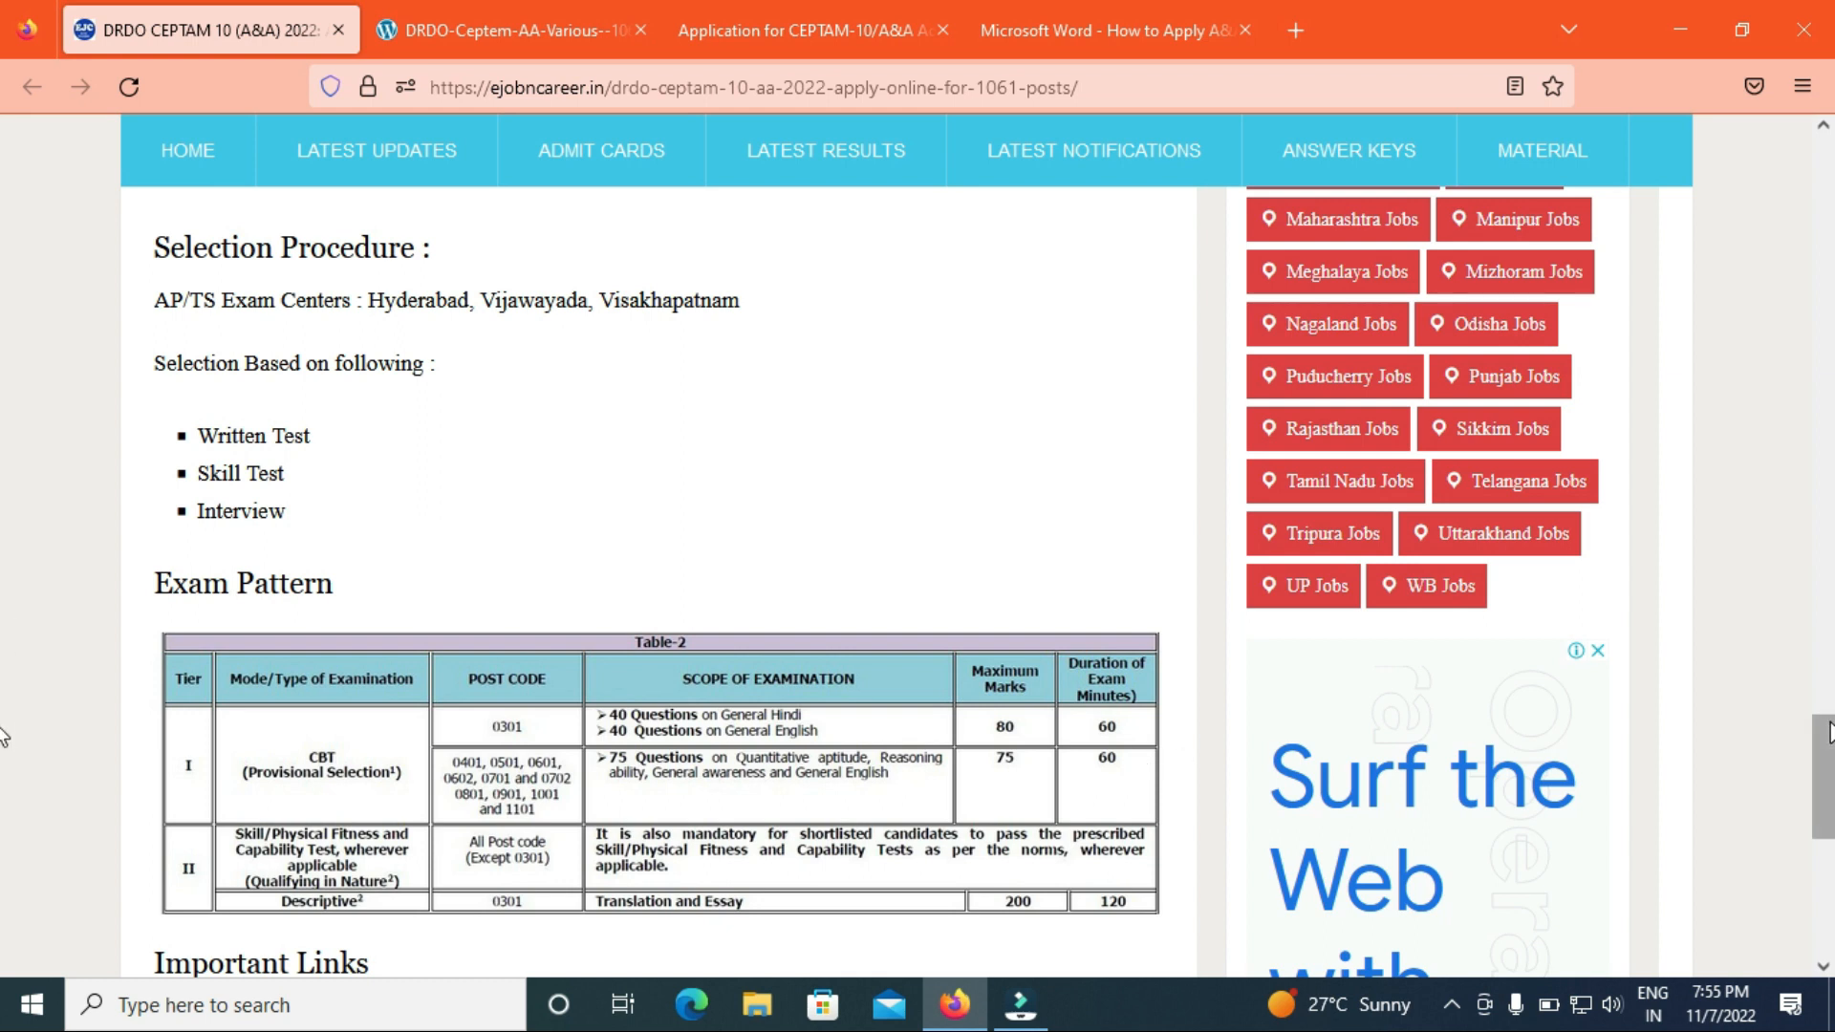
scroll(5, 793, down, 3)
scroll(7, 707, up, 12)
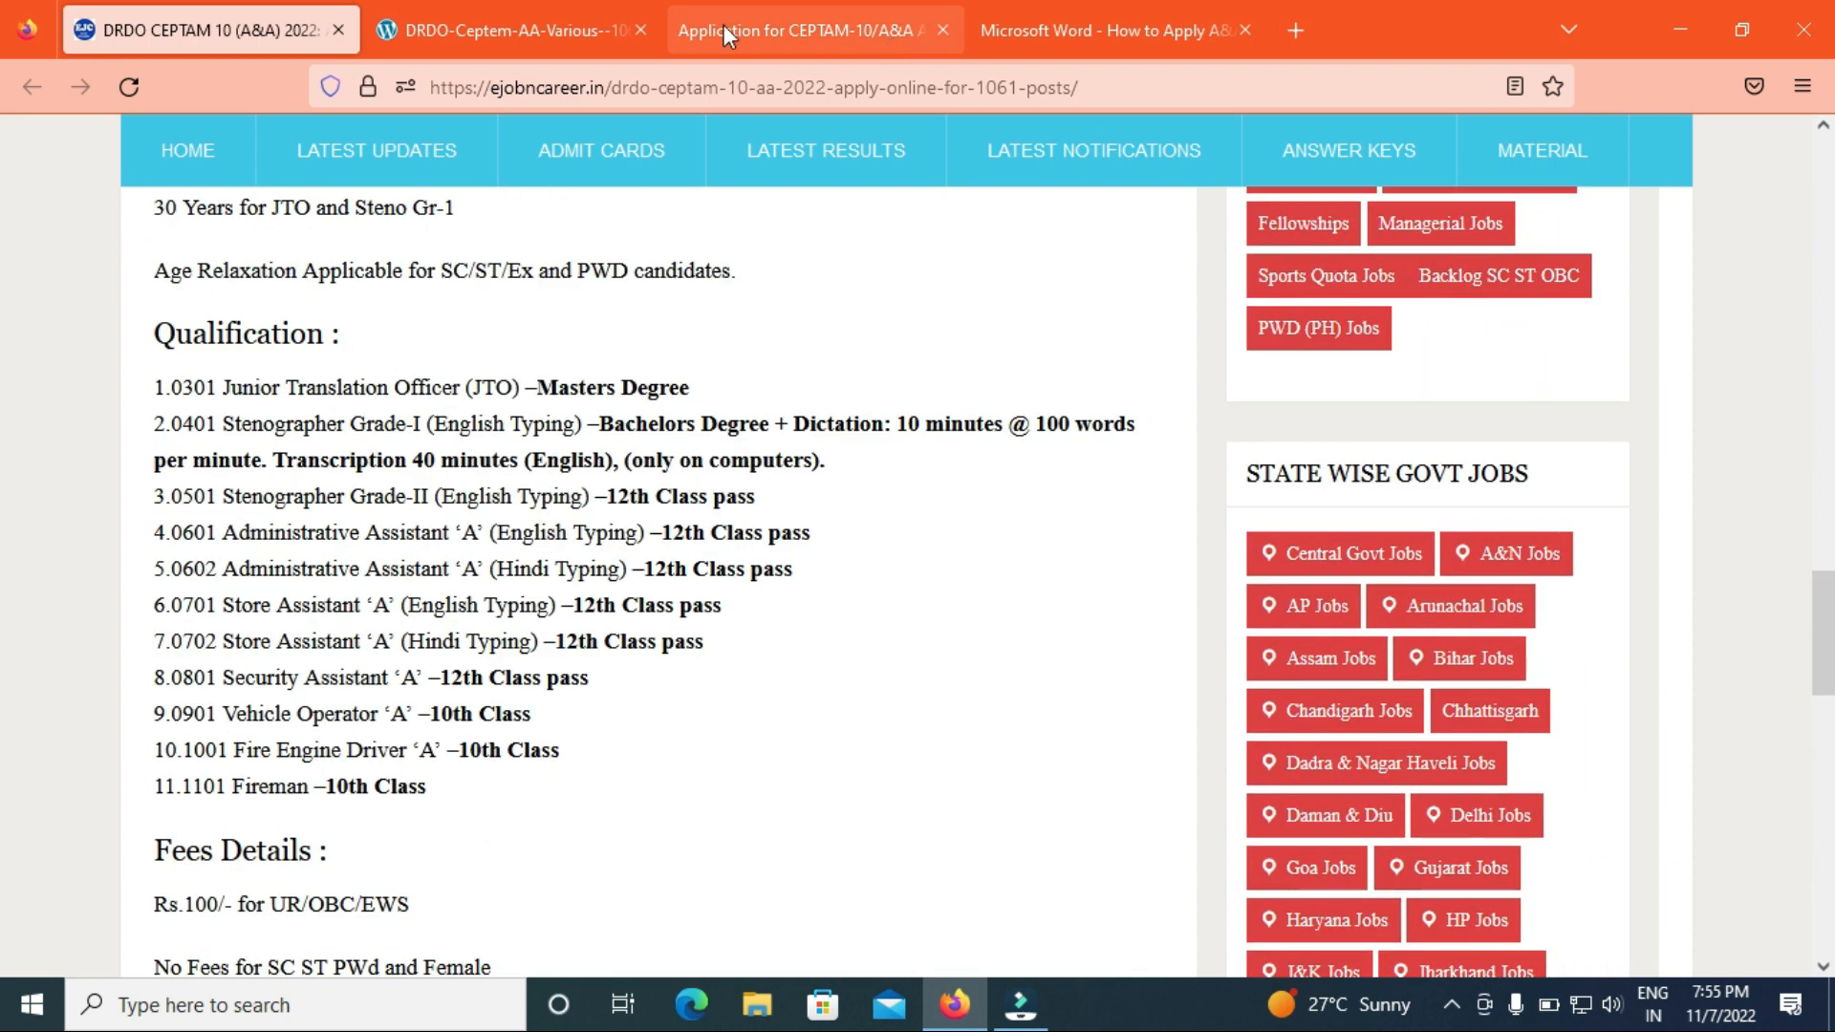
- Start a new registration on the CEPTAM-10/A&A application site, fill in the candidate's name, mobile number and e-mail, and confirm the details
click(726, 15)
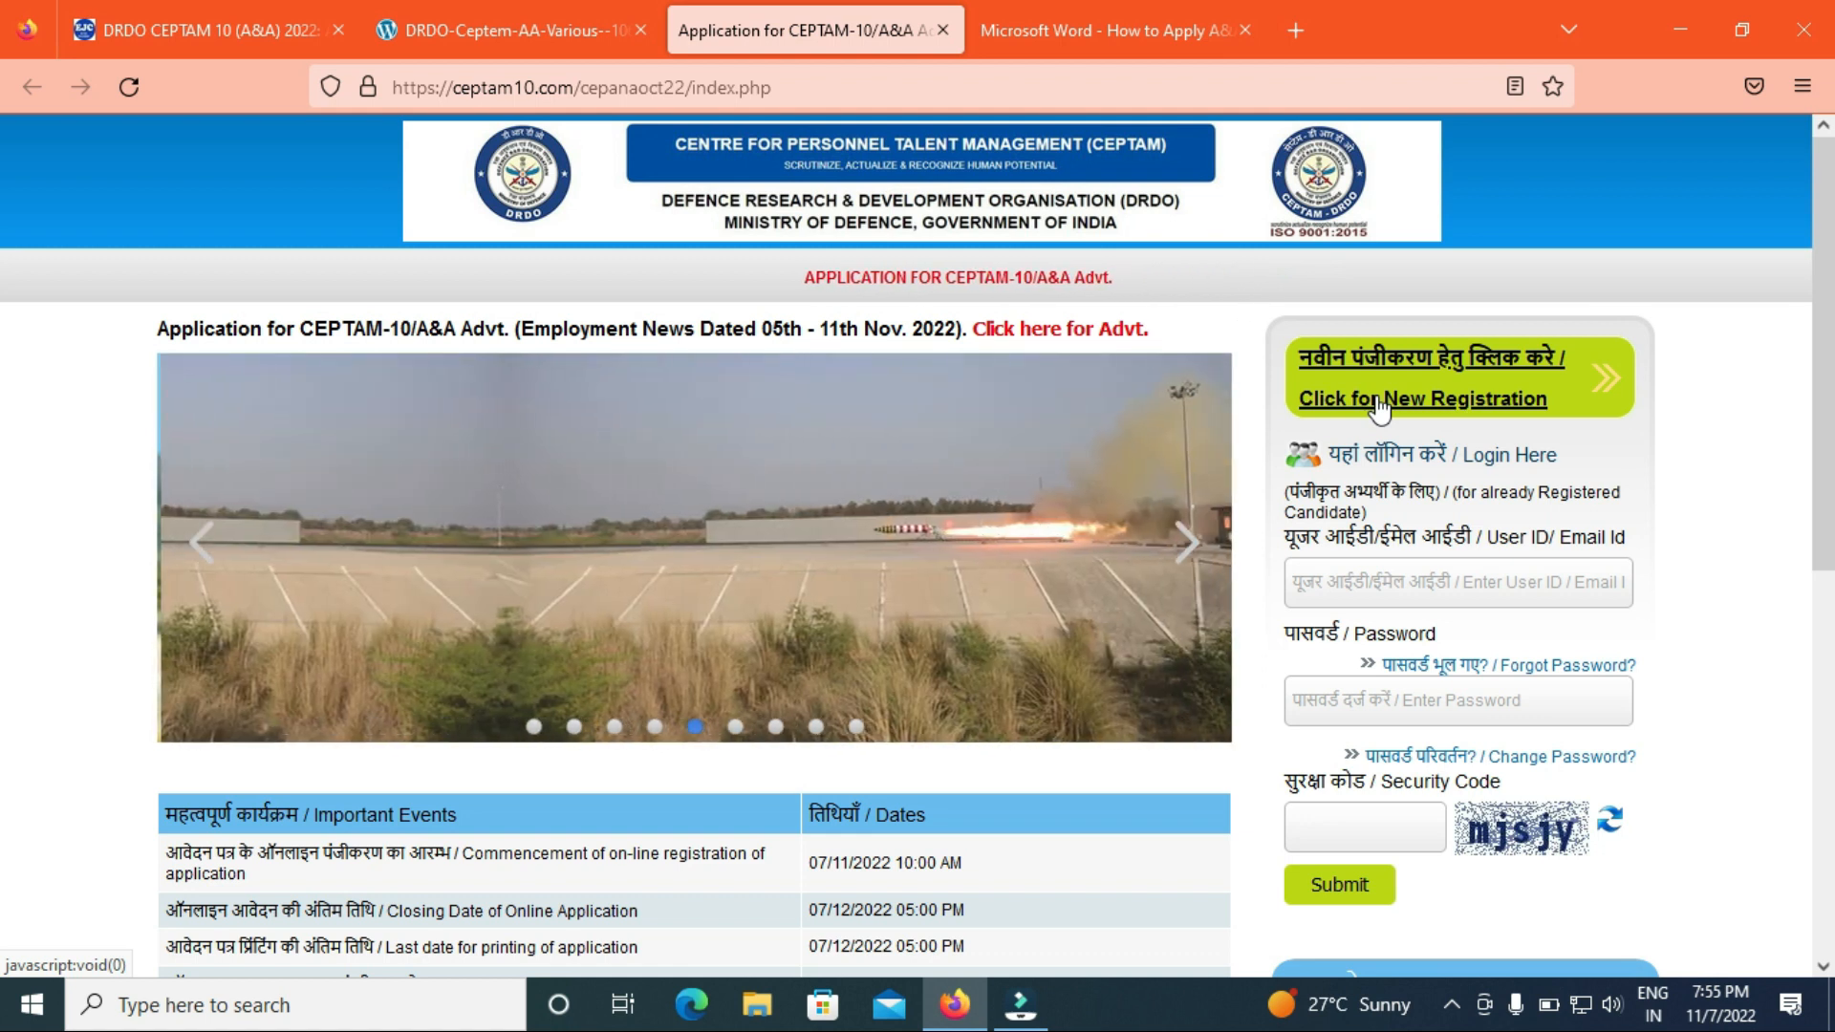
click(1379, 406)
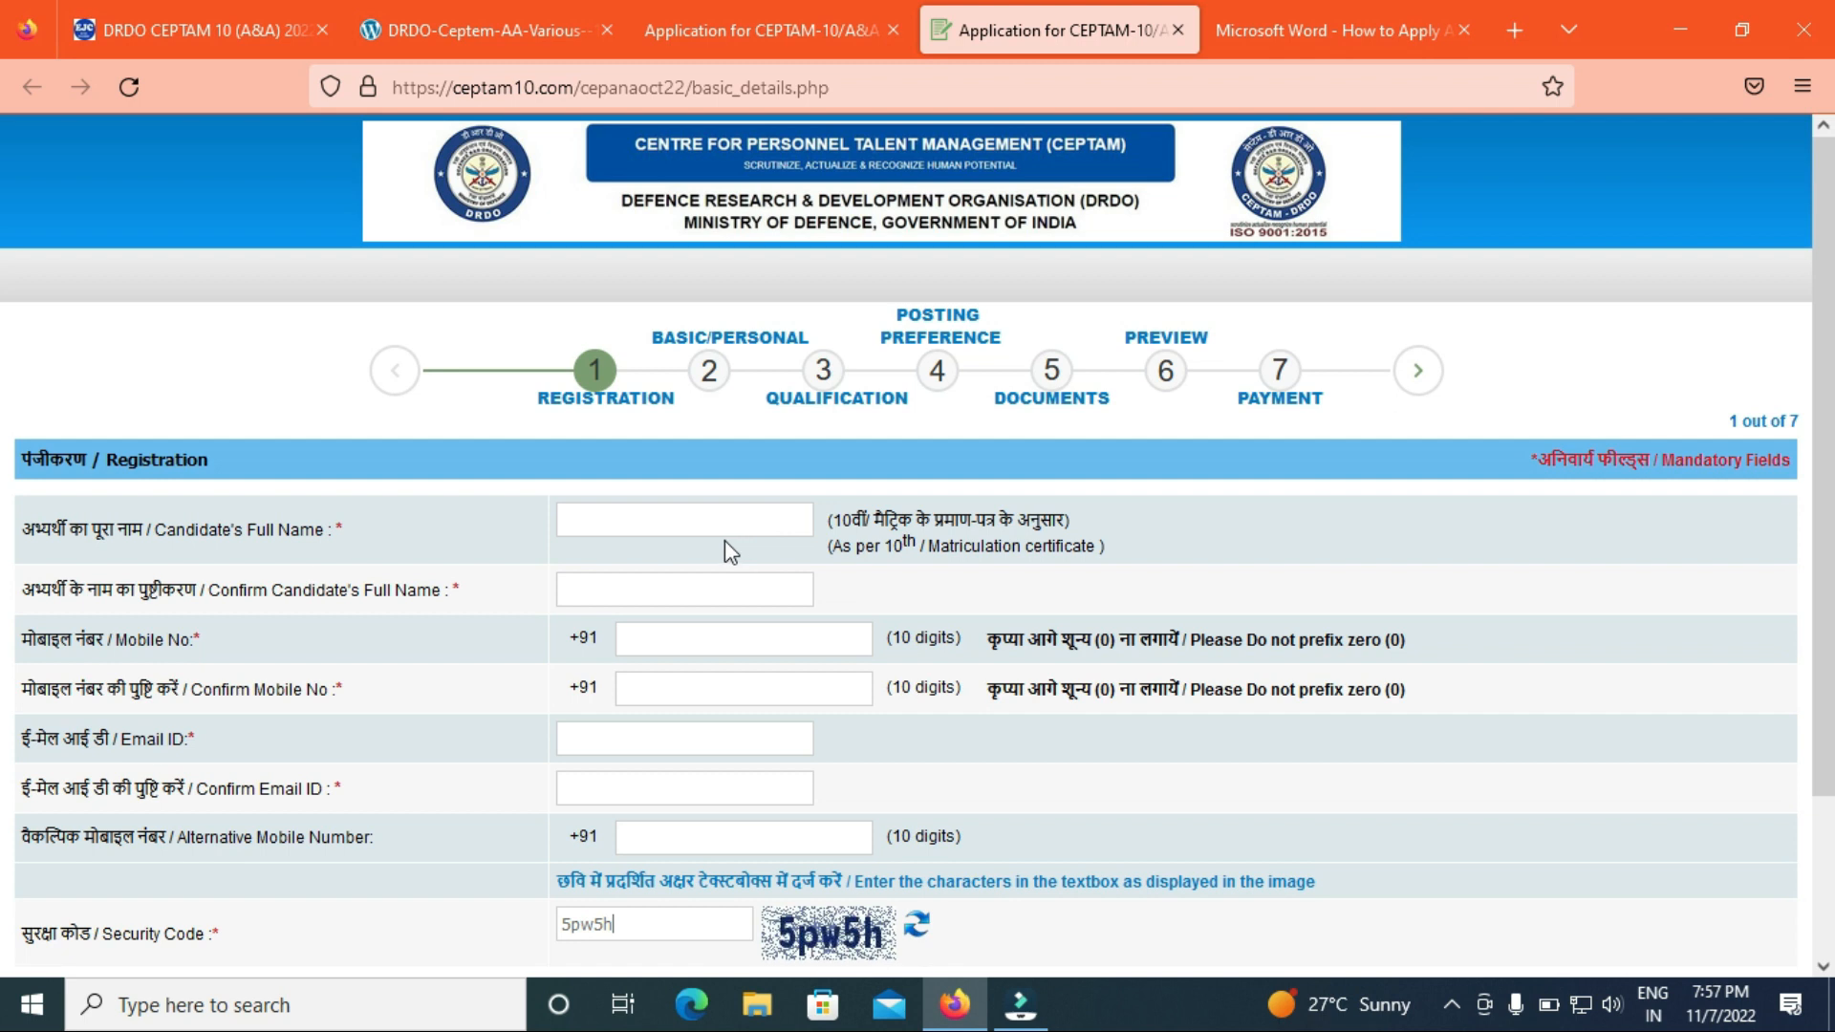
click(663, 516)
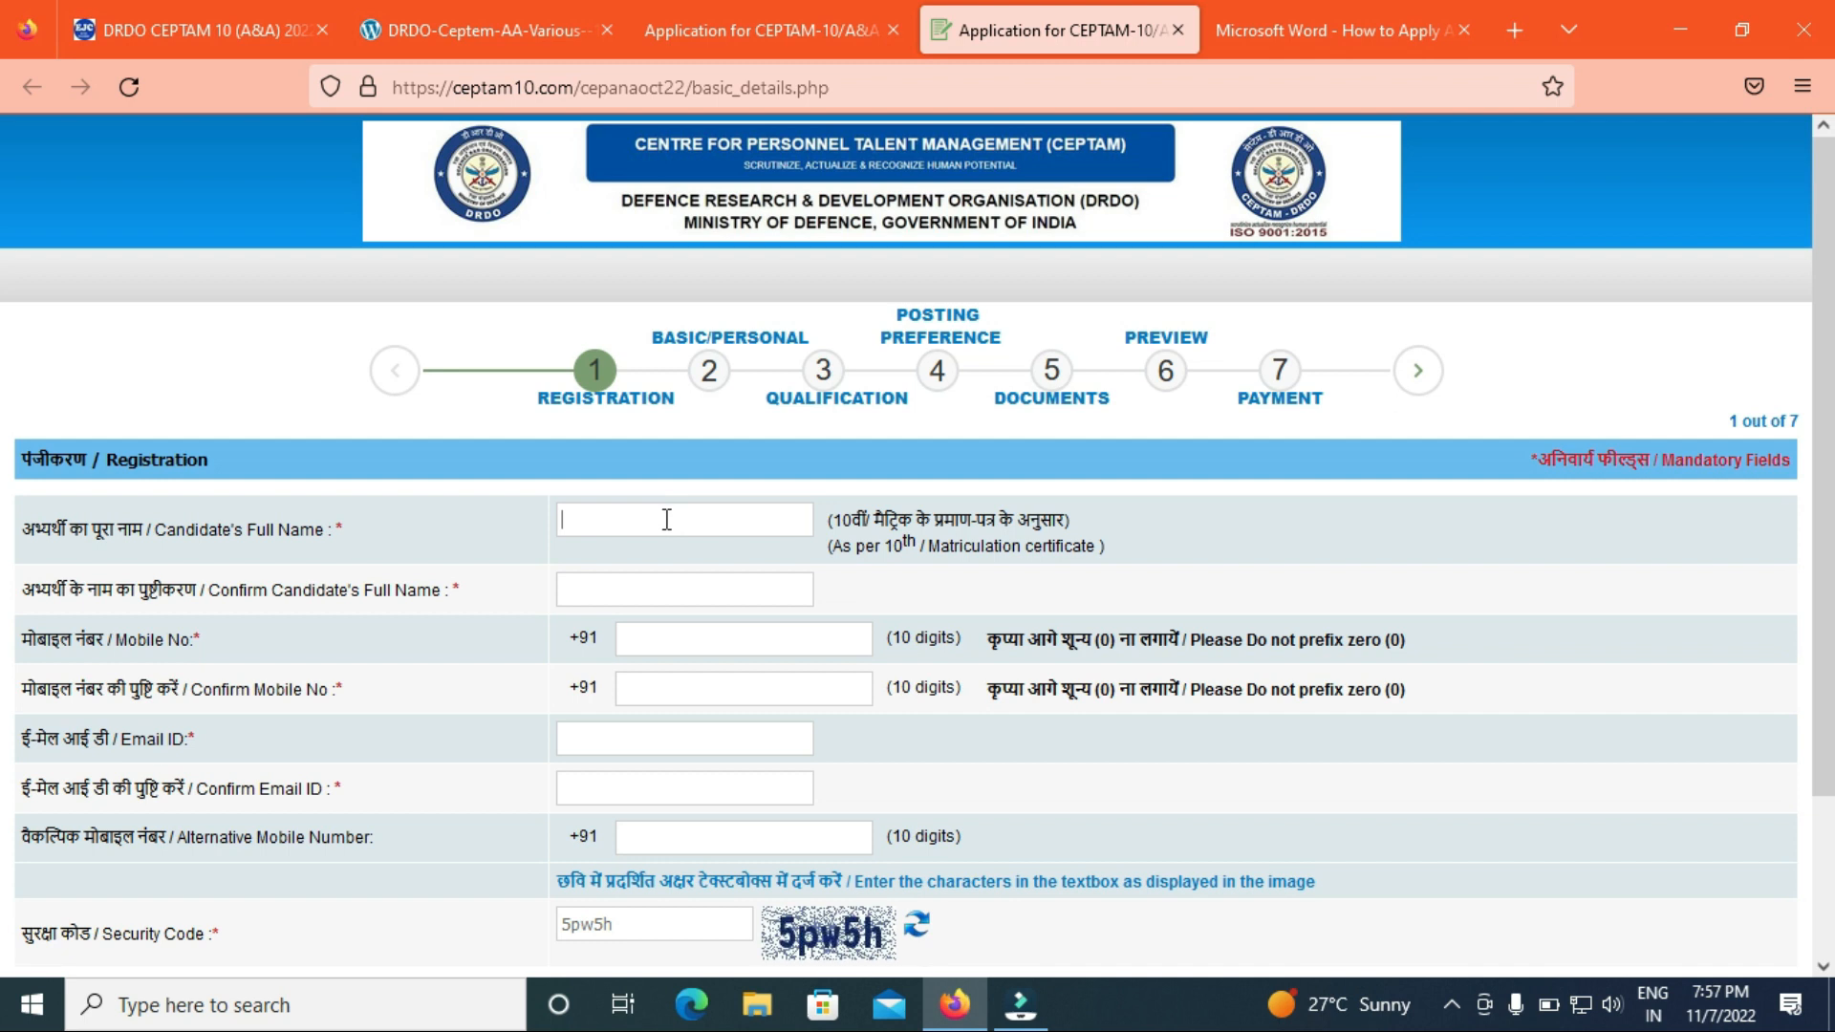
click(668, 591)
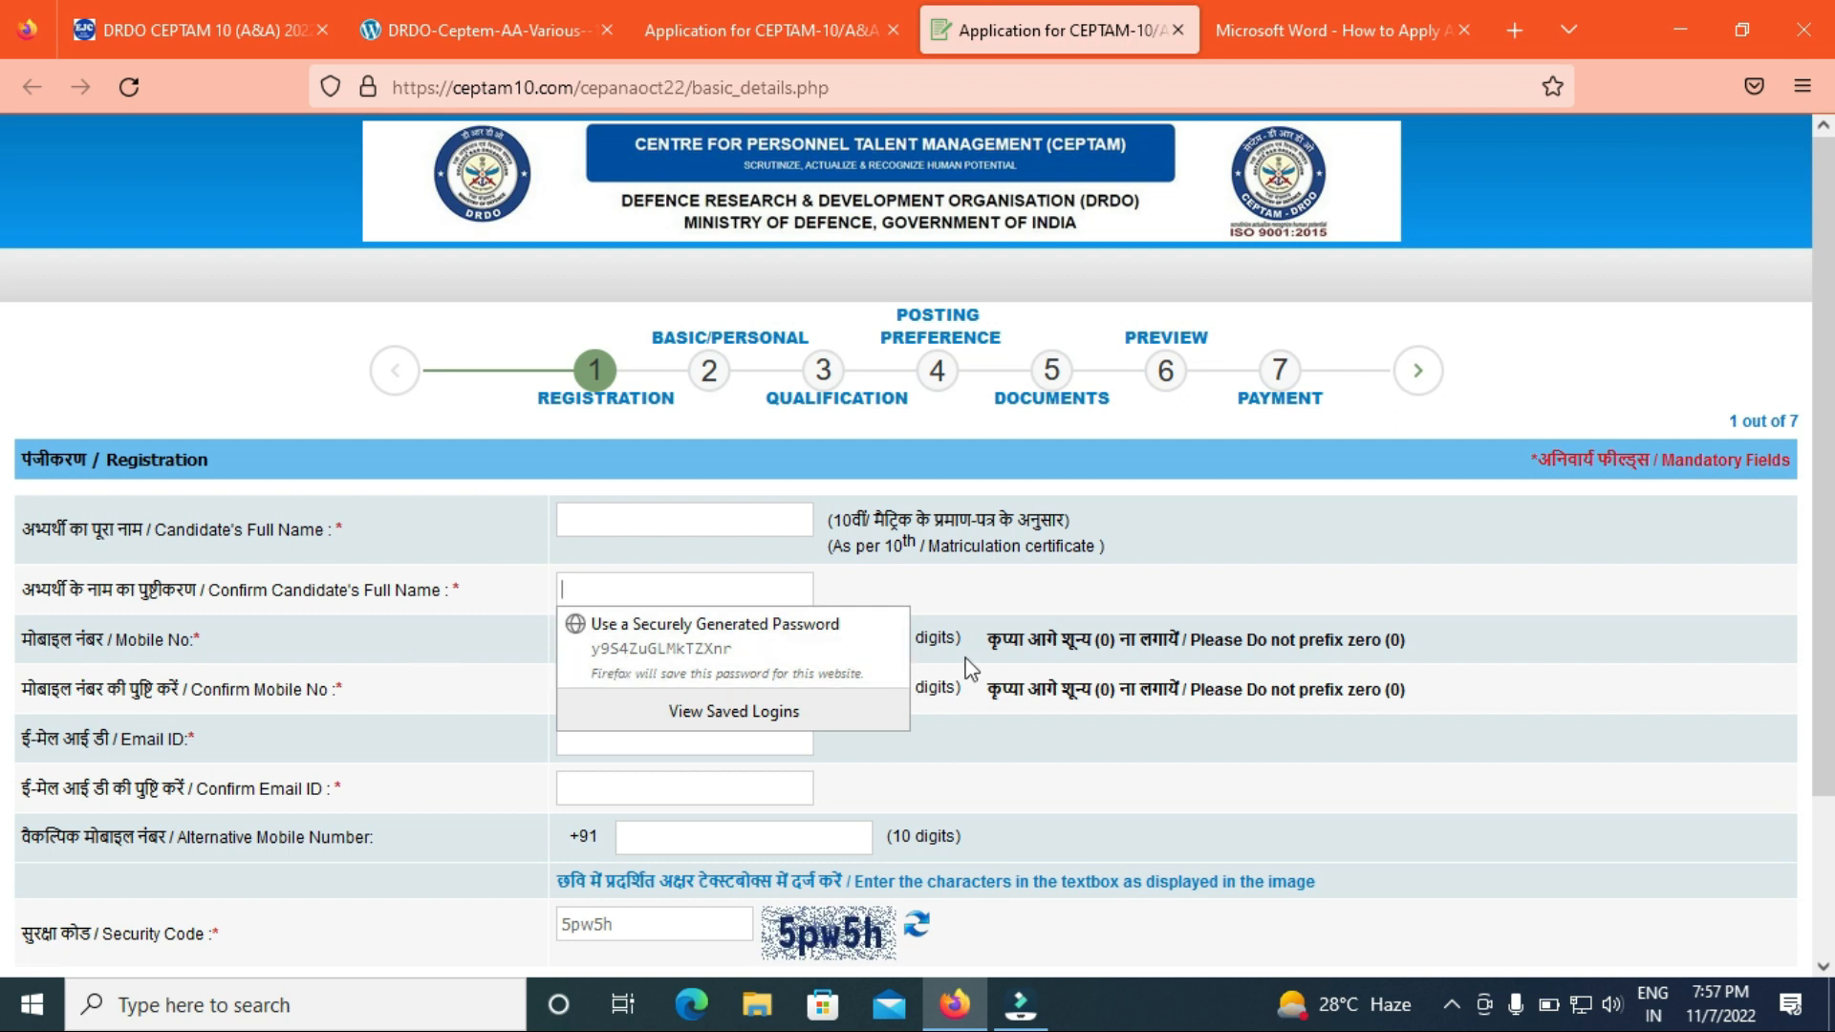
click(806, 637)
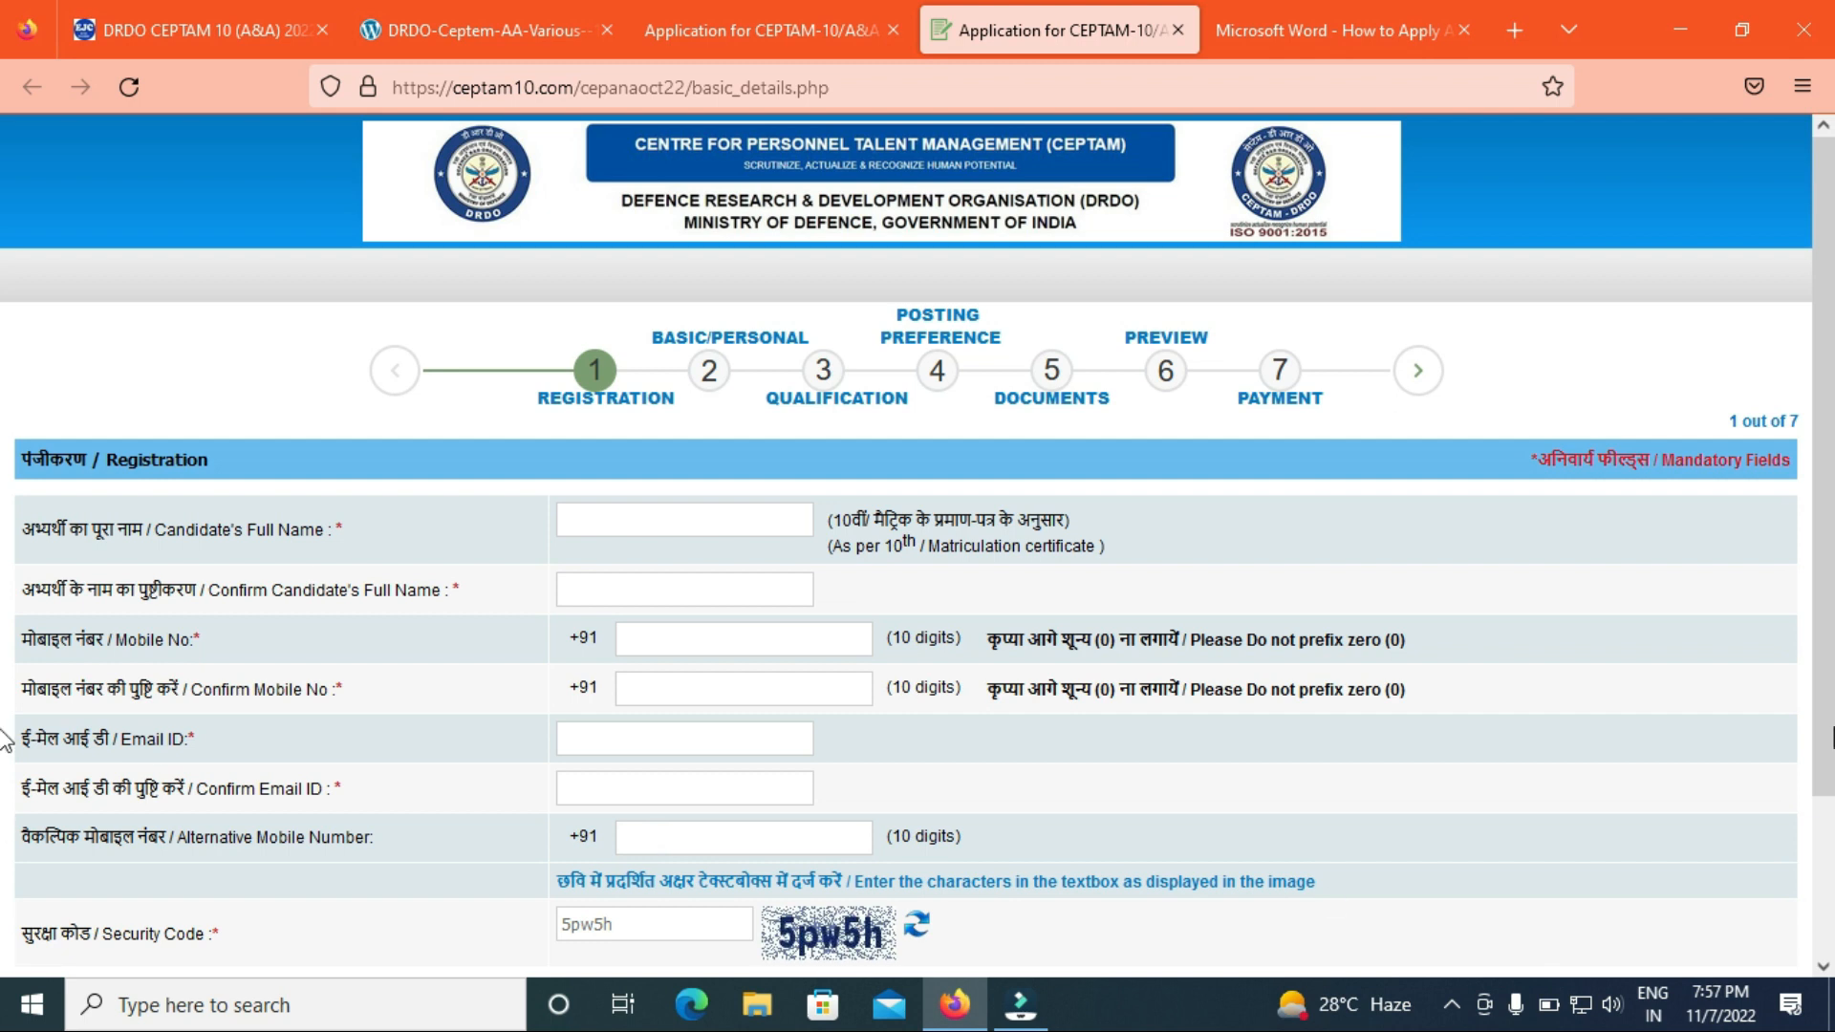
scroll(229, 593, down, 1)
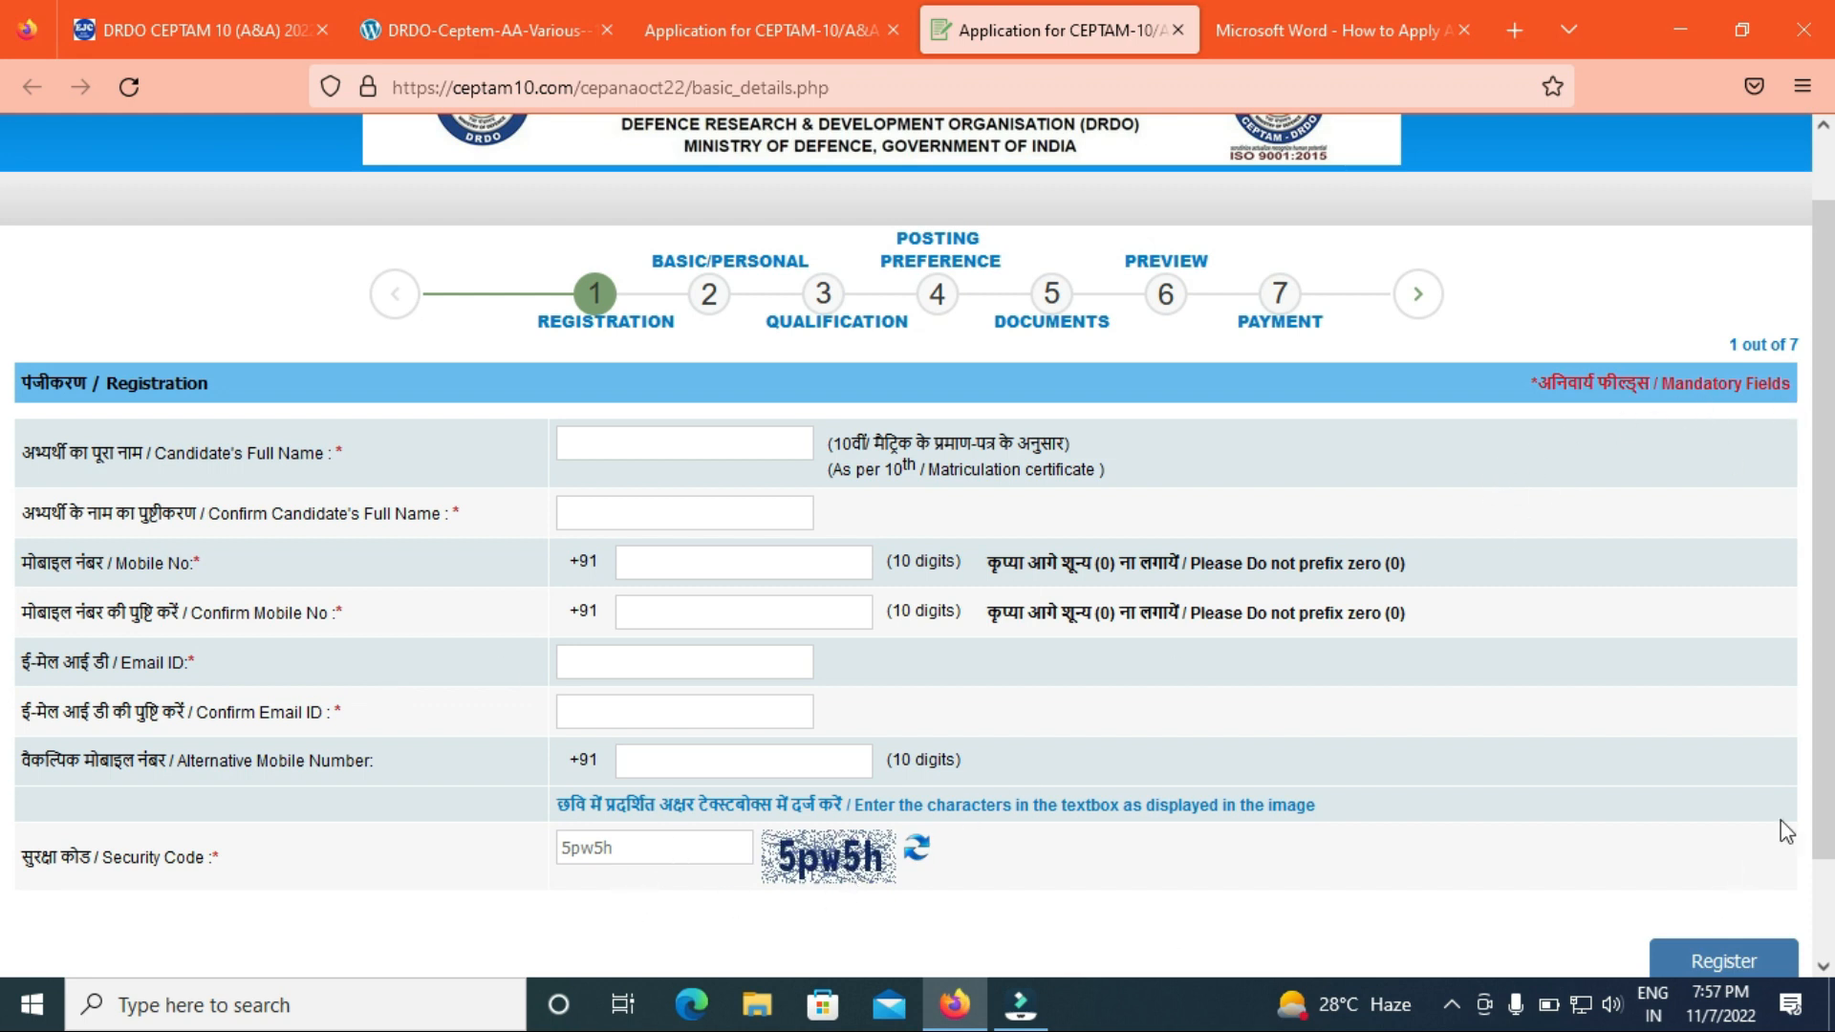
scroll(1755, 870, down, 1)
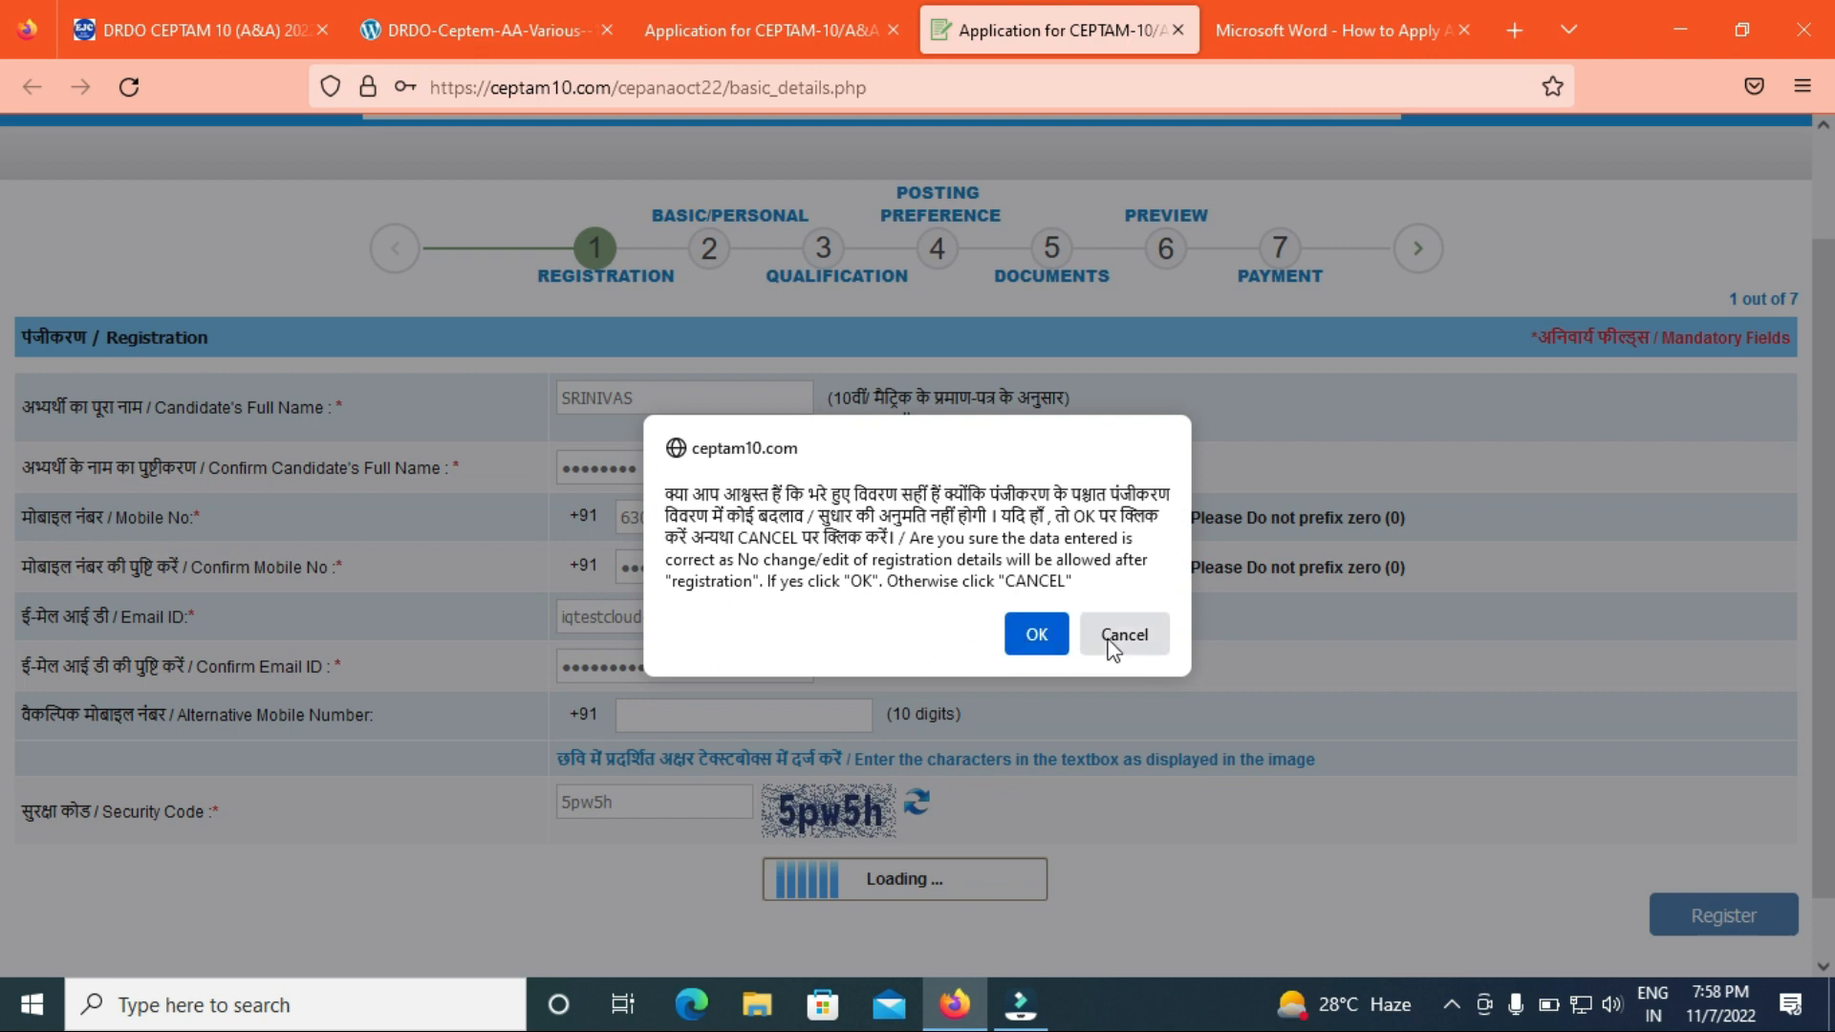
click(1037, 635)
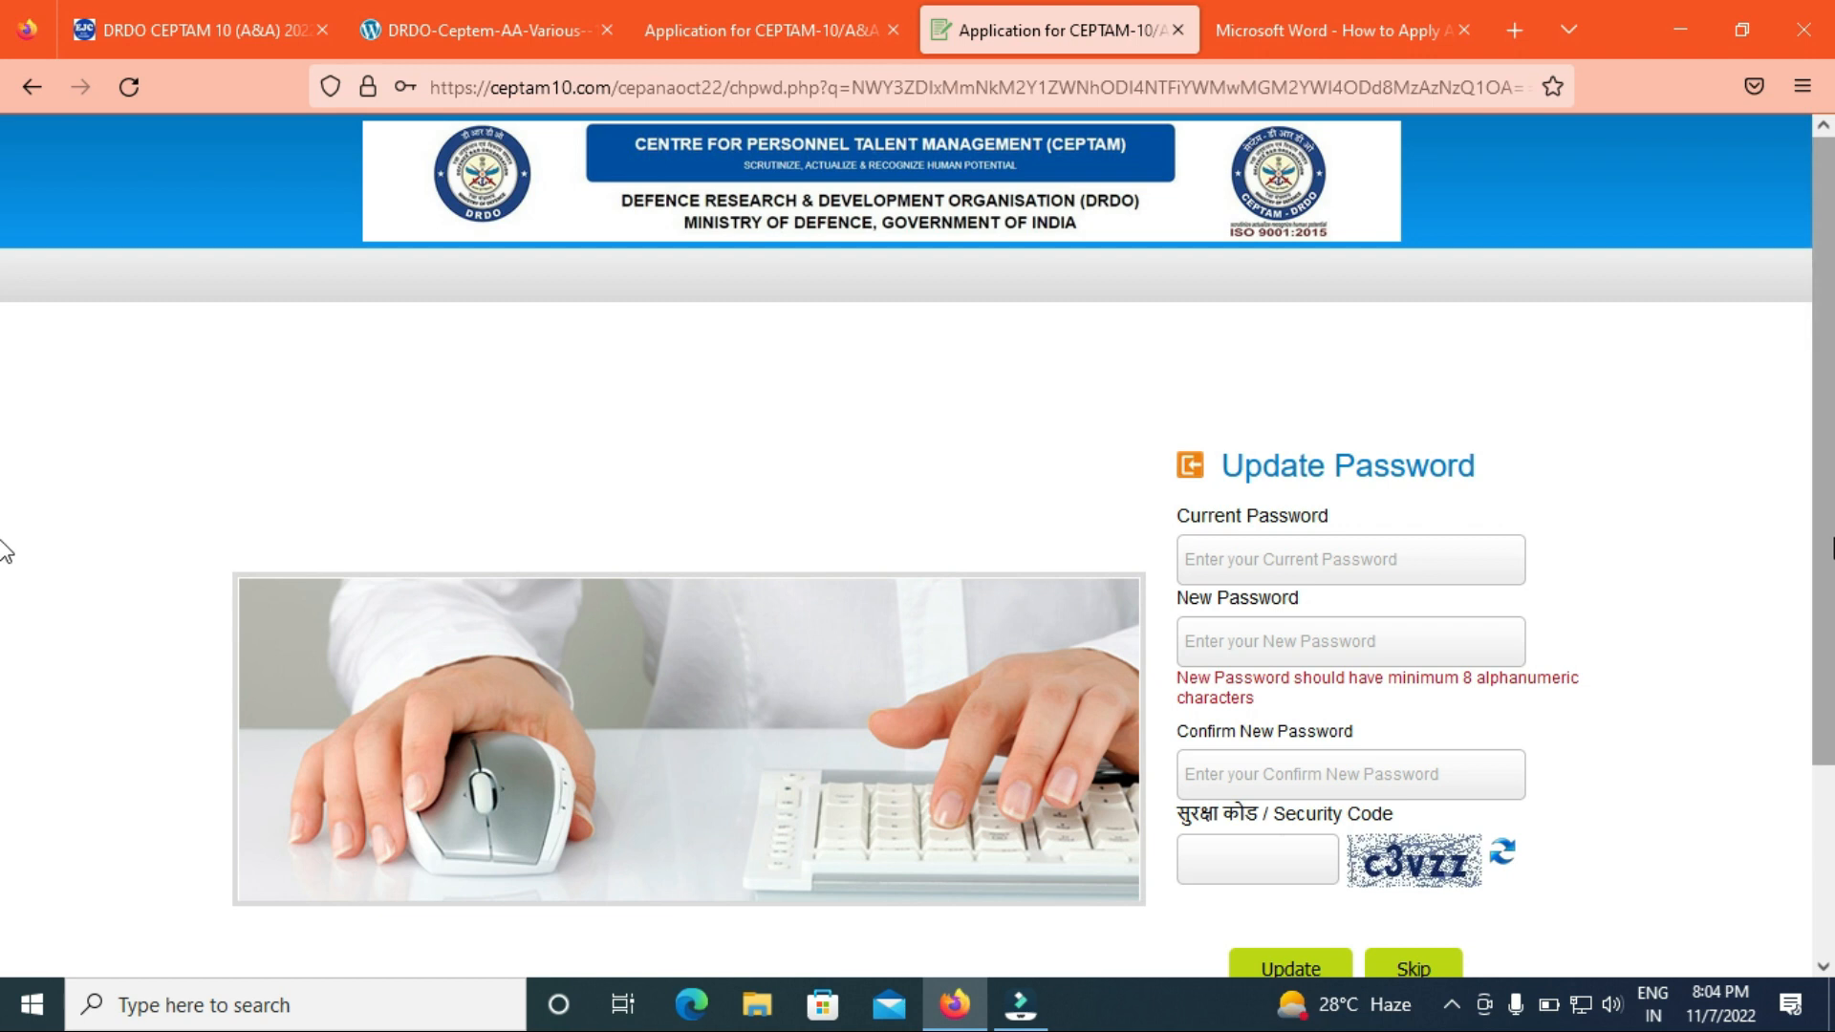
- Proceed from the password update page to the dashboard and continue past the required-documents notice
scroll(5, 559, down, 2)
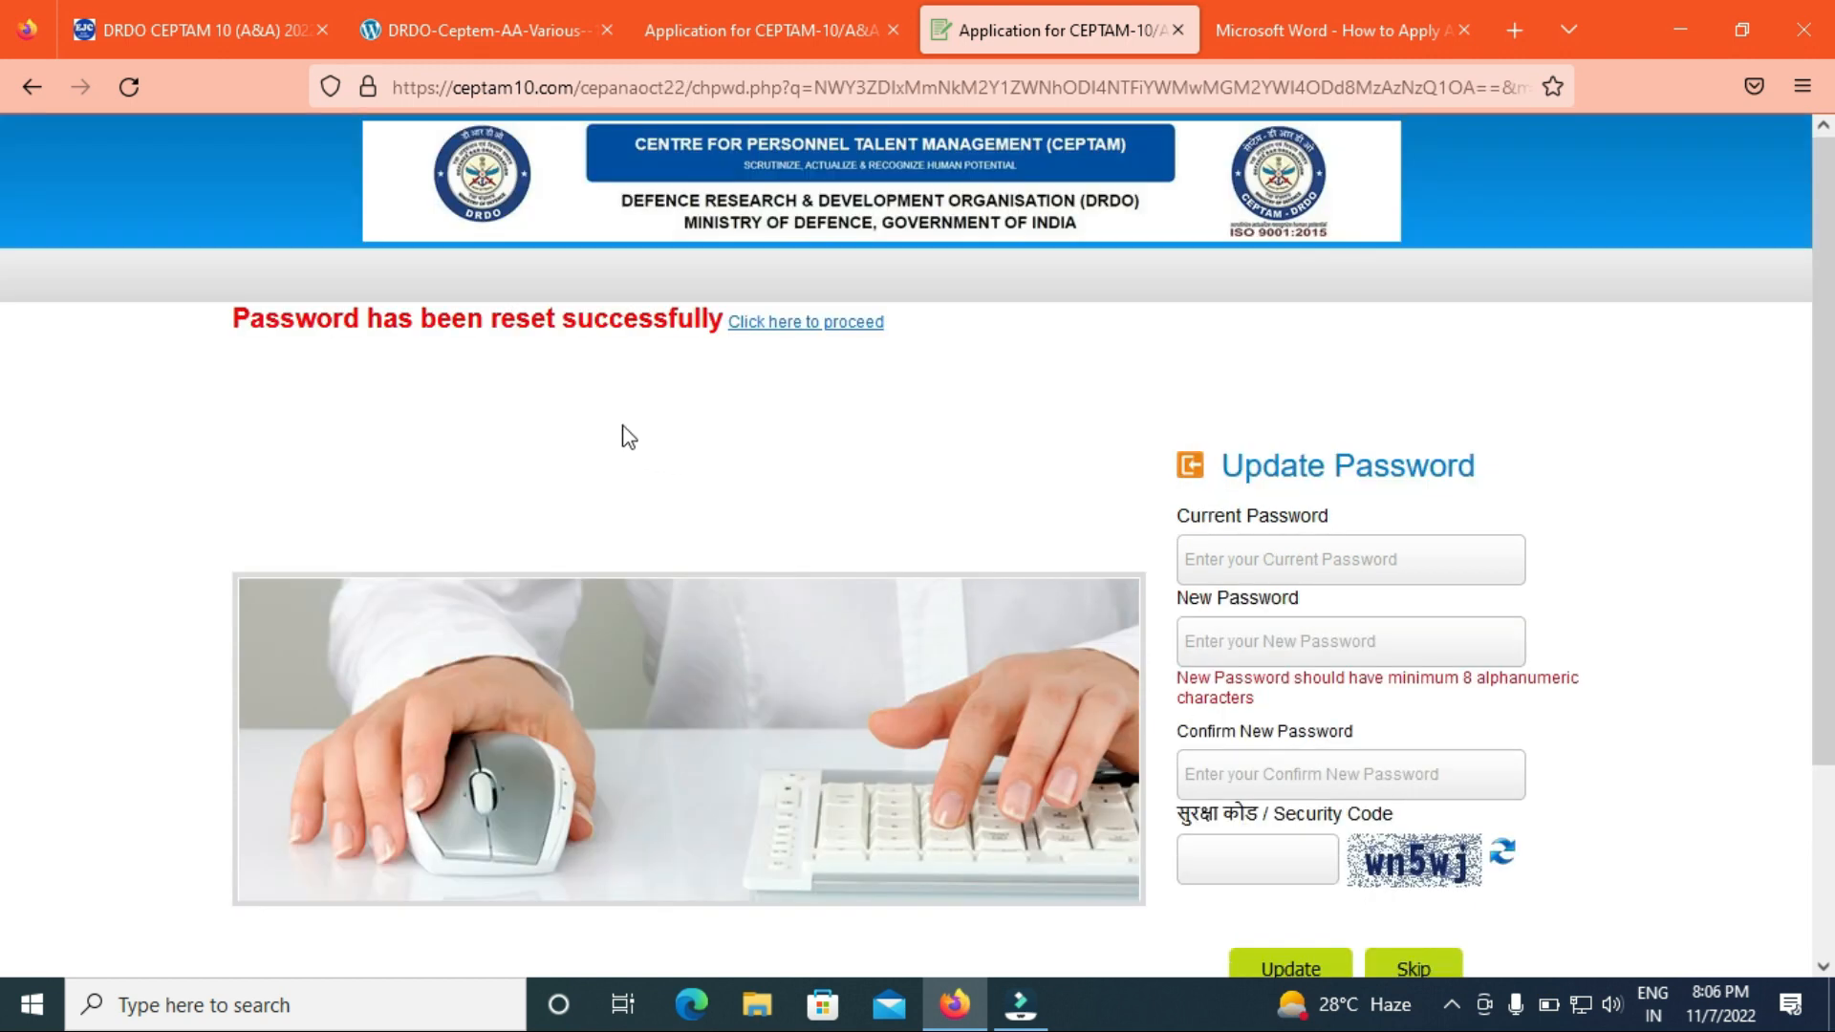
click(848, 323)
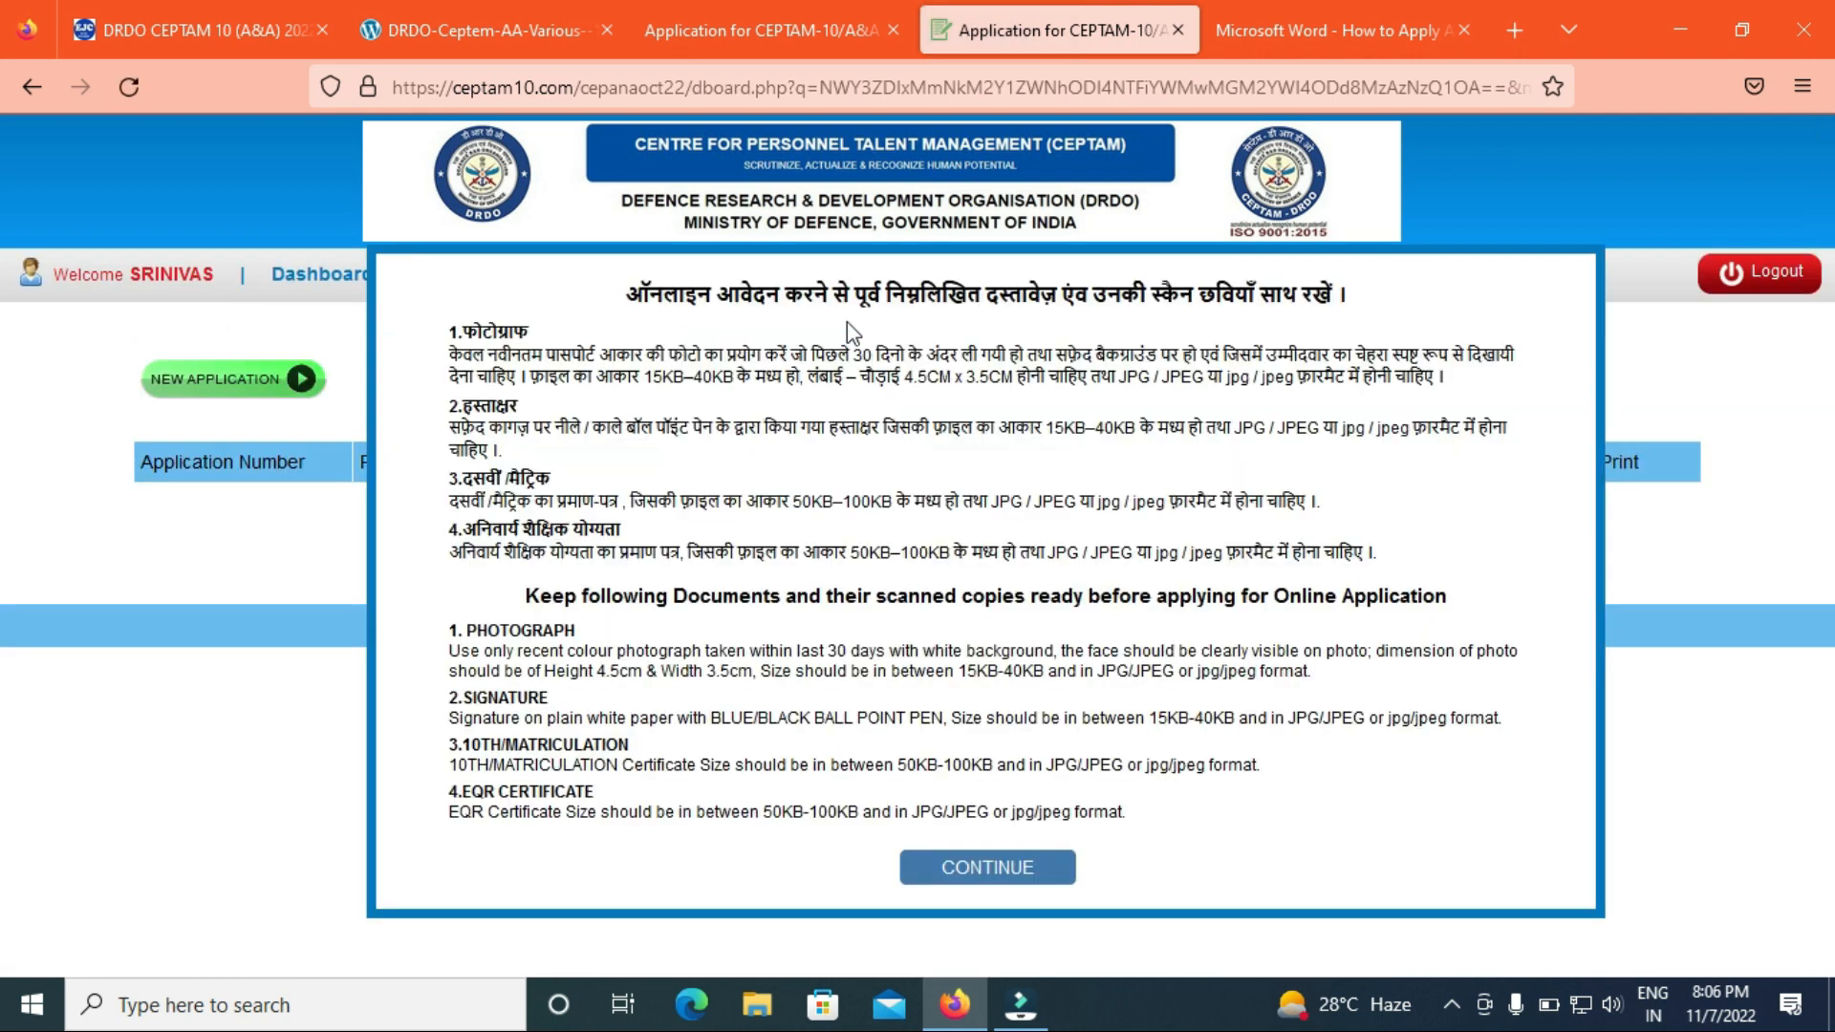
click(1007, 880)
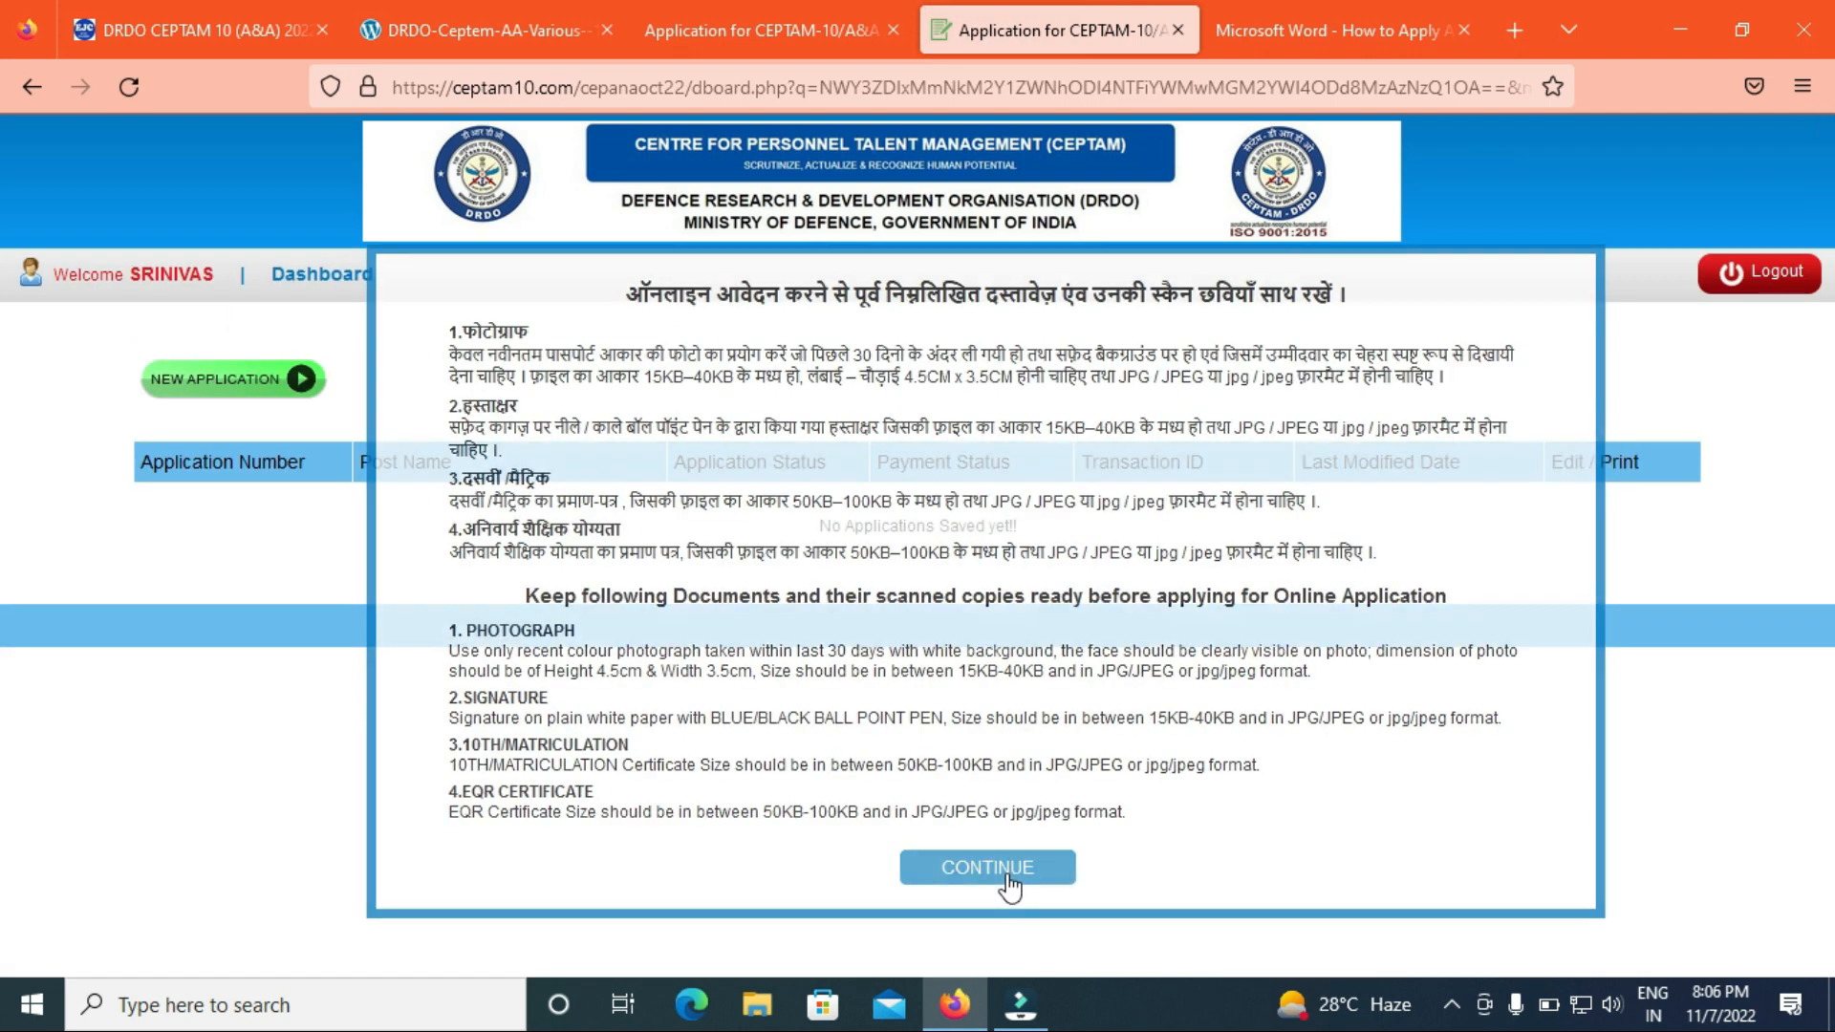
- Start a new application and select the post 0701 - Store Assistant 'A' (English Typing)
click(215, 383)
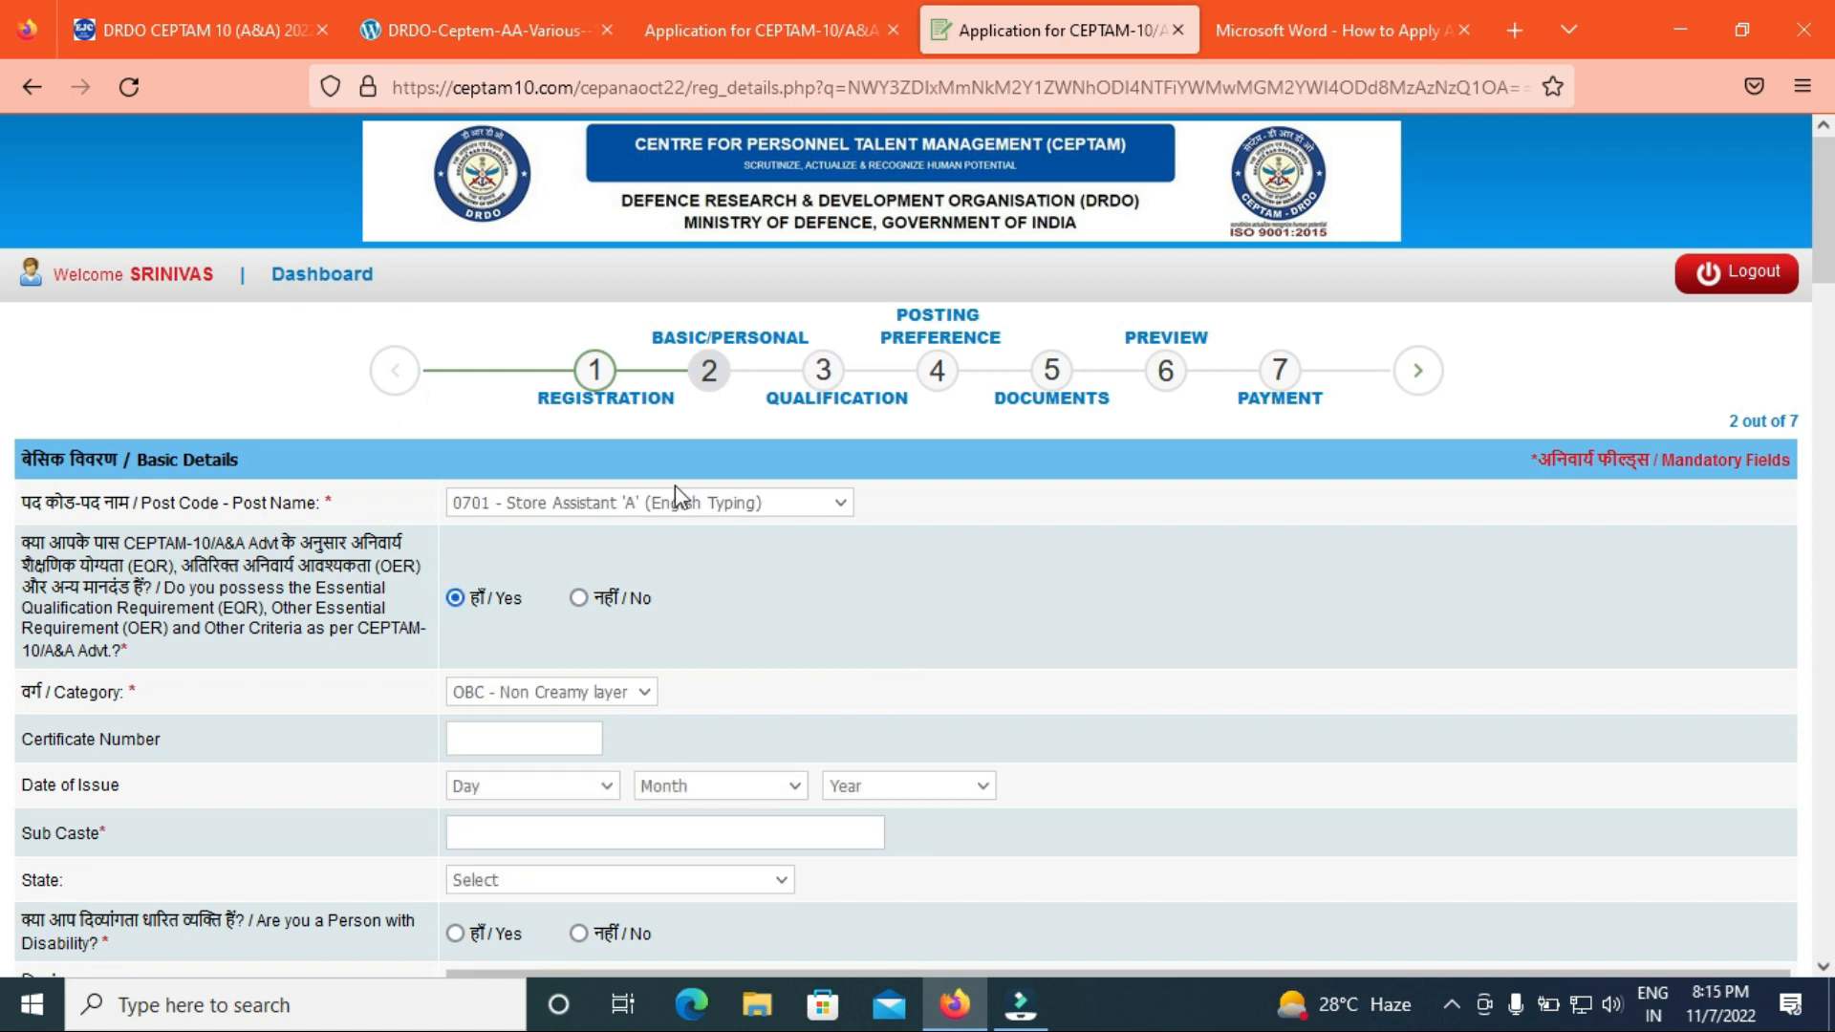
click(831, 509)
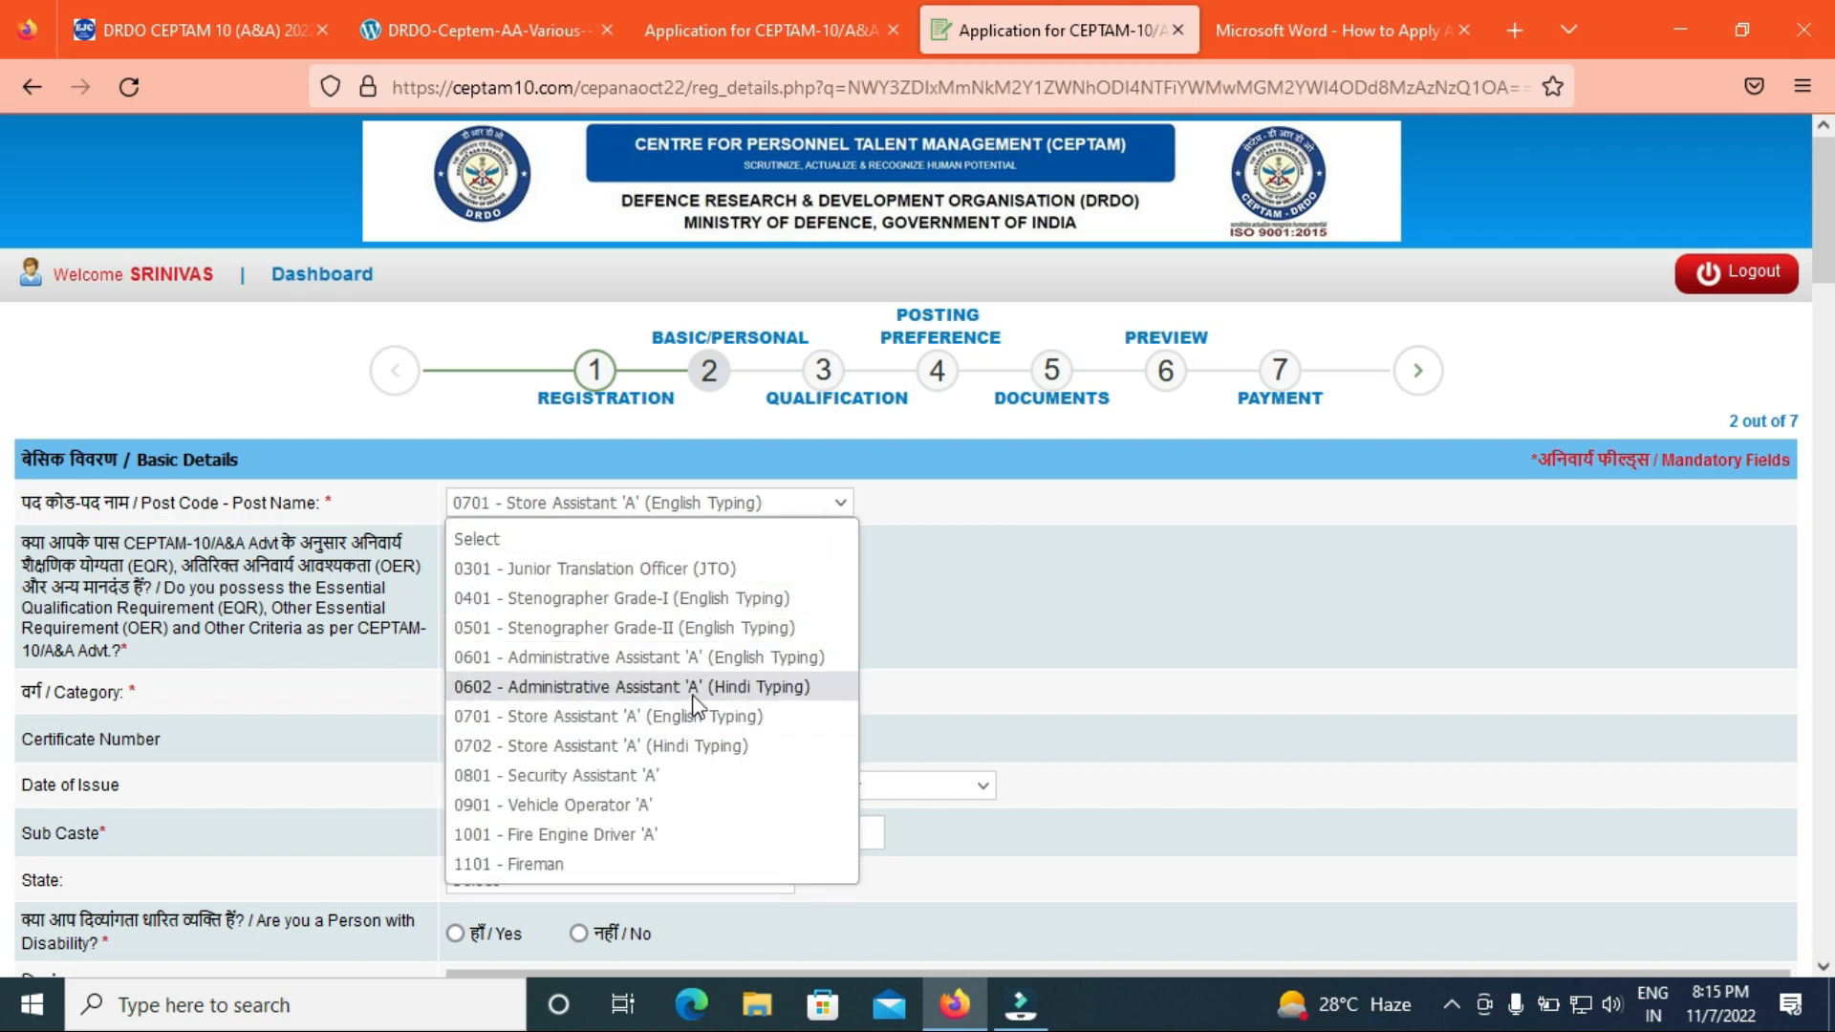
click(673, 724)
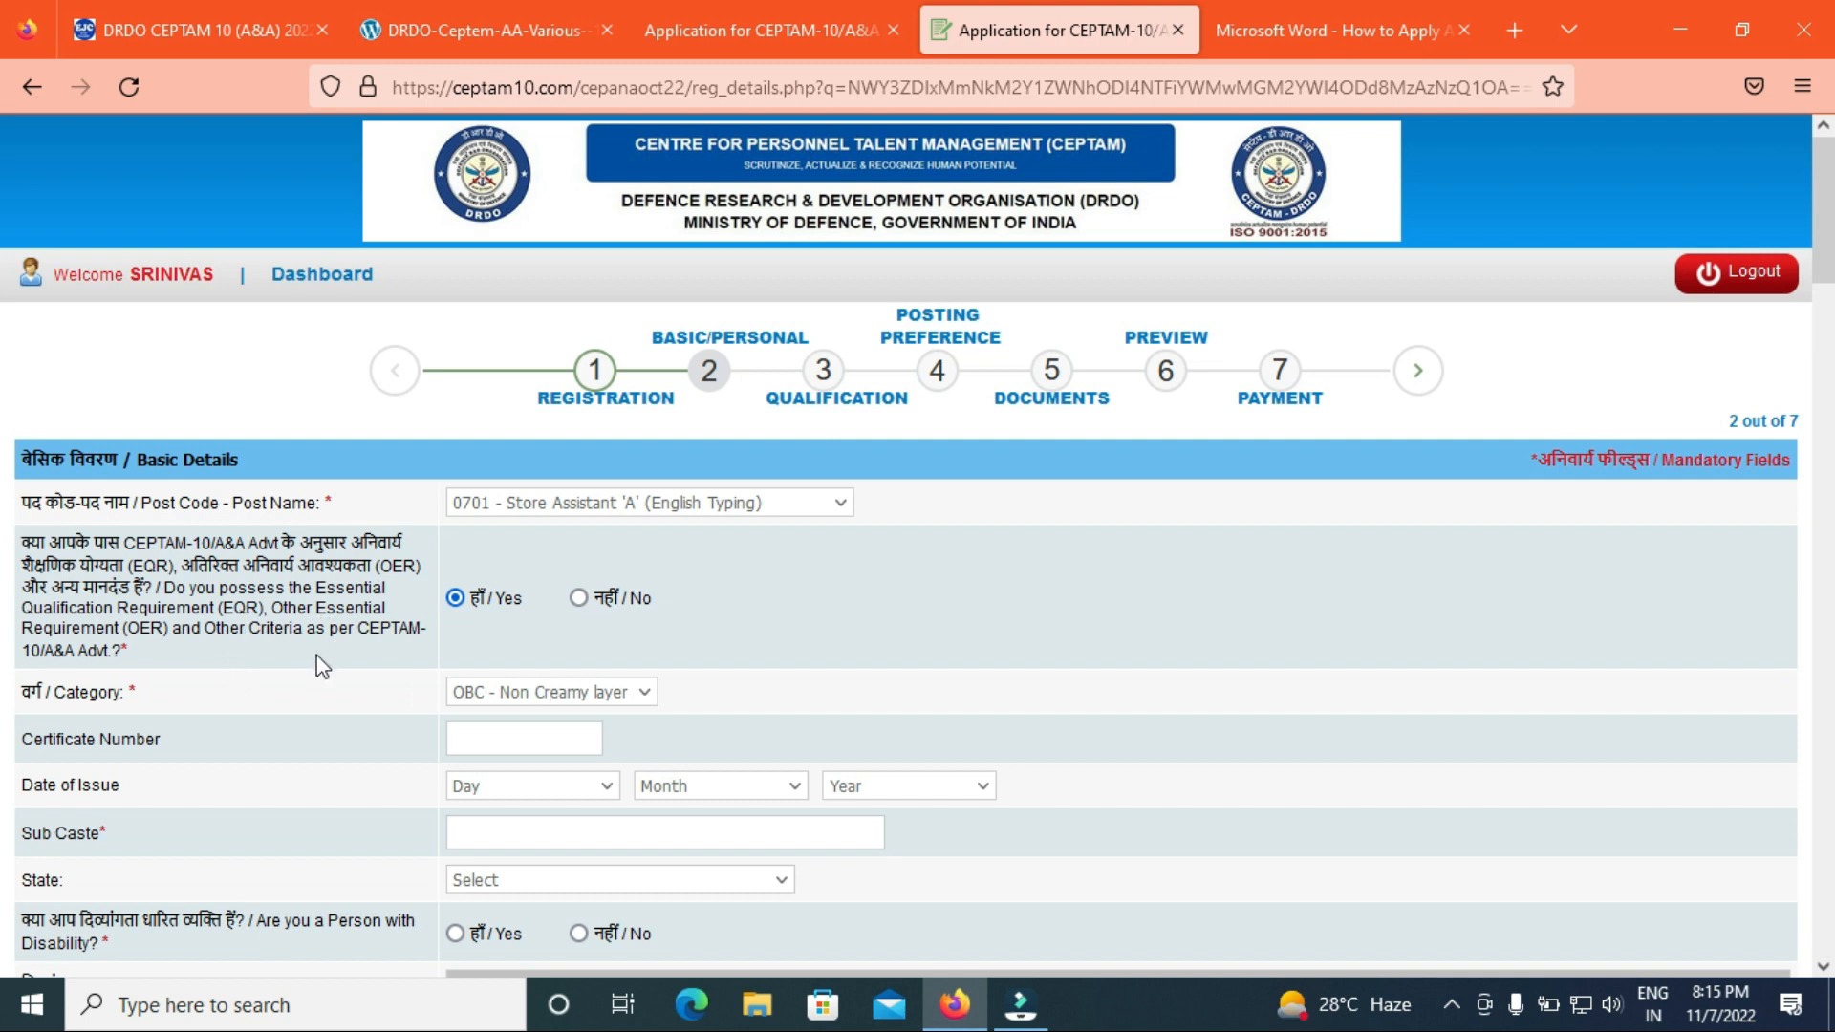
- Try the SC and OBC - Creamy layer categories and open the list of states for the caste certificate
click(629, 696)
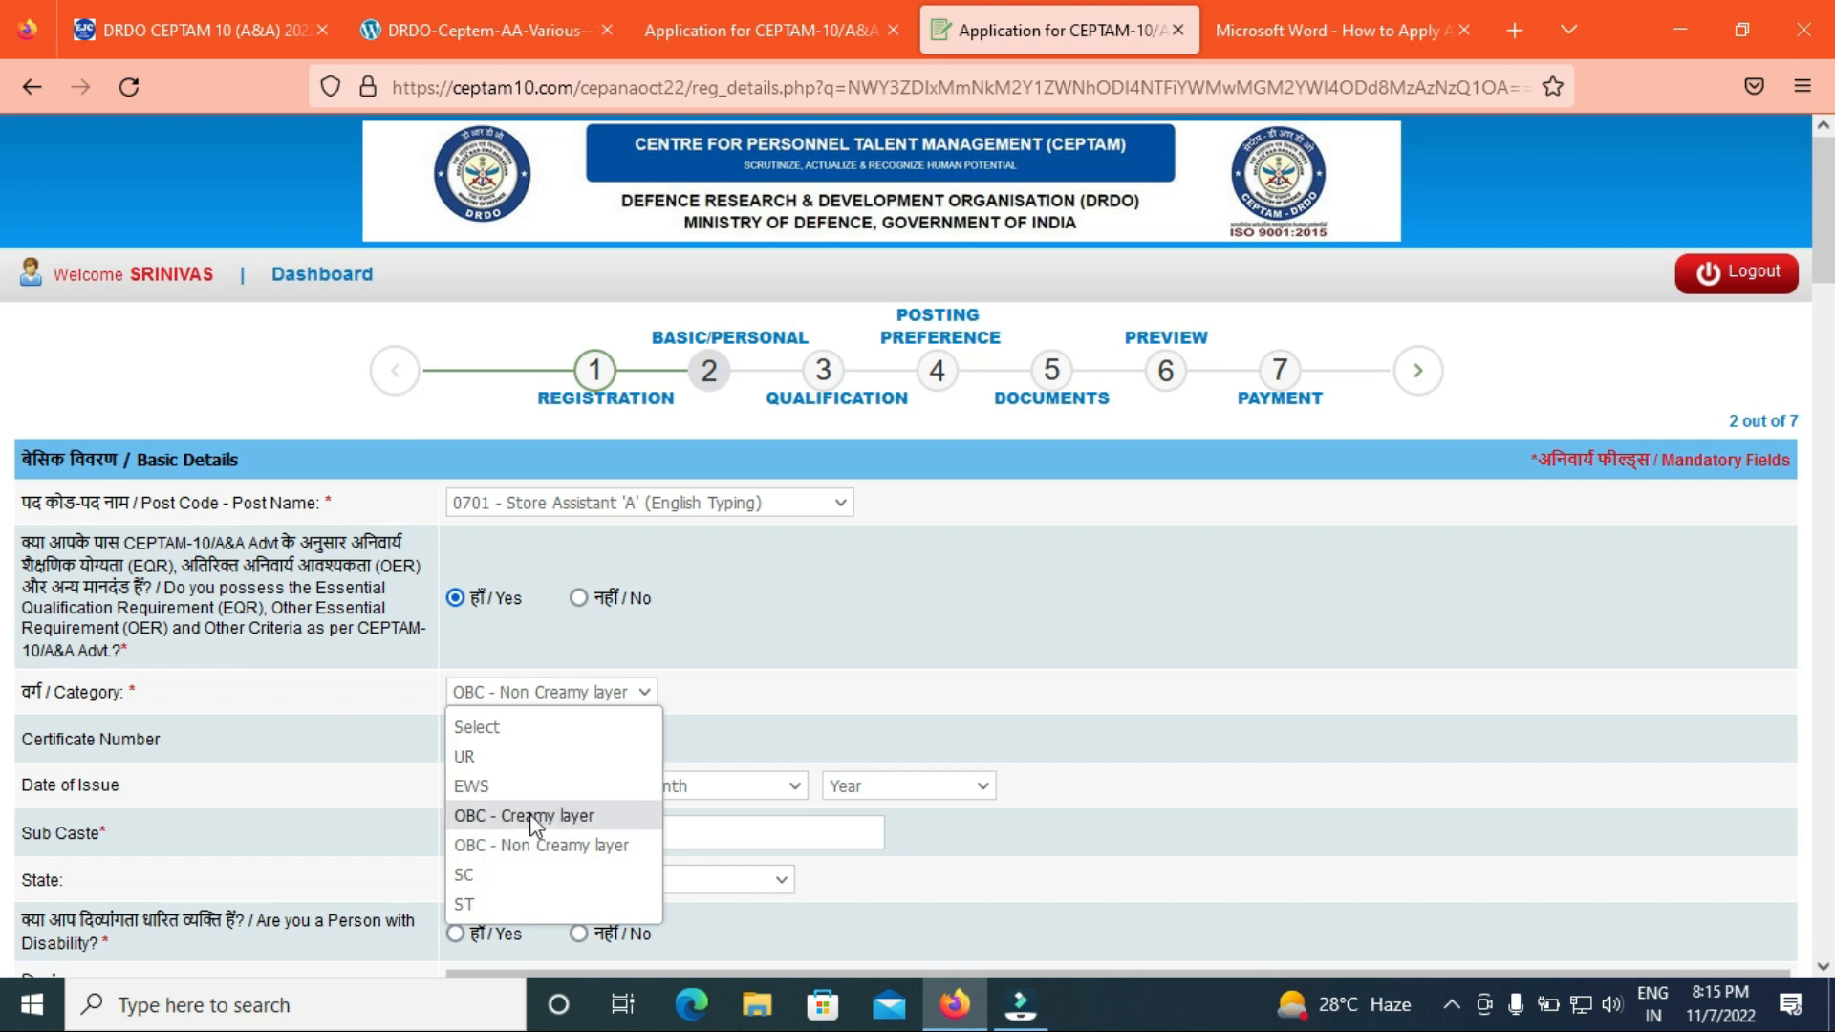
click(526, 877)
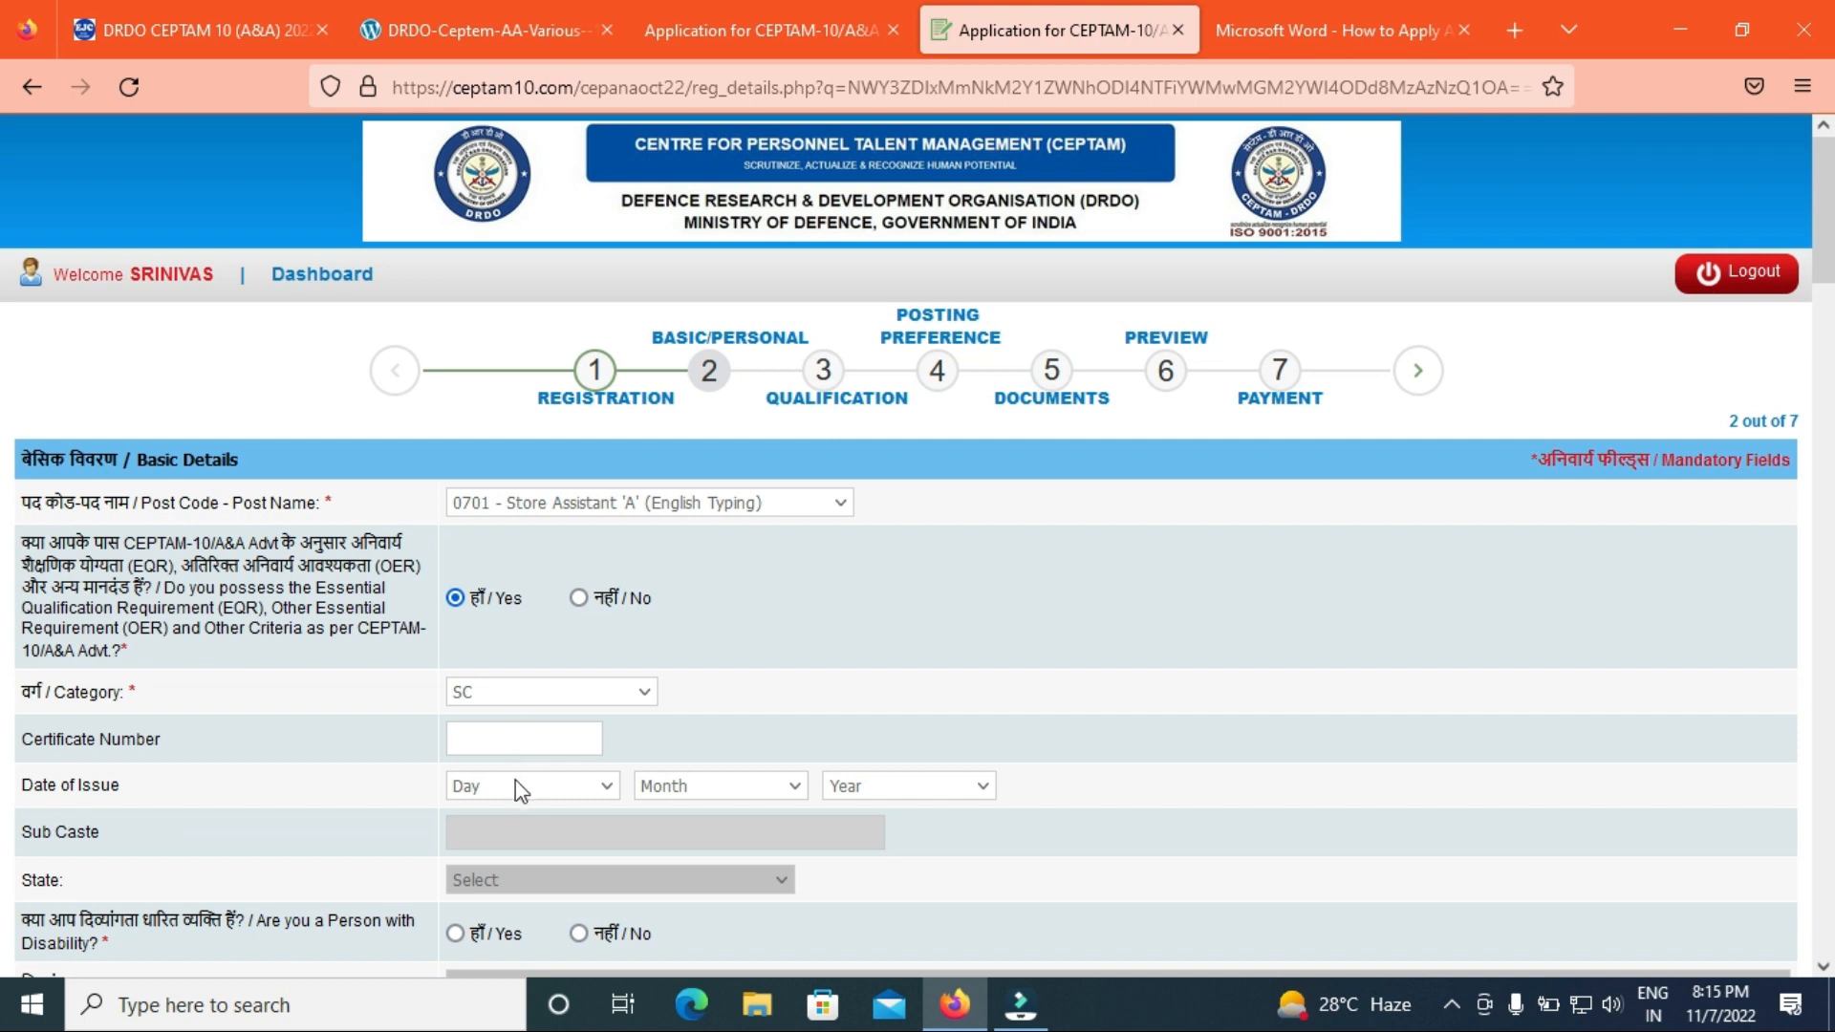
click(521, 694)
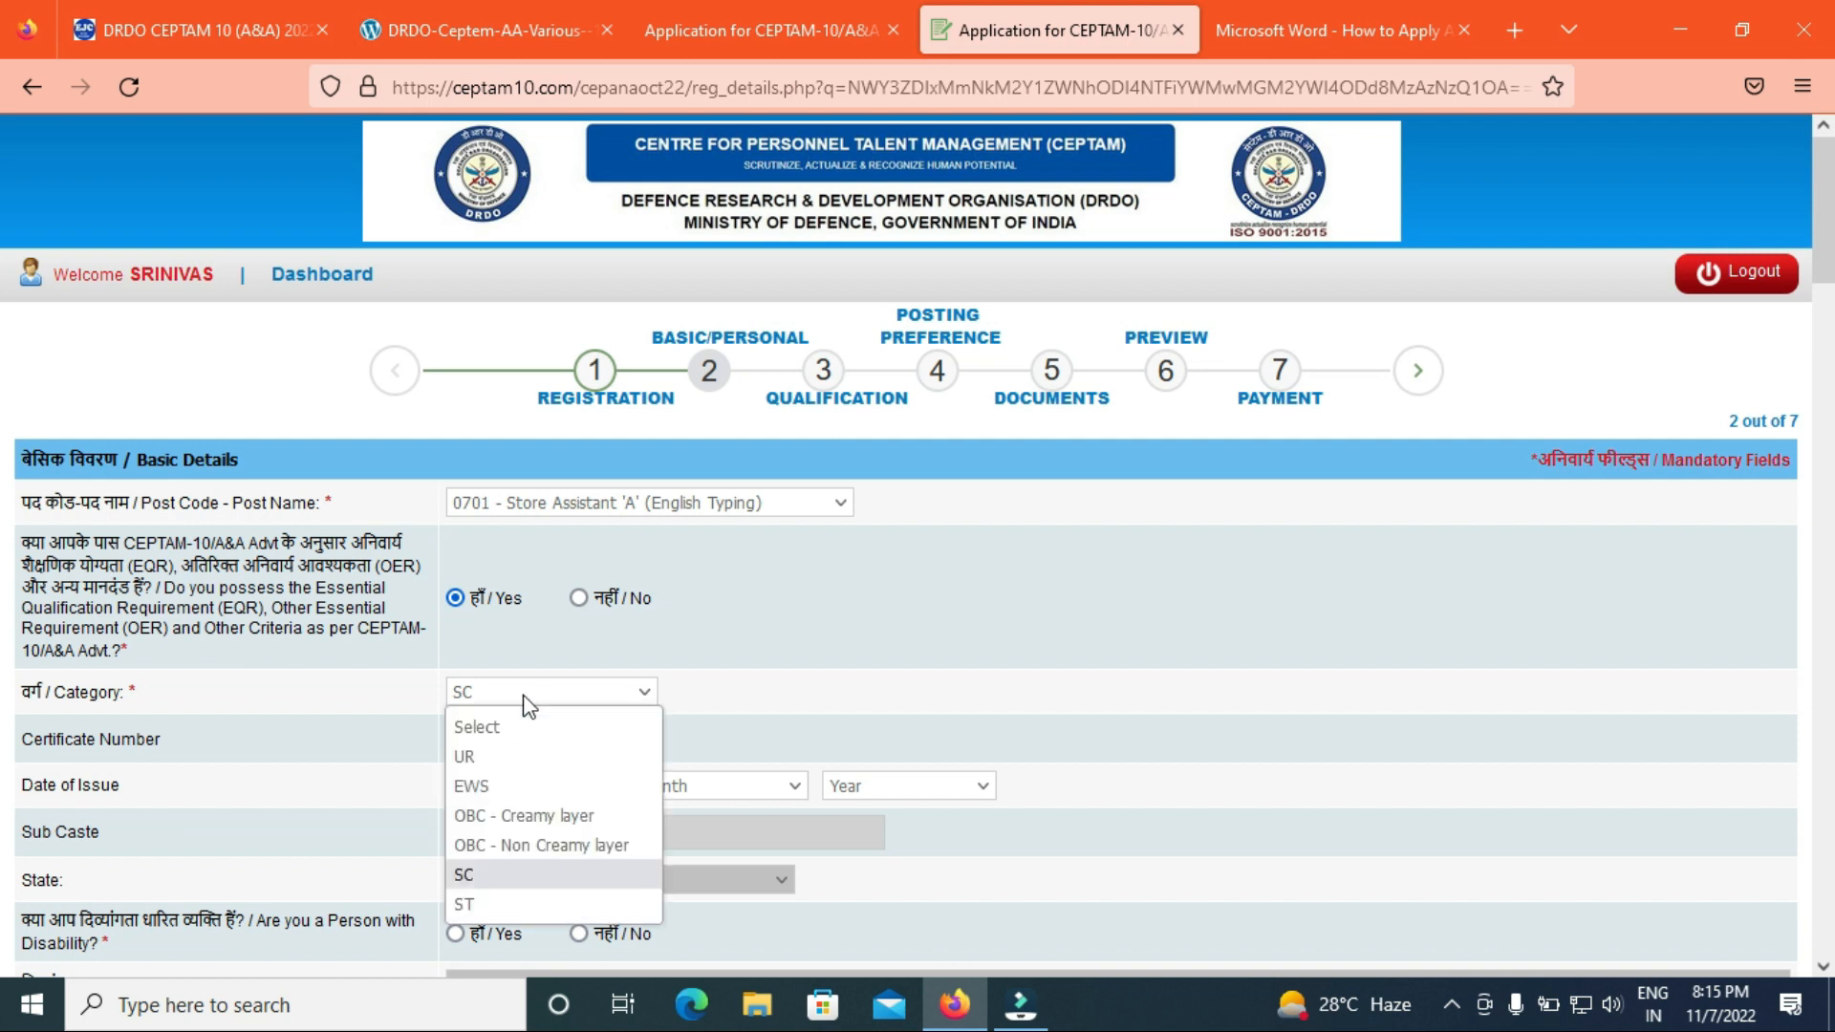
click(524, 816)
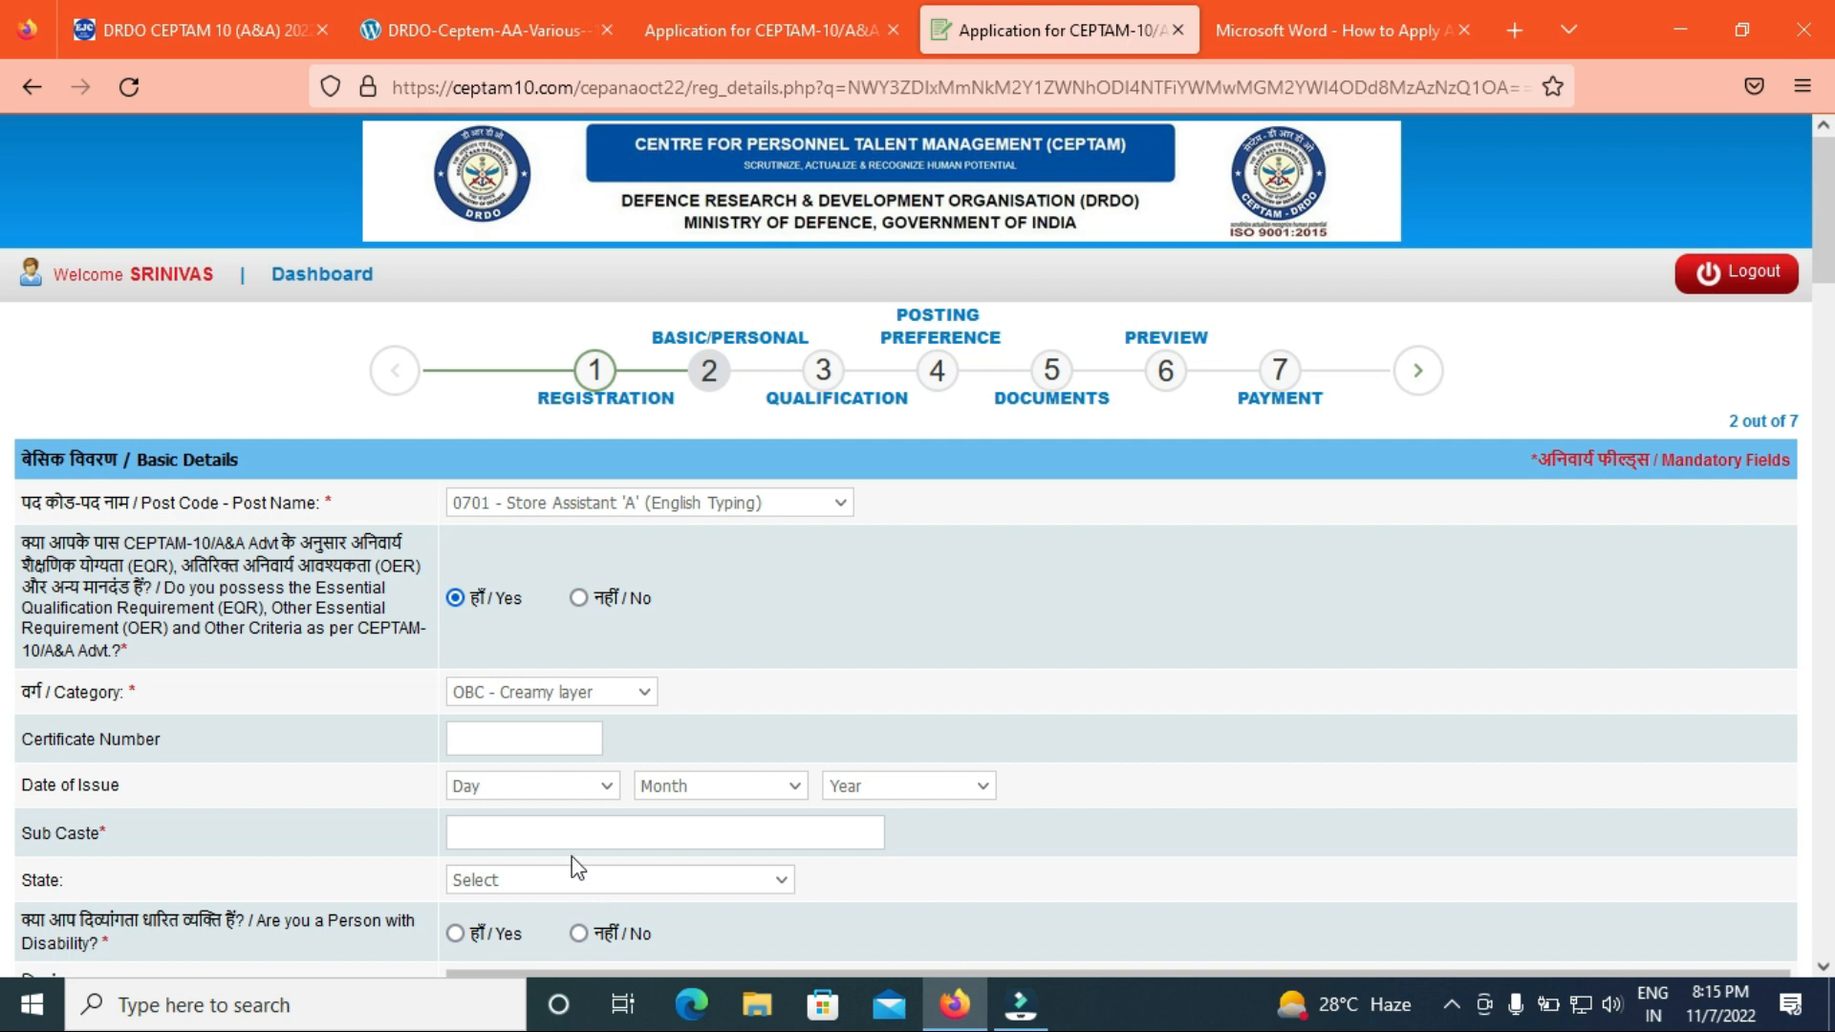
click(577, 880)
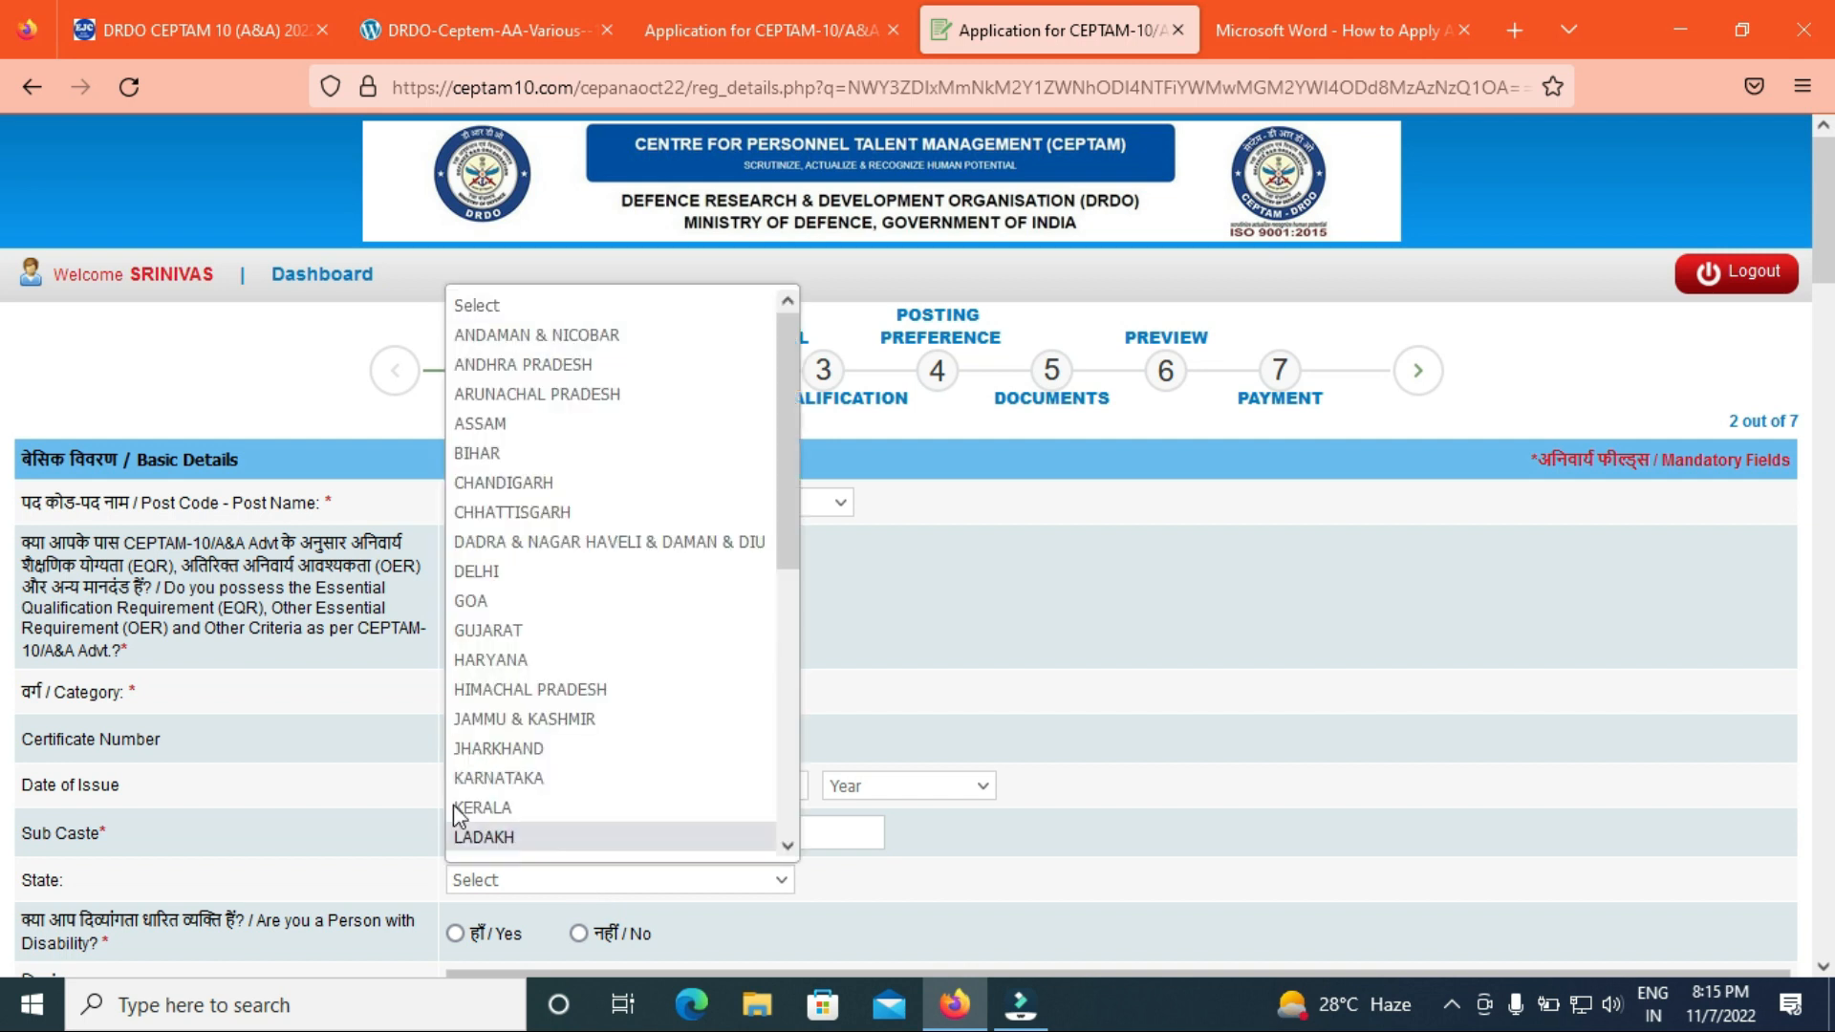
click(401, 812)
- Set the category to UR and answer No to the Person with Disability question
click(525, 697)
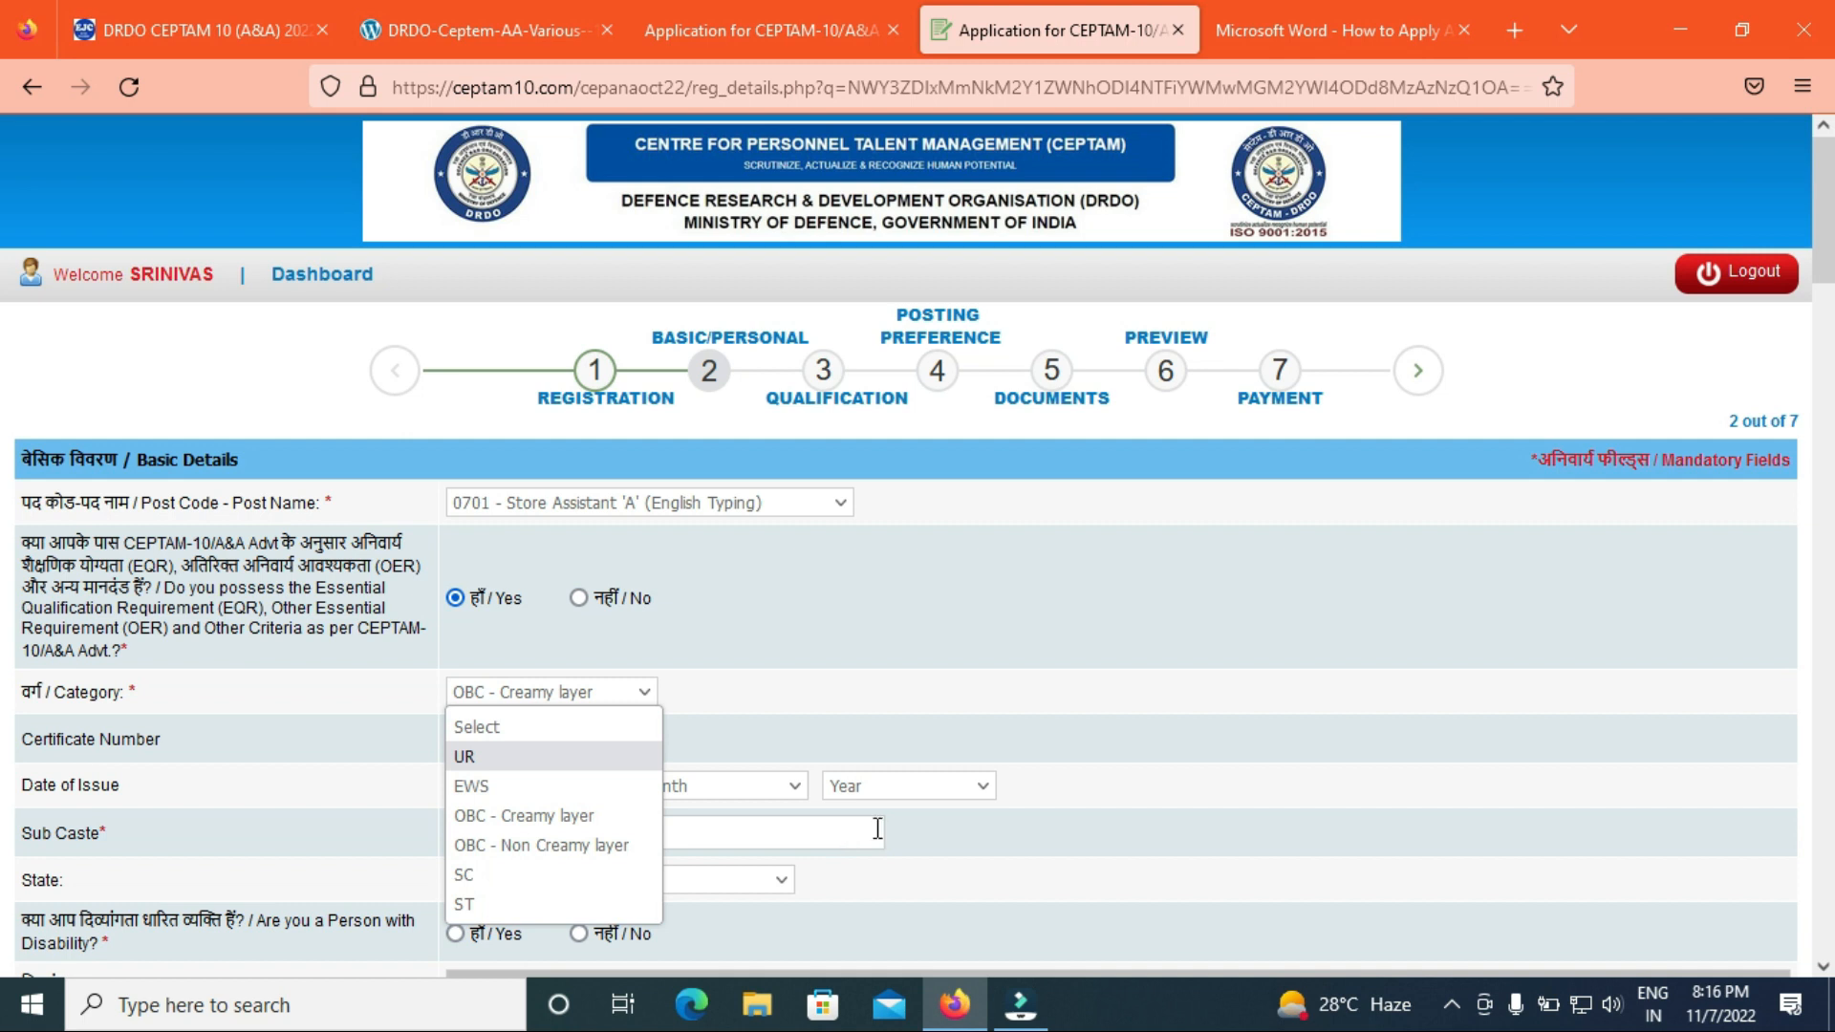
click(517, 756)
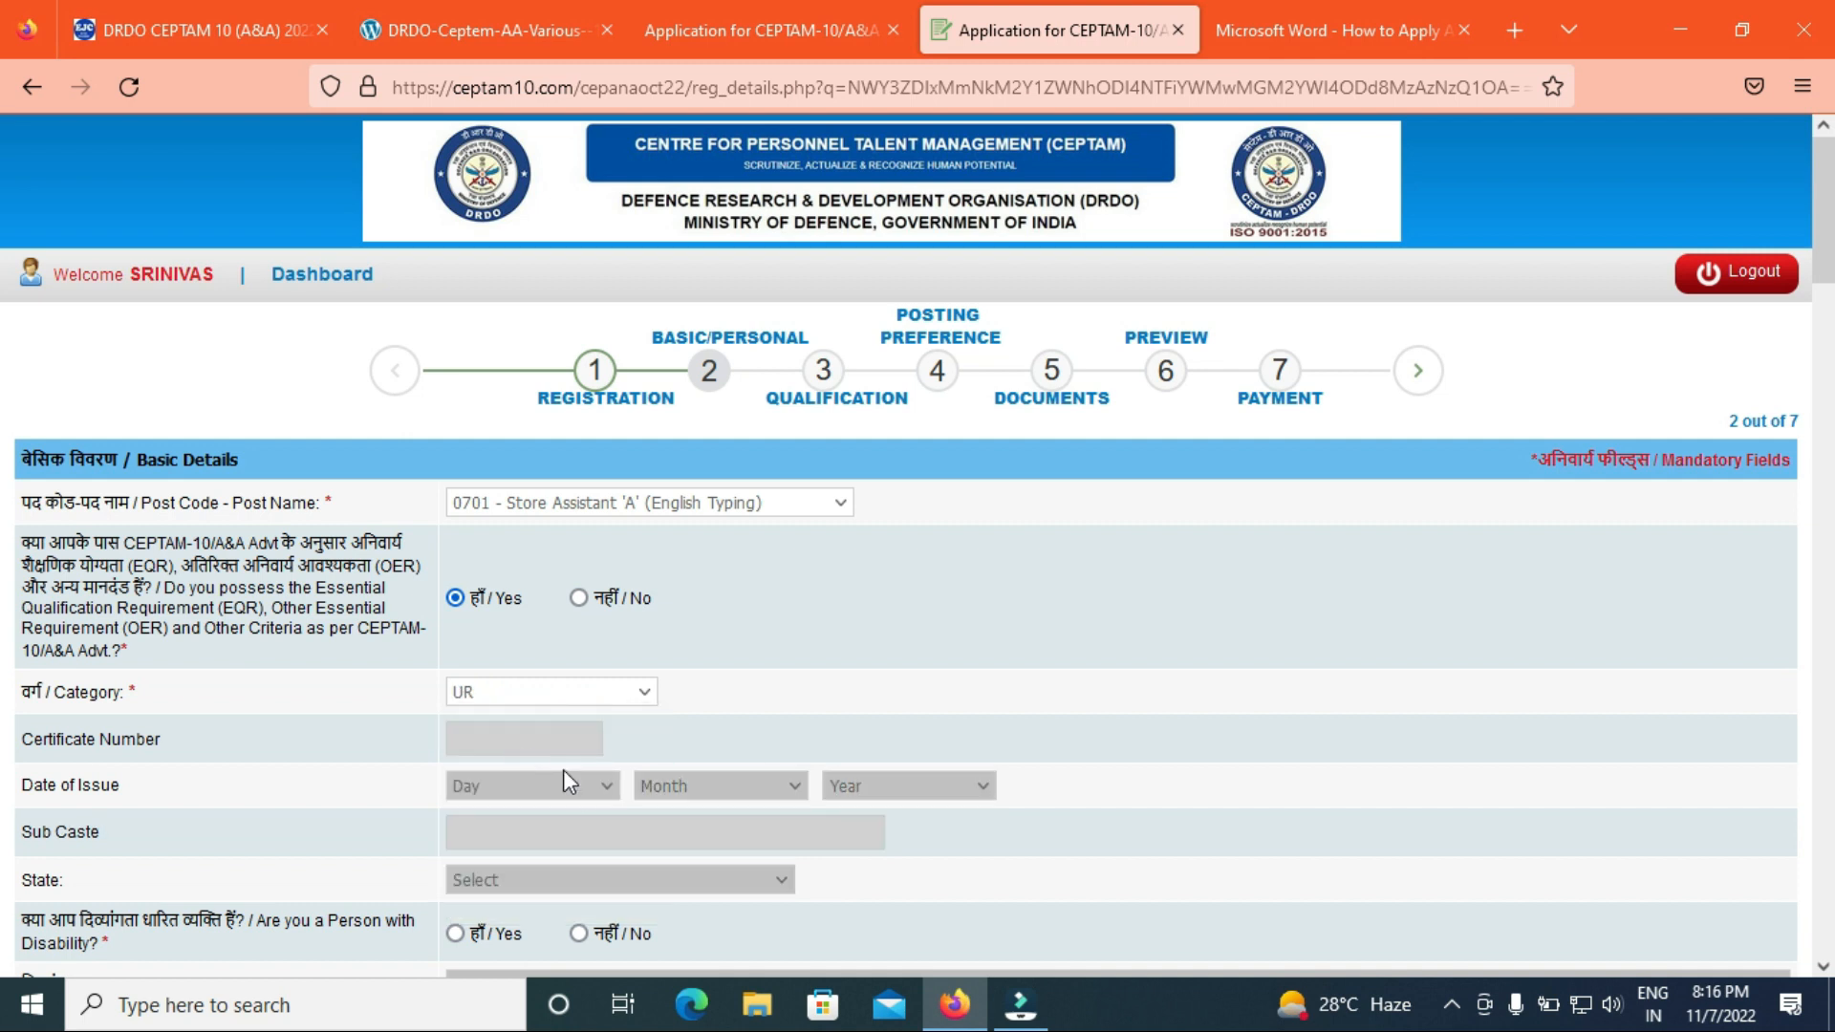
scroll(5, 250, down, 2)
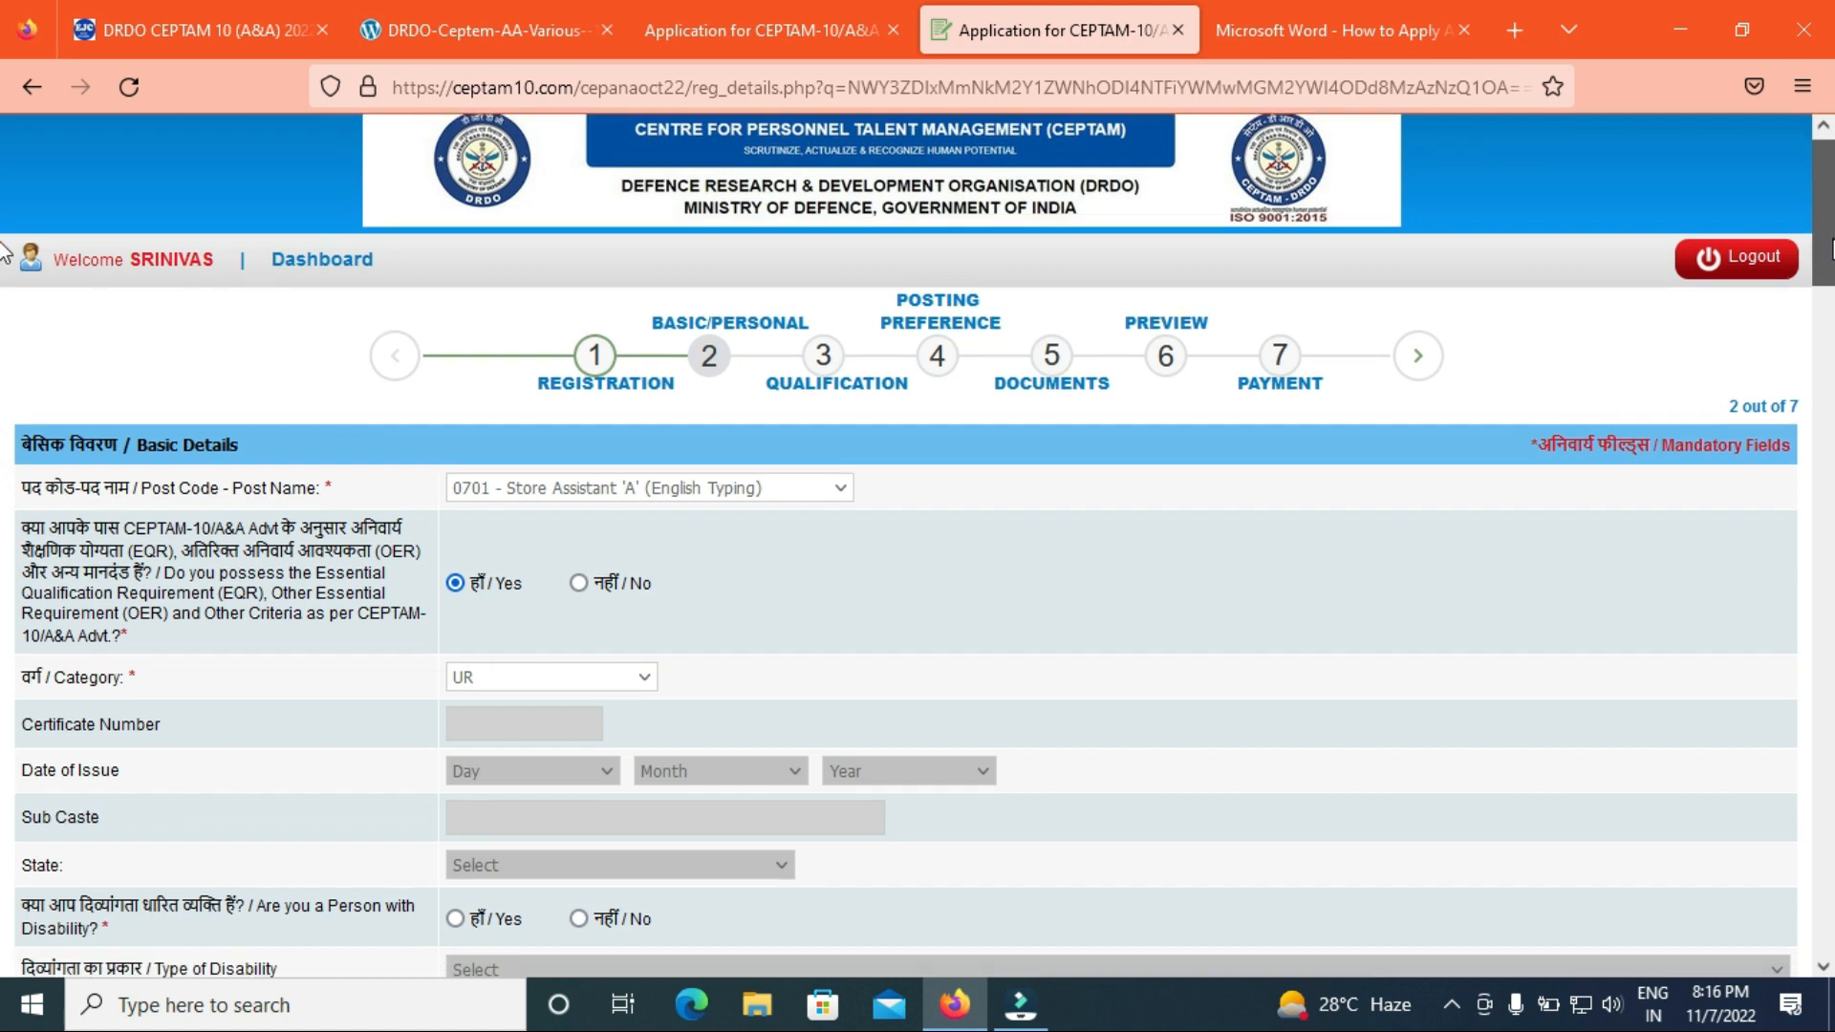
scroll(5, 265, down, 2)
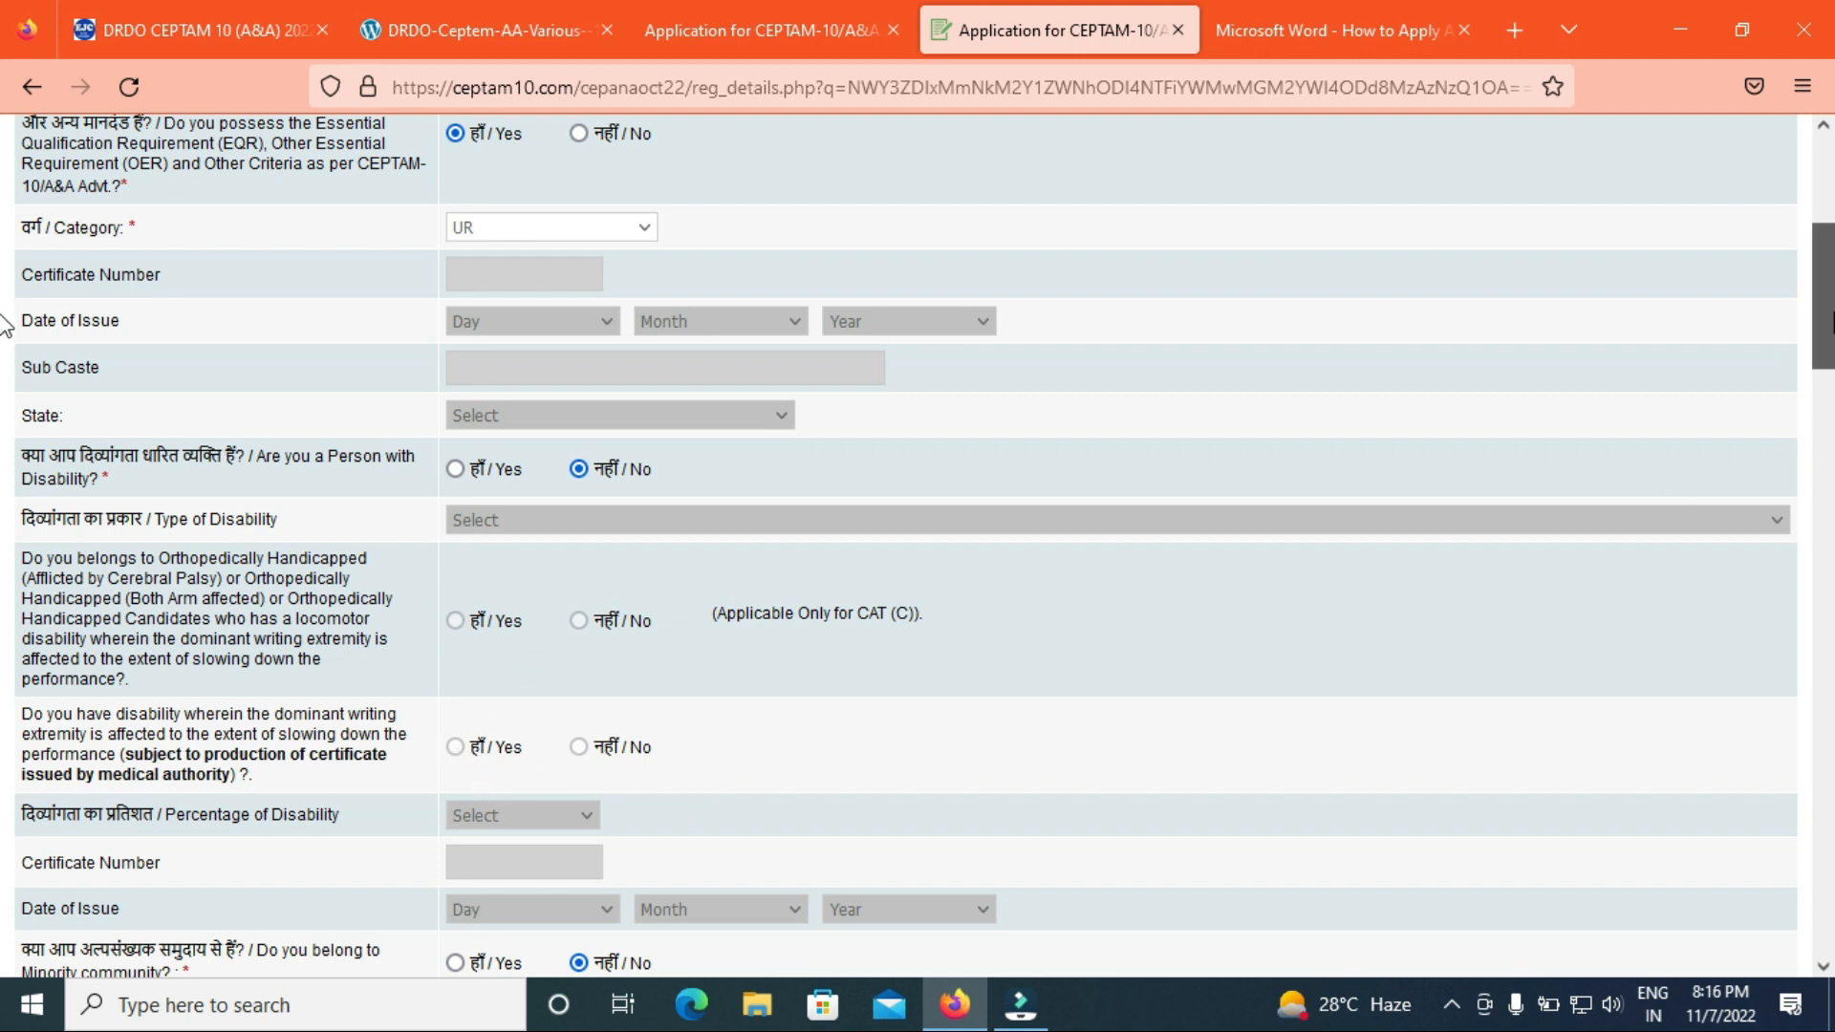
- Try answering Yes to the Ex-Serviceman question, and return the answer to No
scroll(4, 373, down, 3)
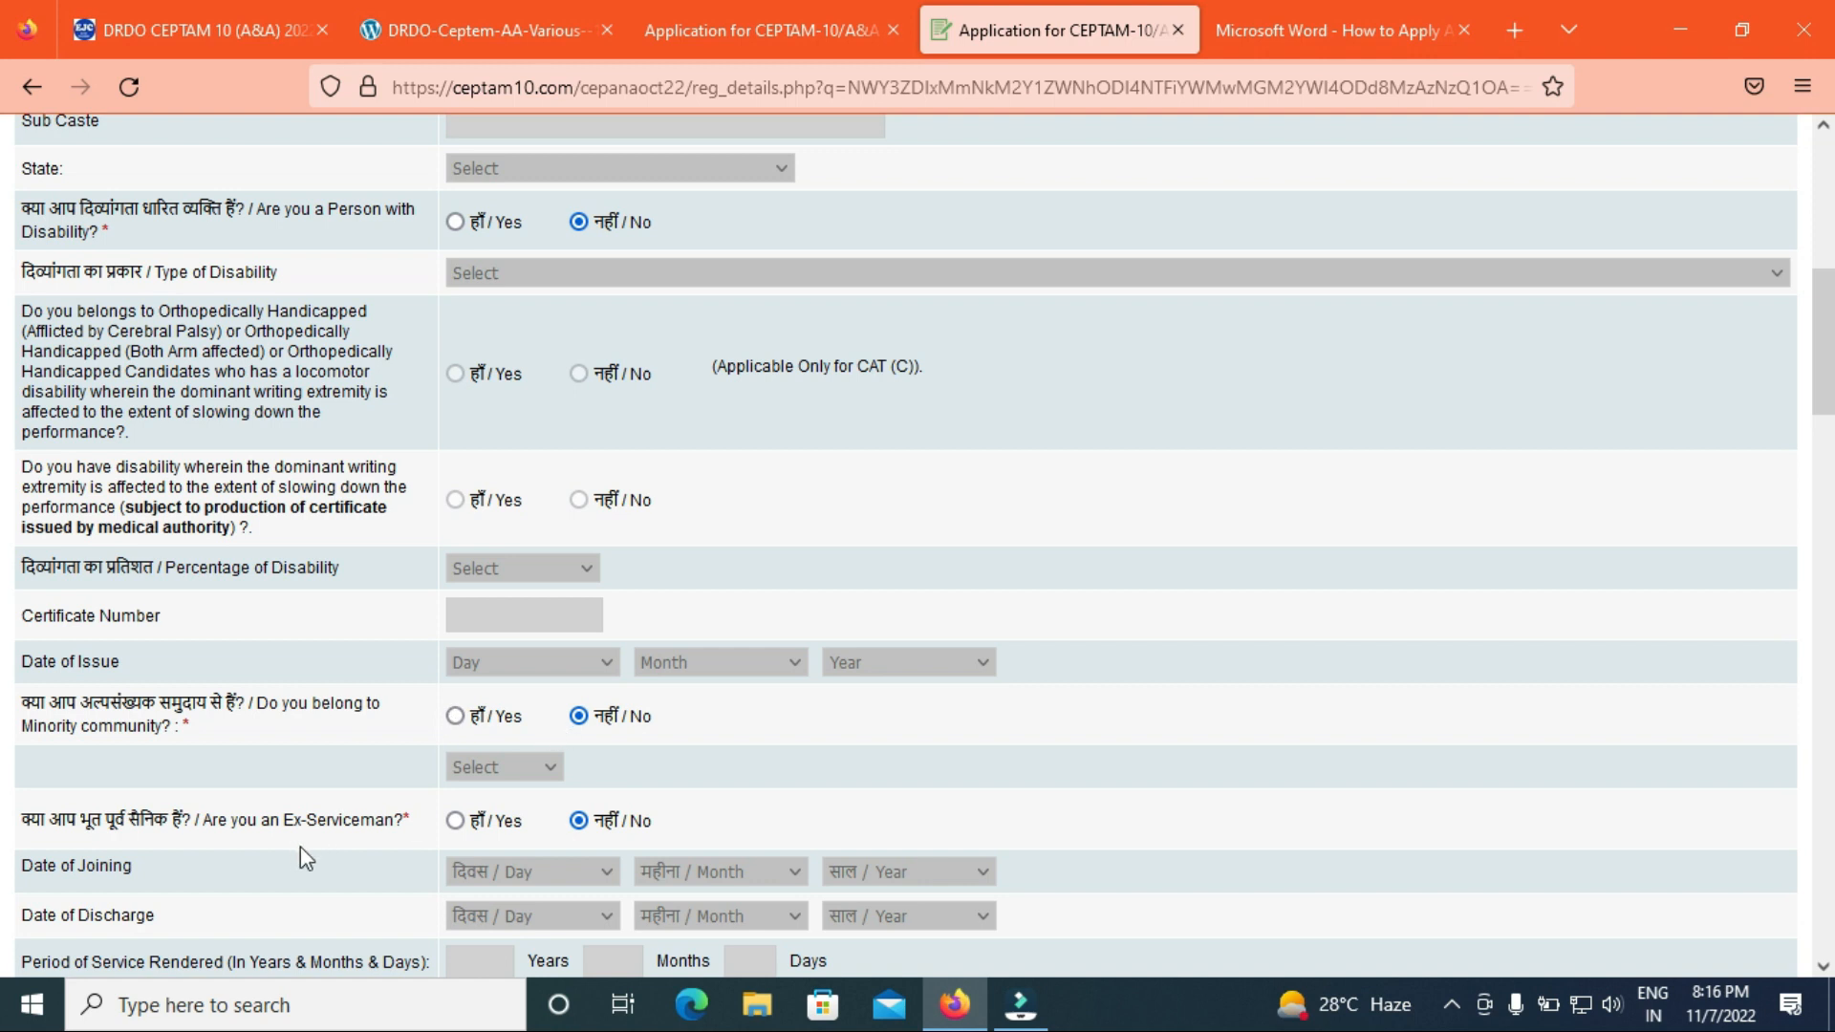
click(455, 820)
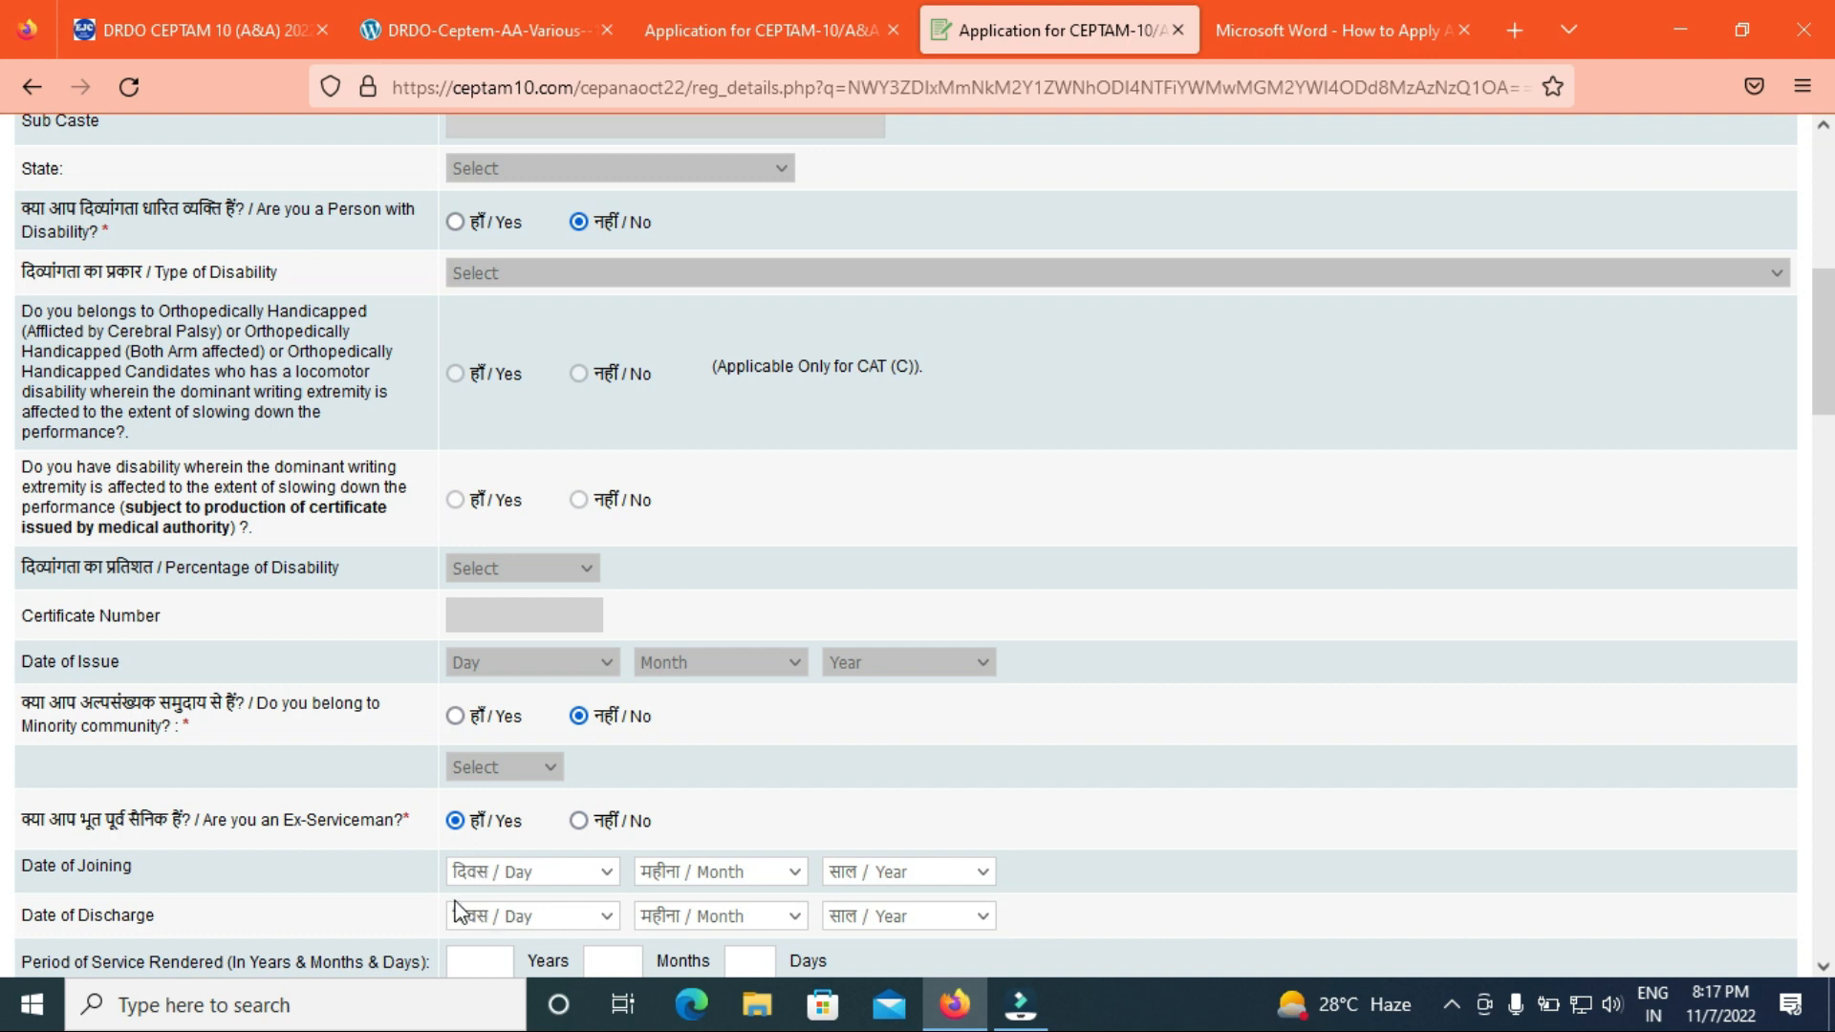
click(578, 820)
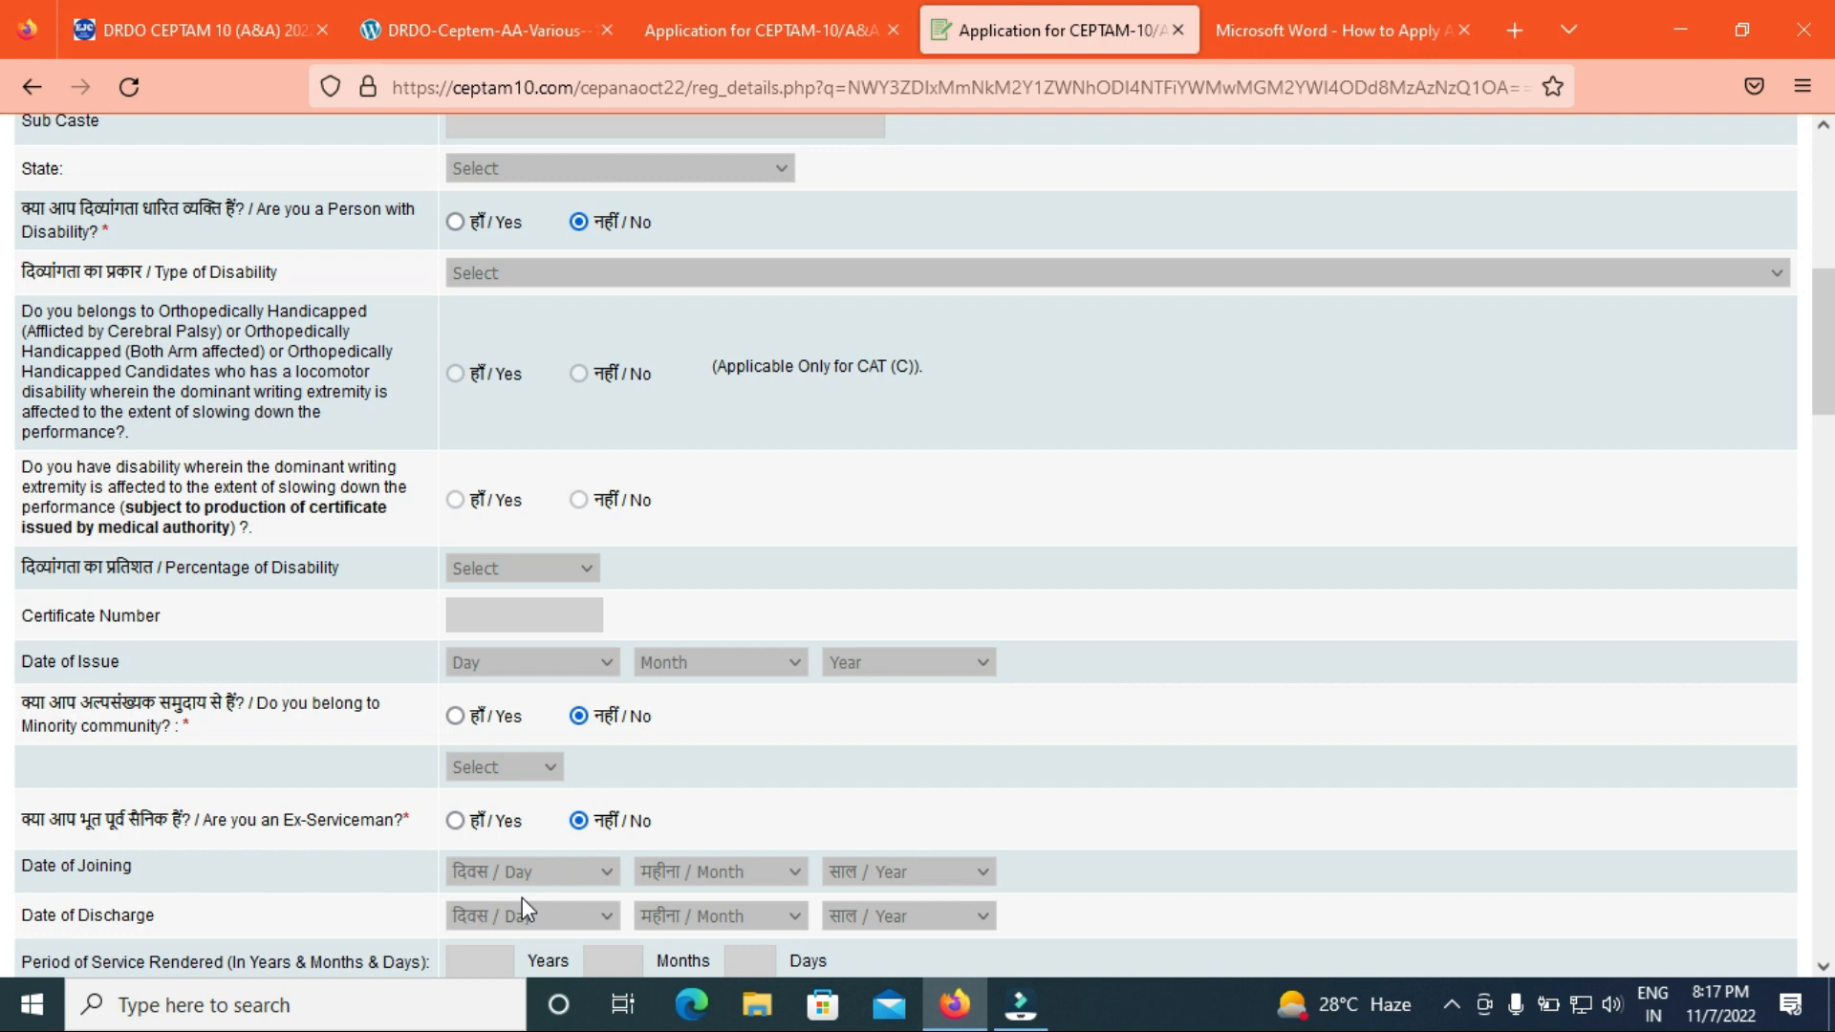
- Try answering Yes to the Government servant question, view the types of Government servant, and return the answer to No
drag(1831, 368, 1831, 421)
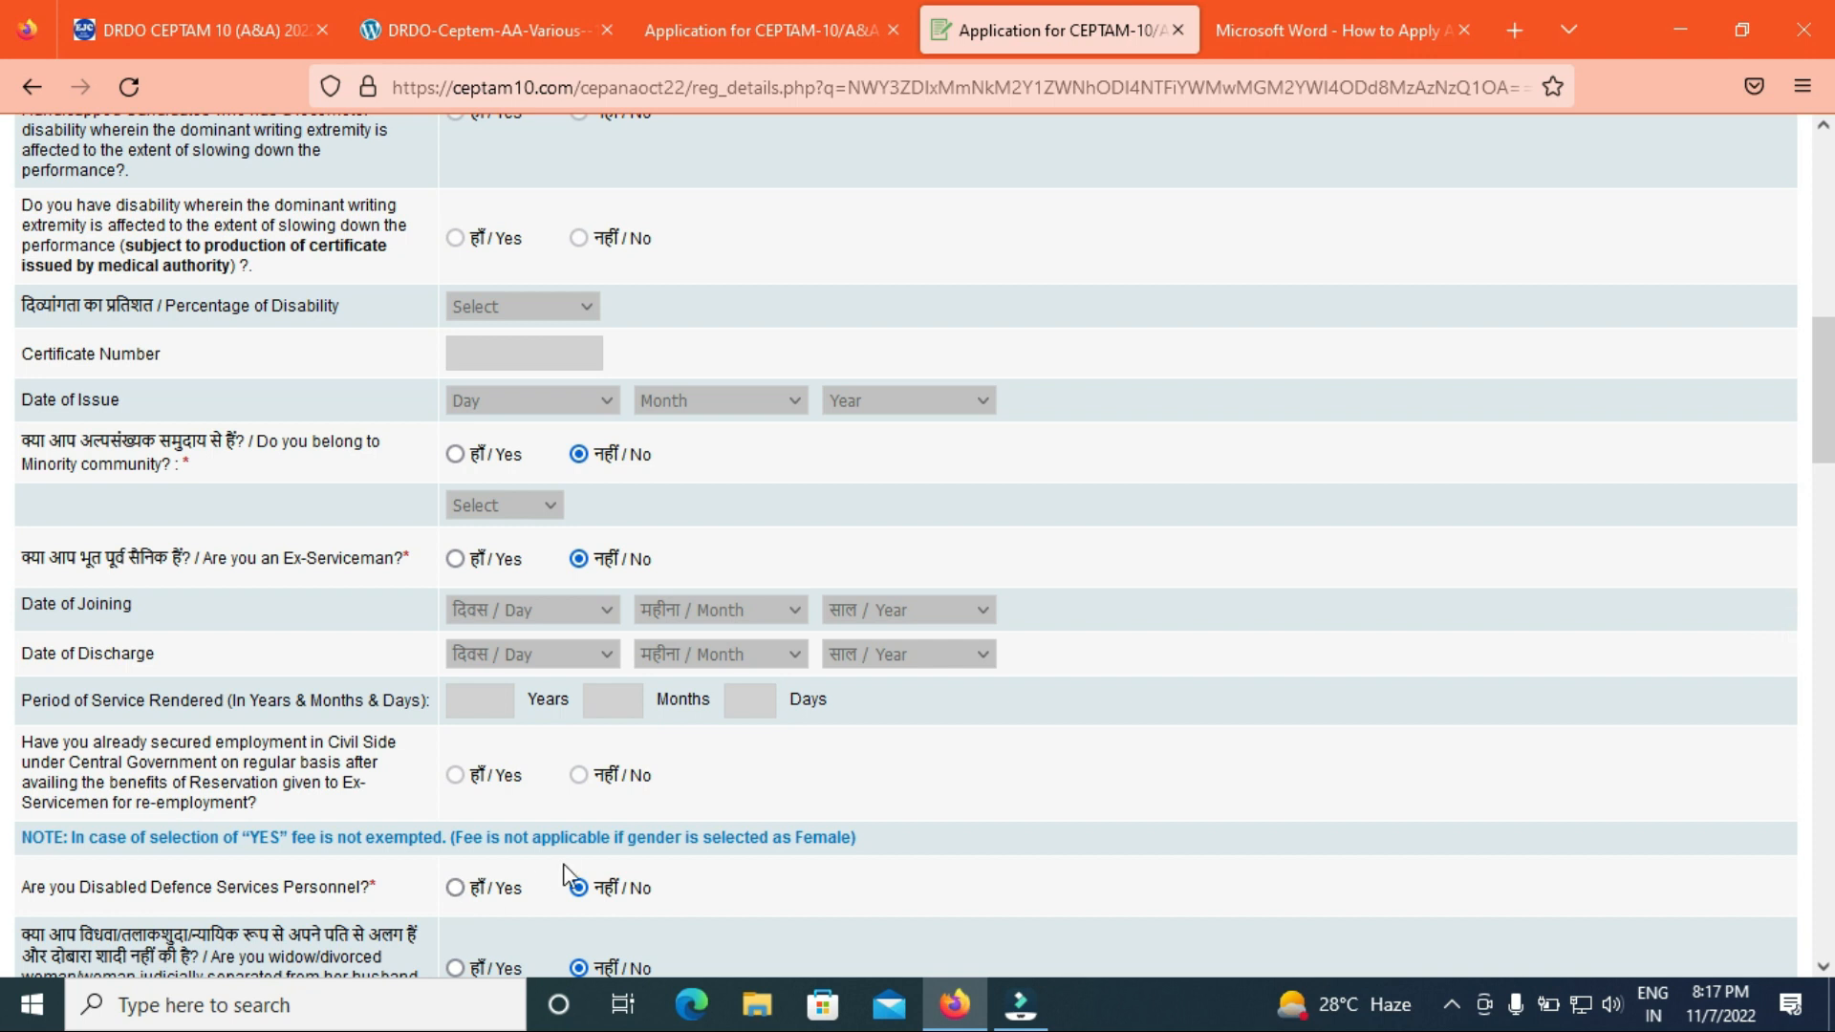
scroll(5, 462, down, 3)
scroll(5, 462, down, 1)
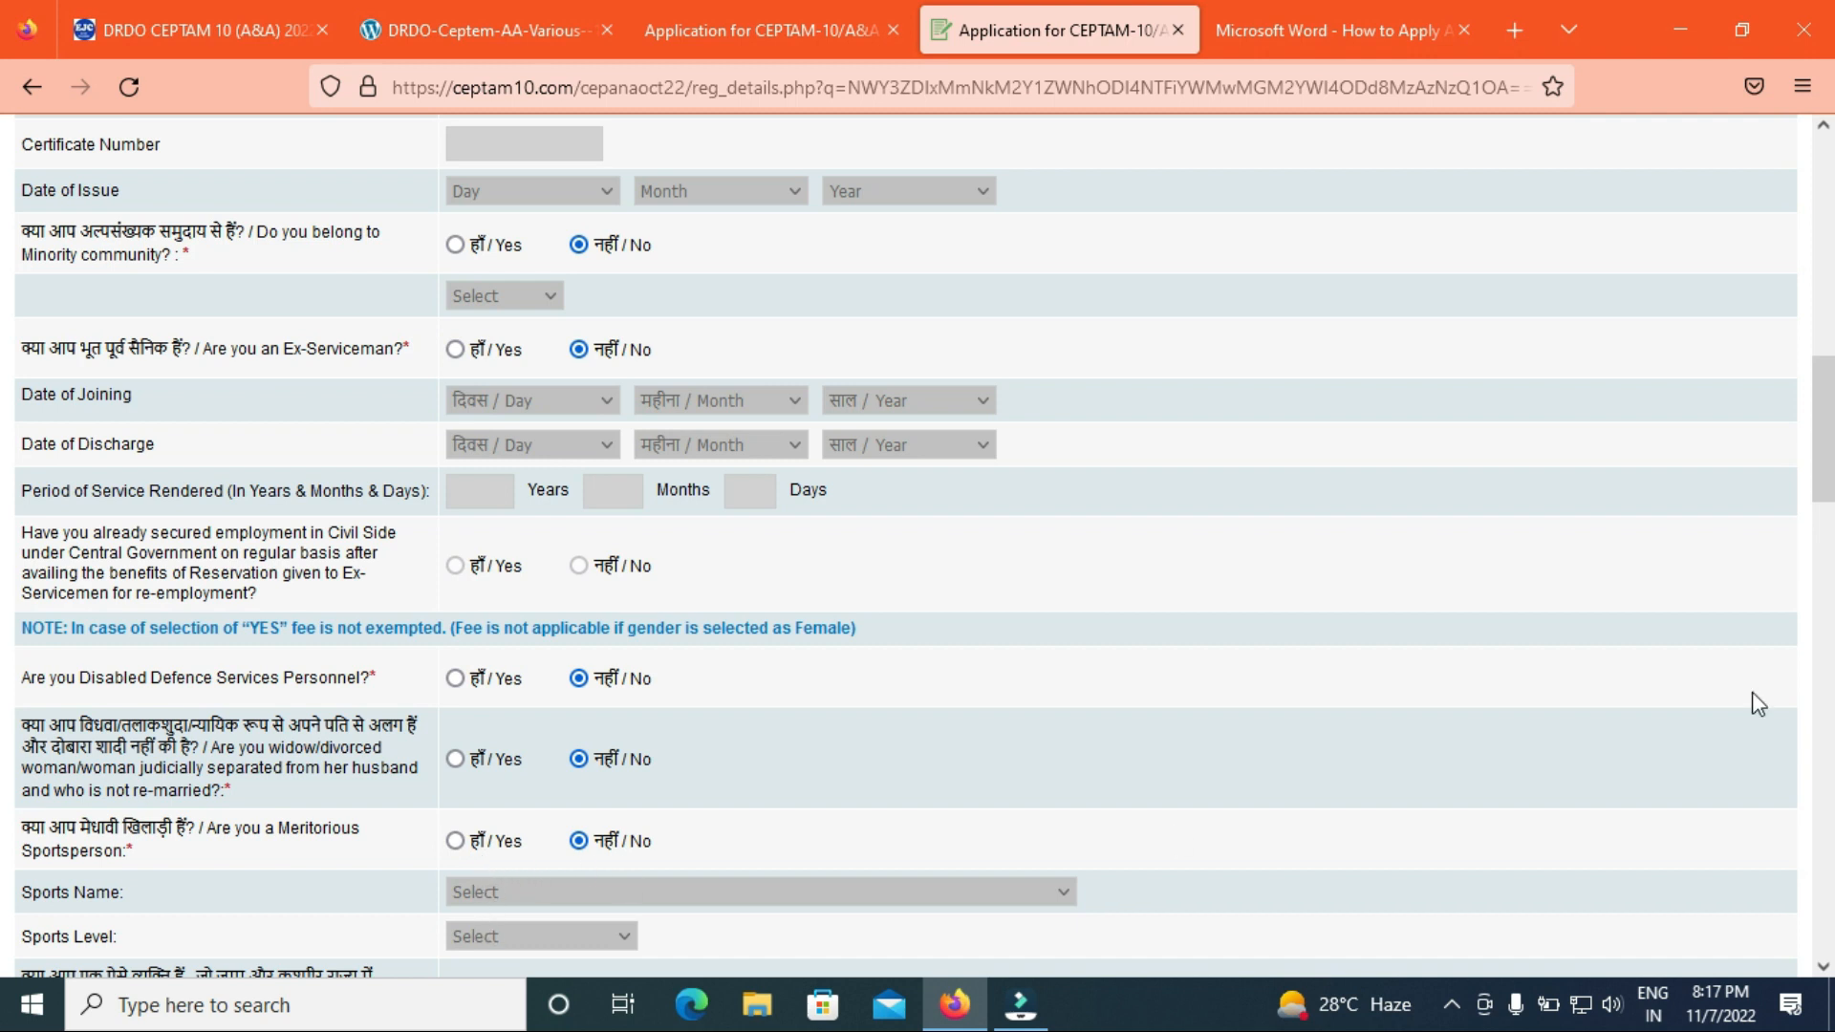
scroll(5, 473, down, 3)
scroll(5, 497, down, 3)
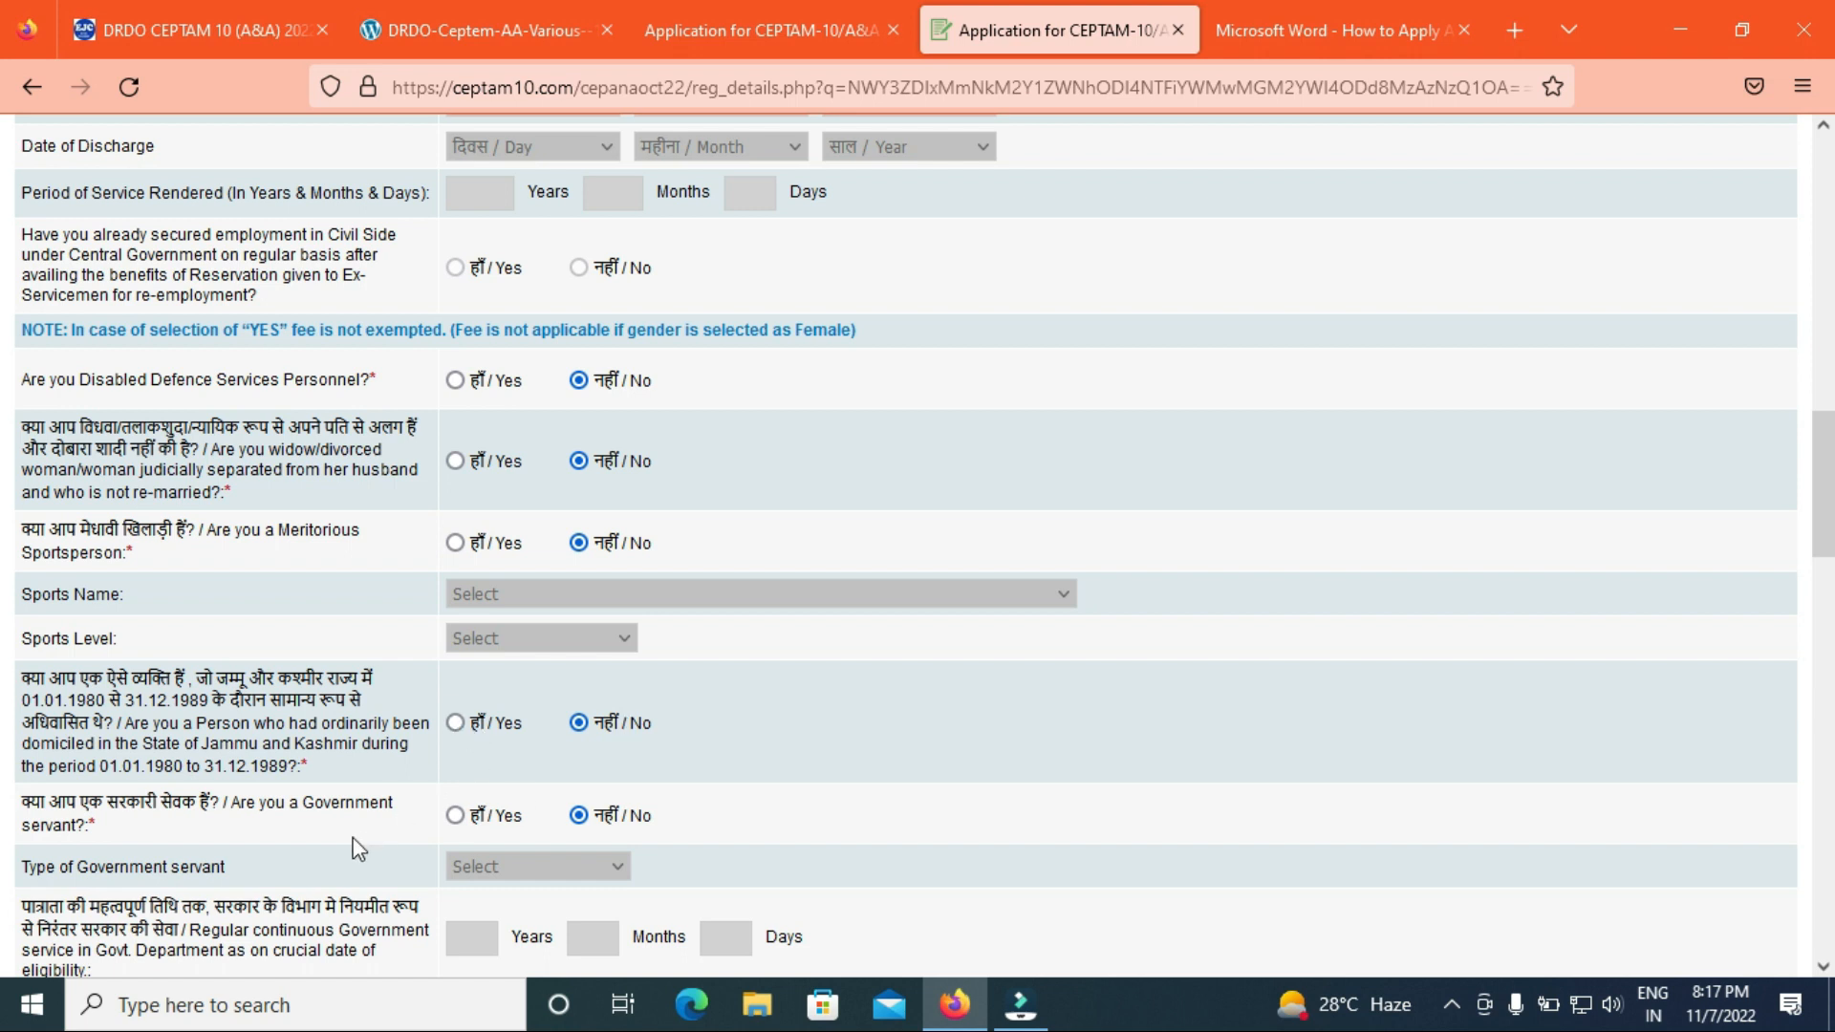
click(456, 816)
click(488, 866)
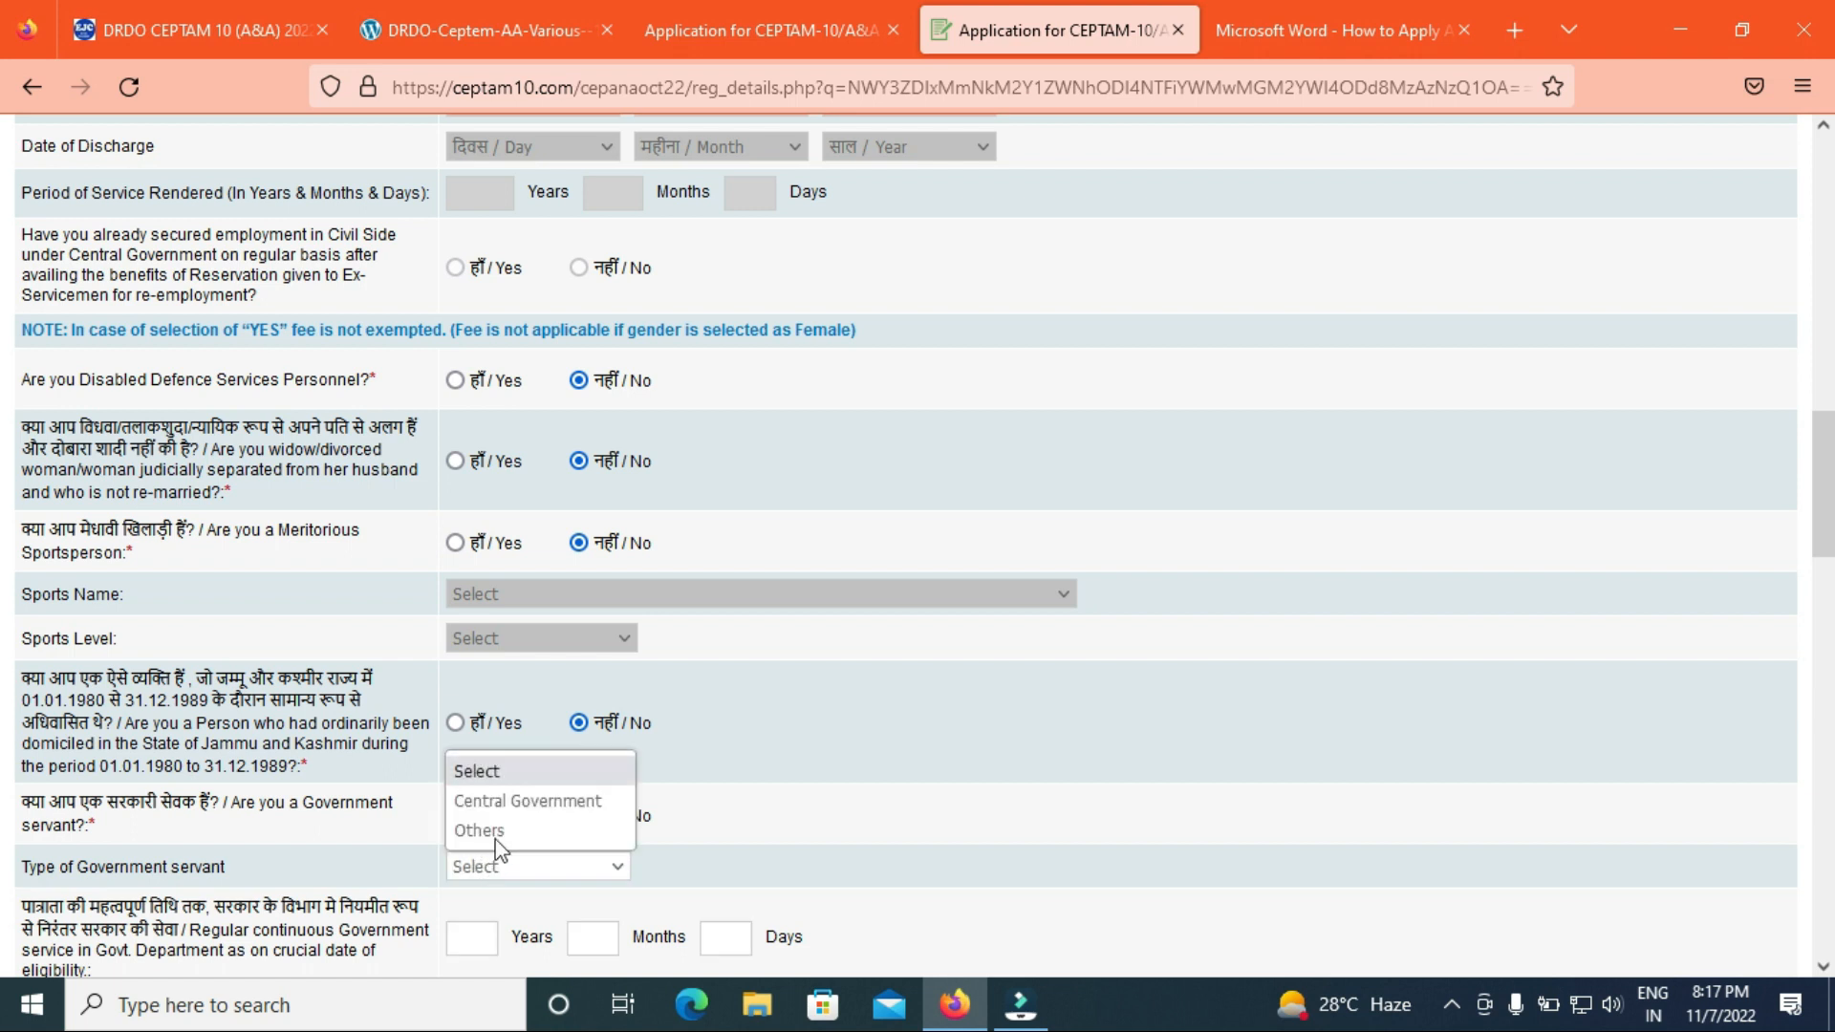
click(408, 841)
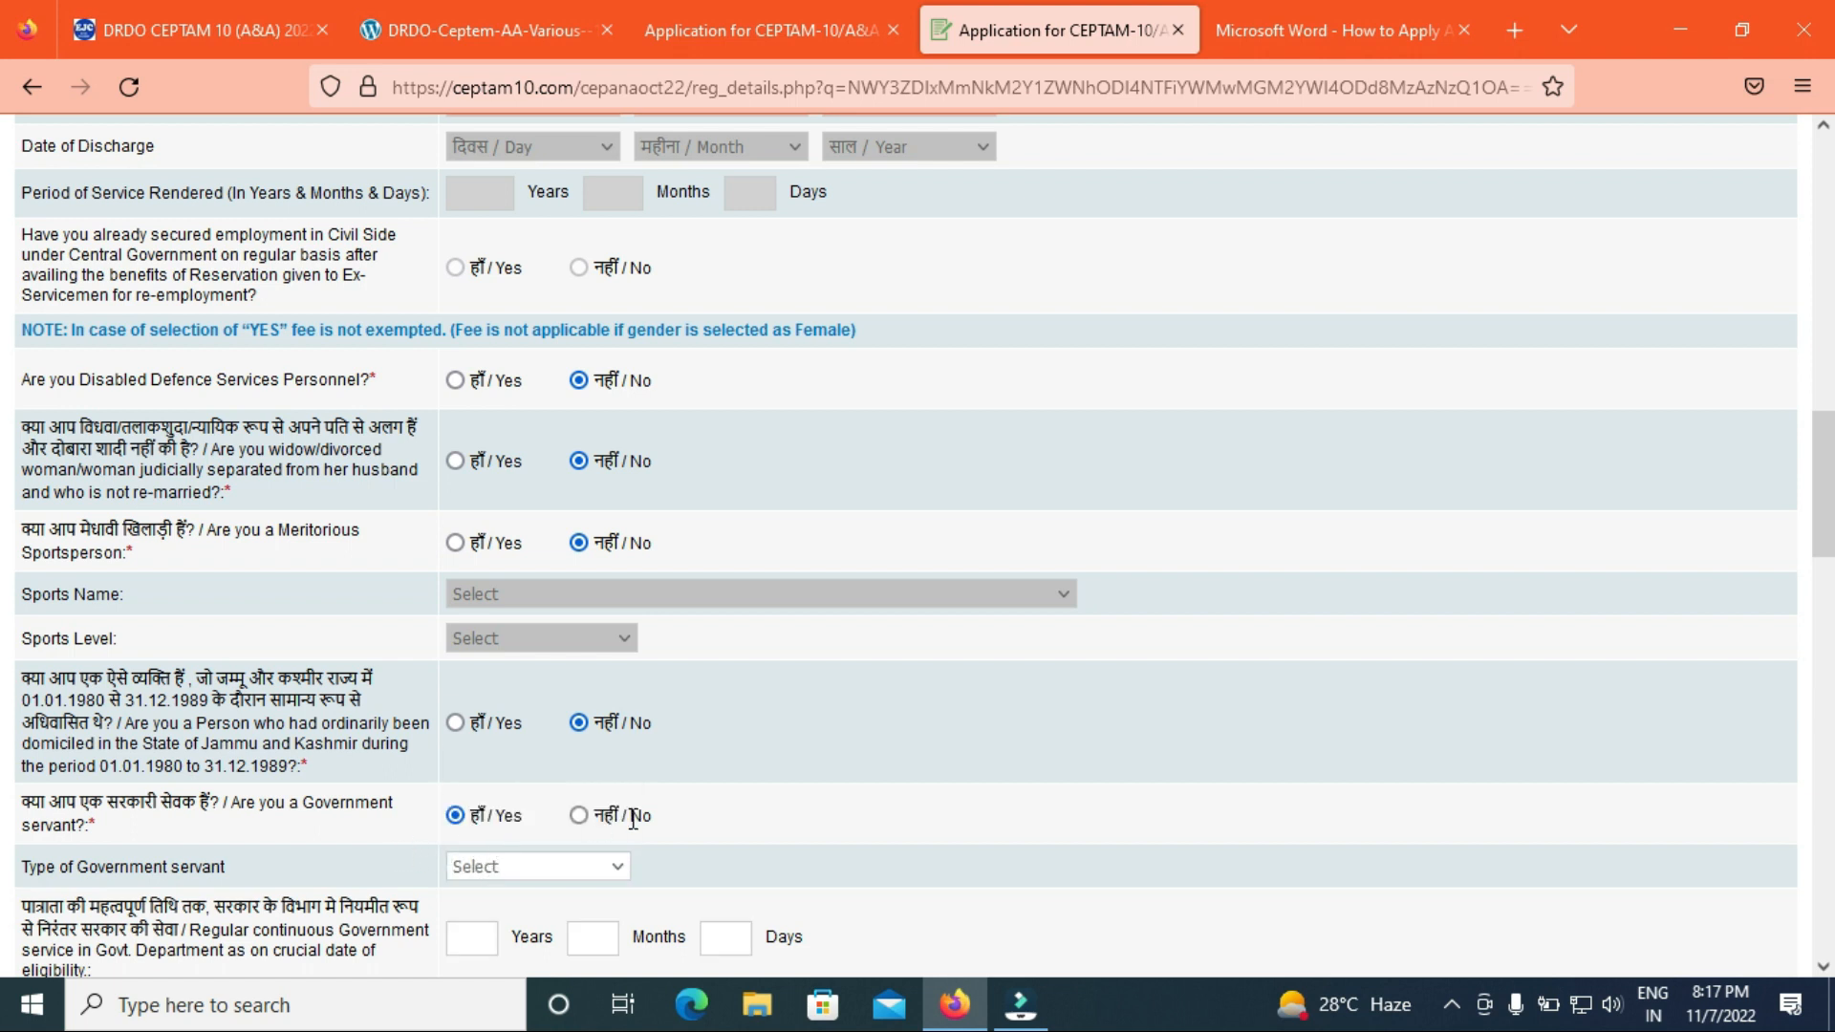
click(578, 815)
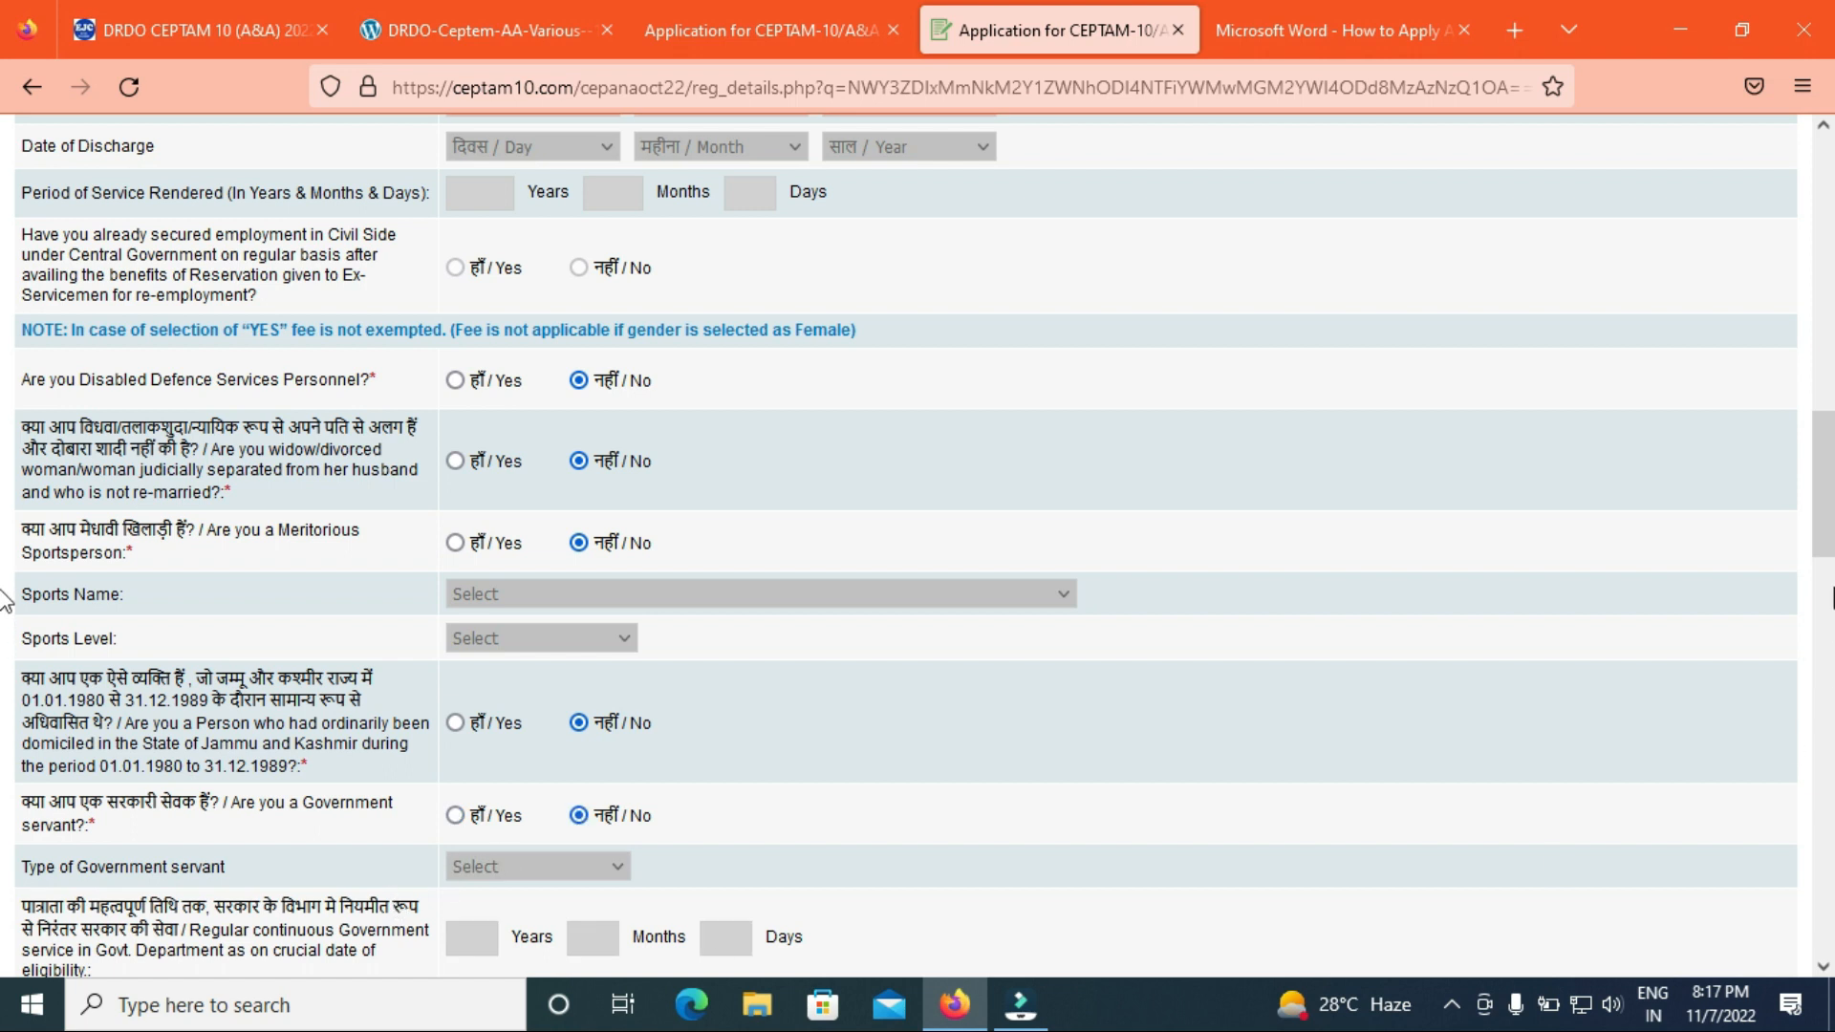
- Try the other photo-bearing ID card option as identity proof, then reselect PAN and fill in the PAN number
scroll(602, 822, down, 2)
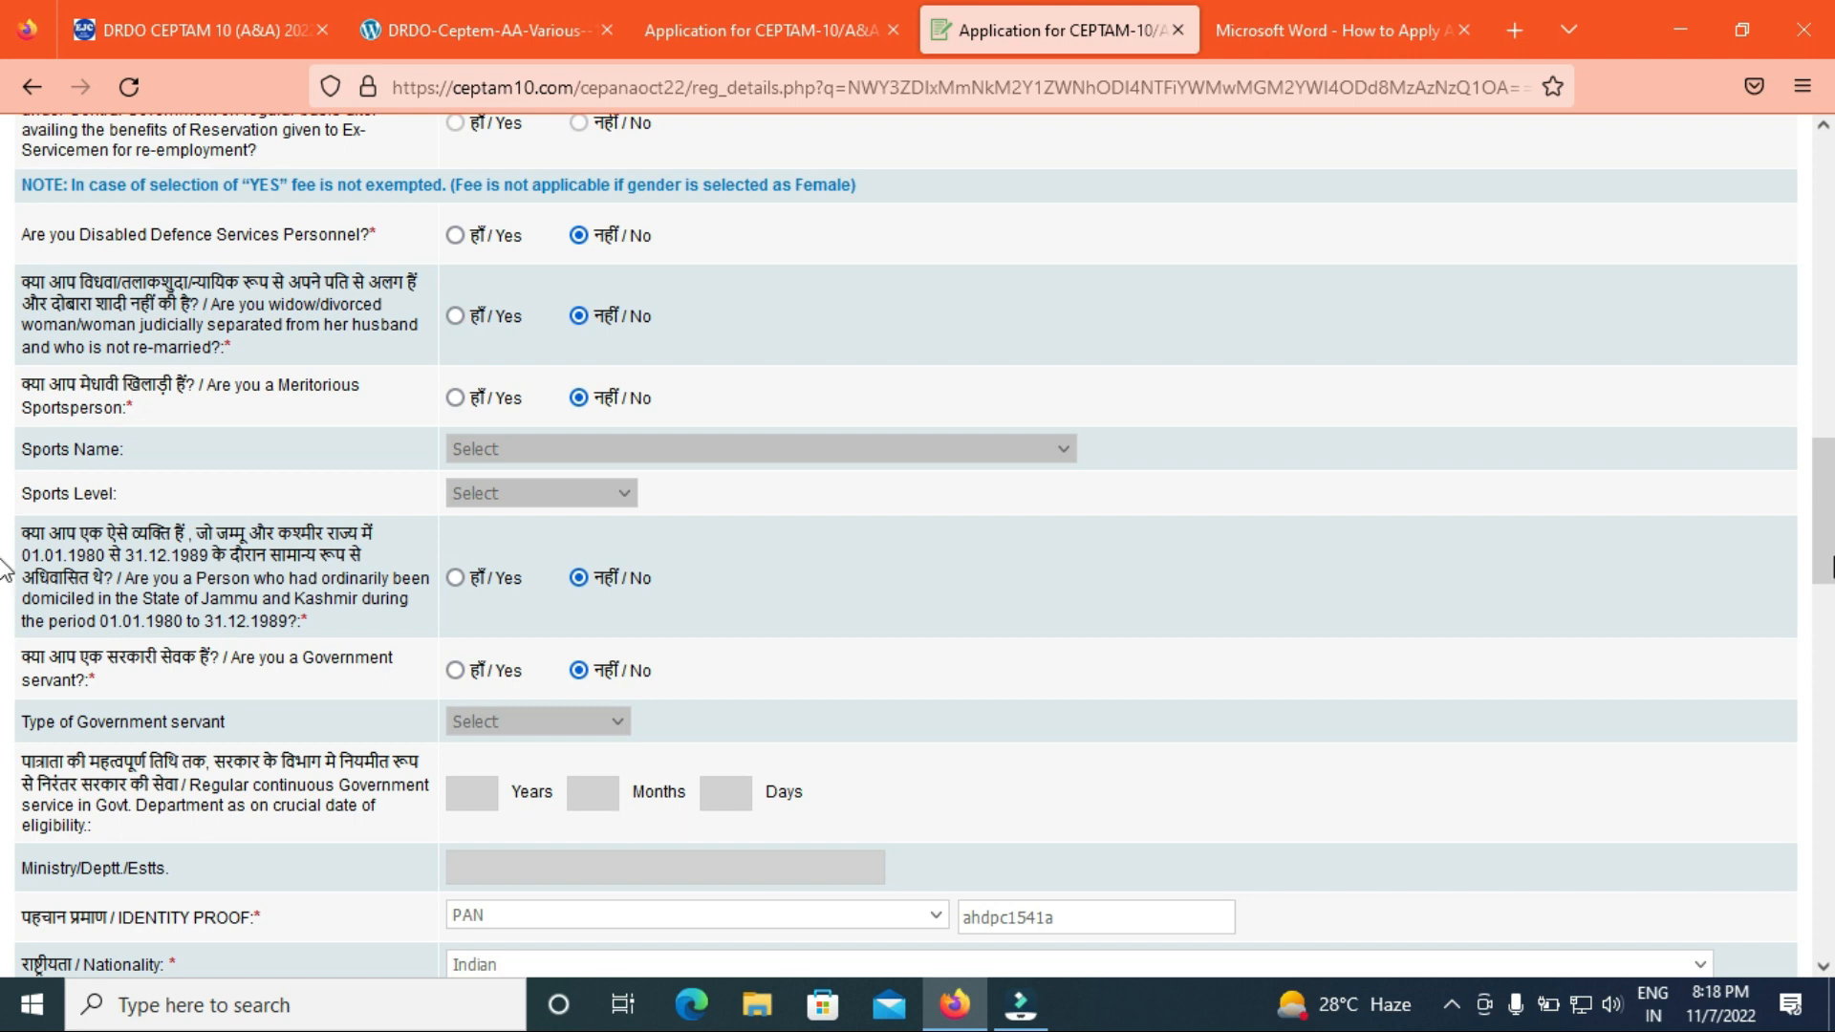
scroll(5, 579, down, 3)
scroll(5, 579, down, 2)
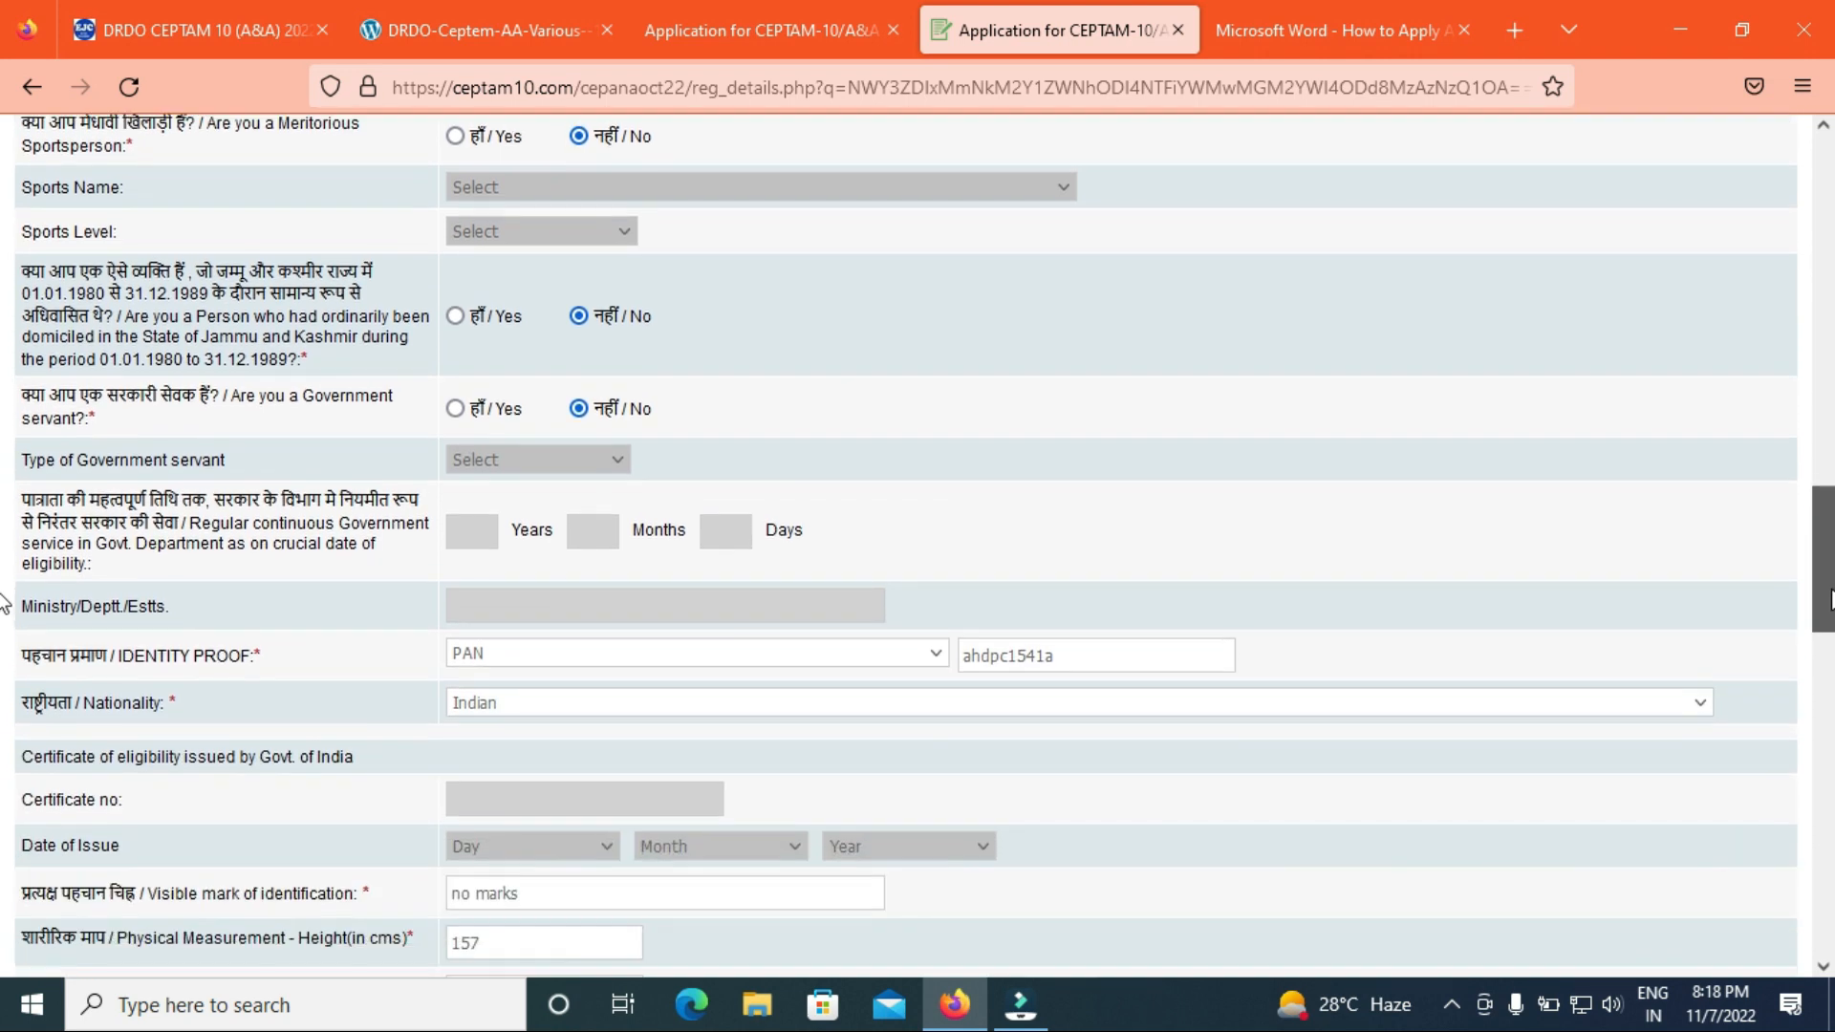
click(658, 667)
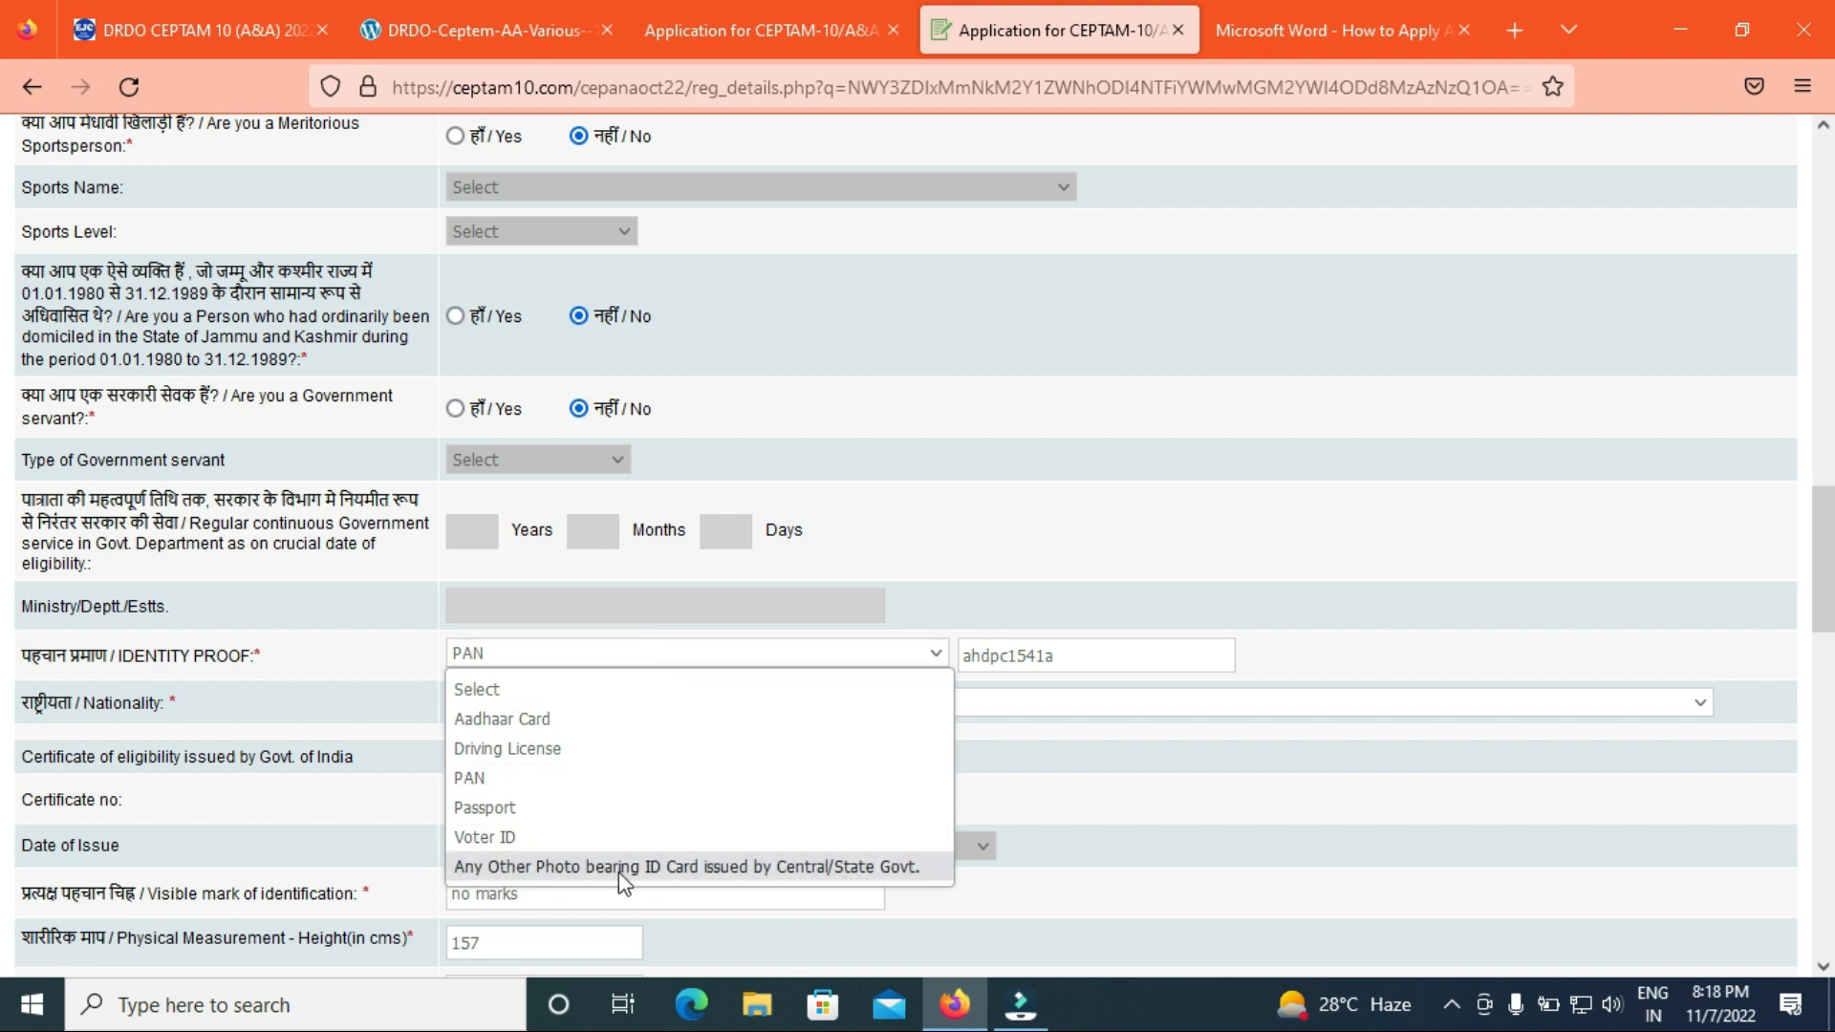
click(617, 868)
click(669, 667)
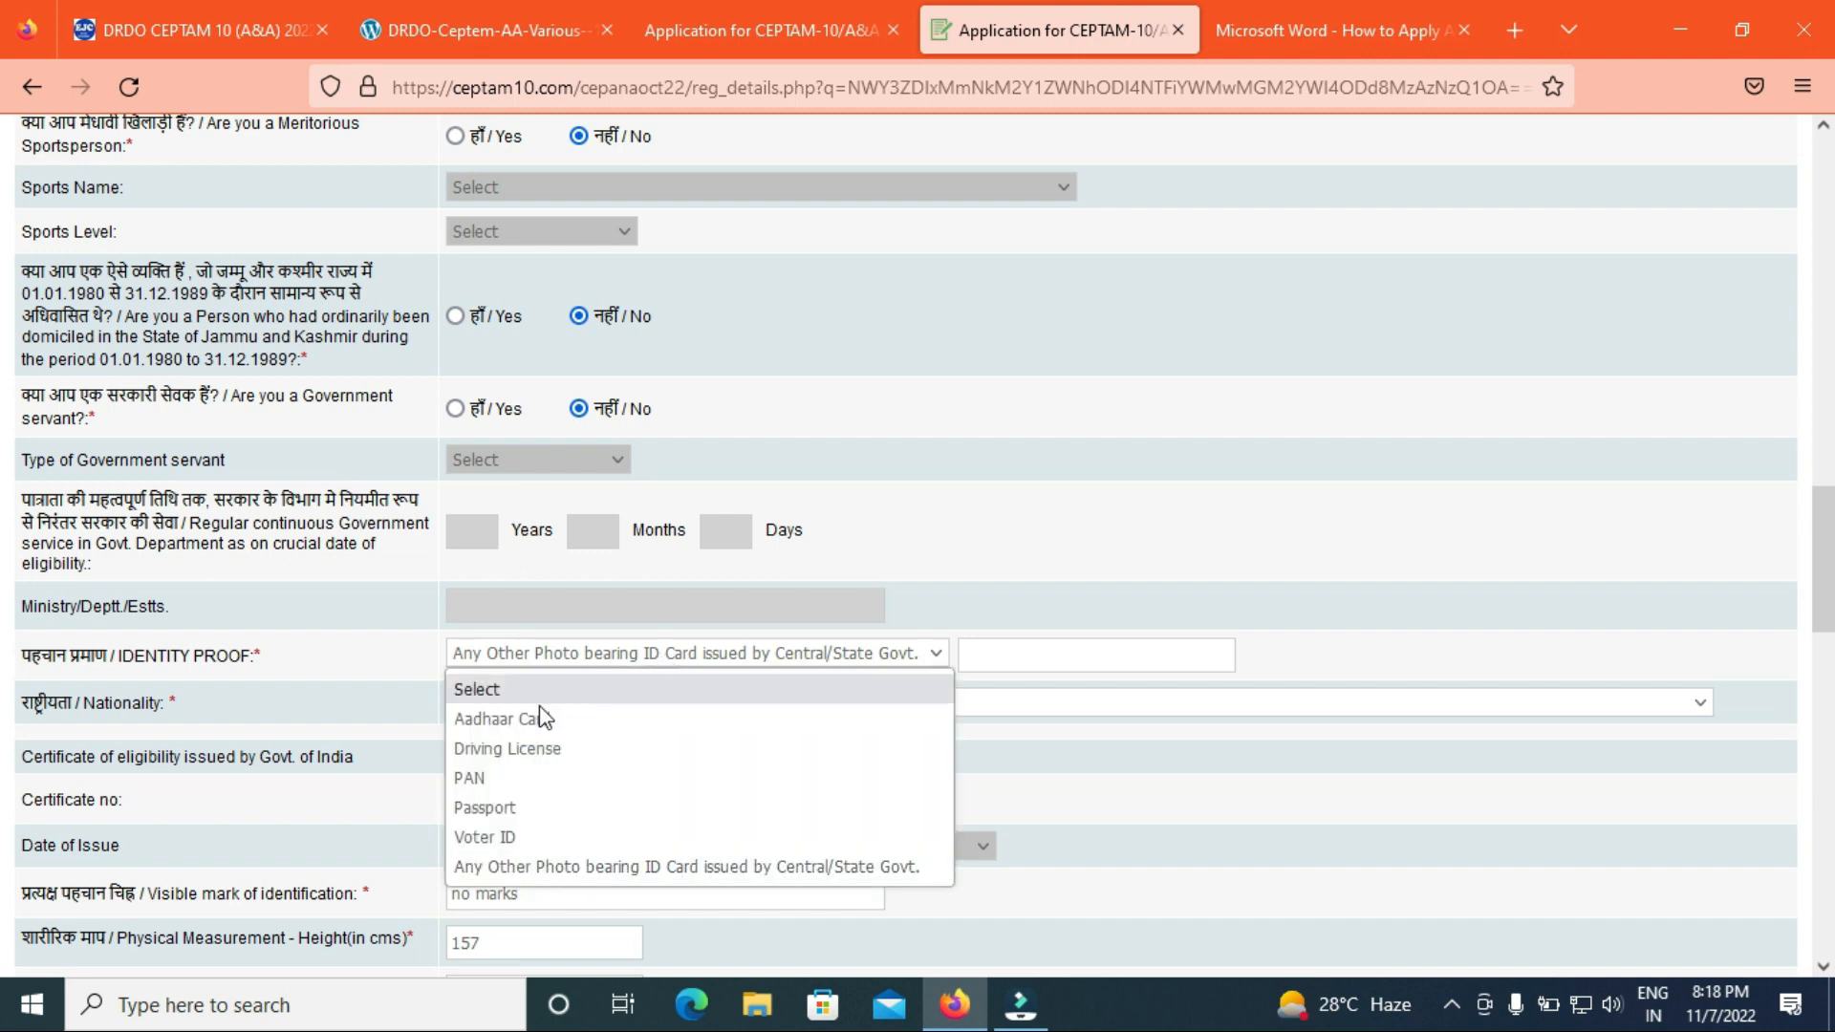
click(489, 780)
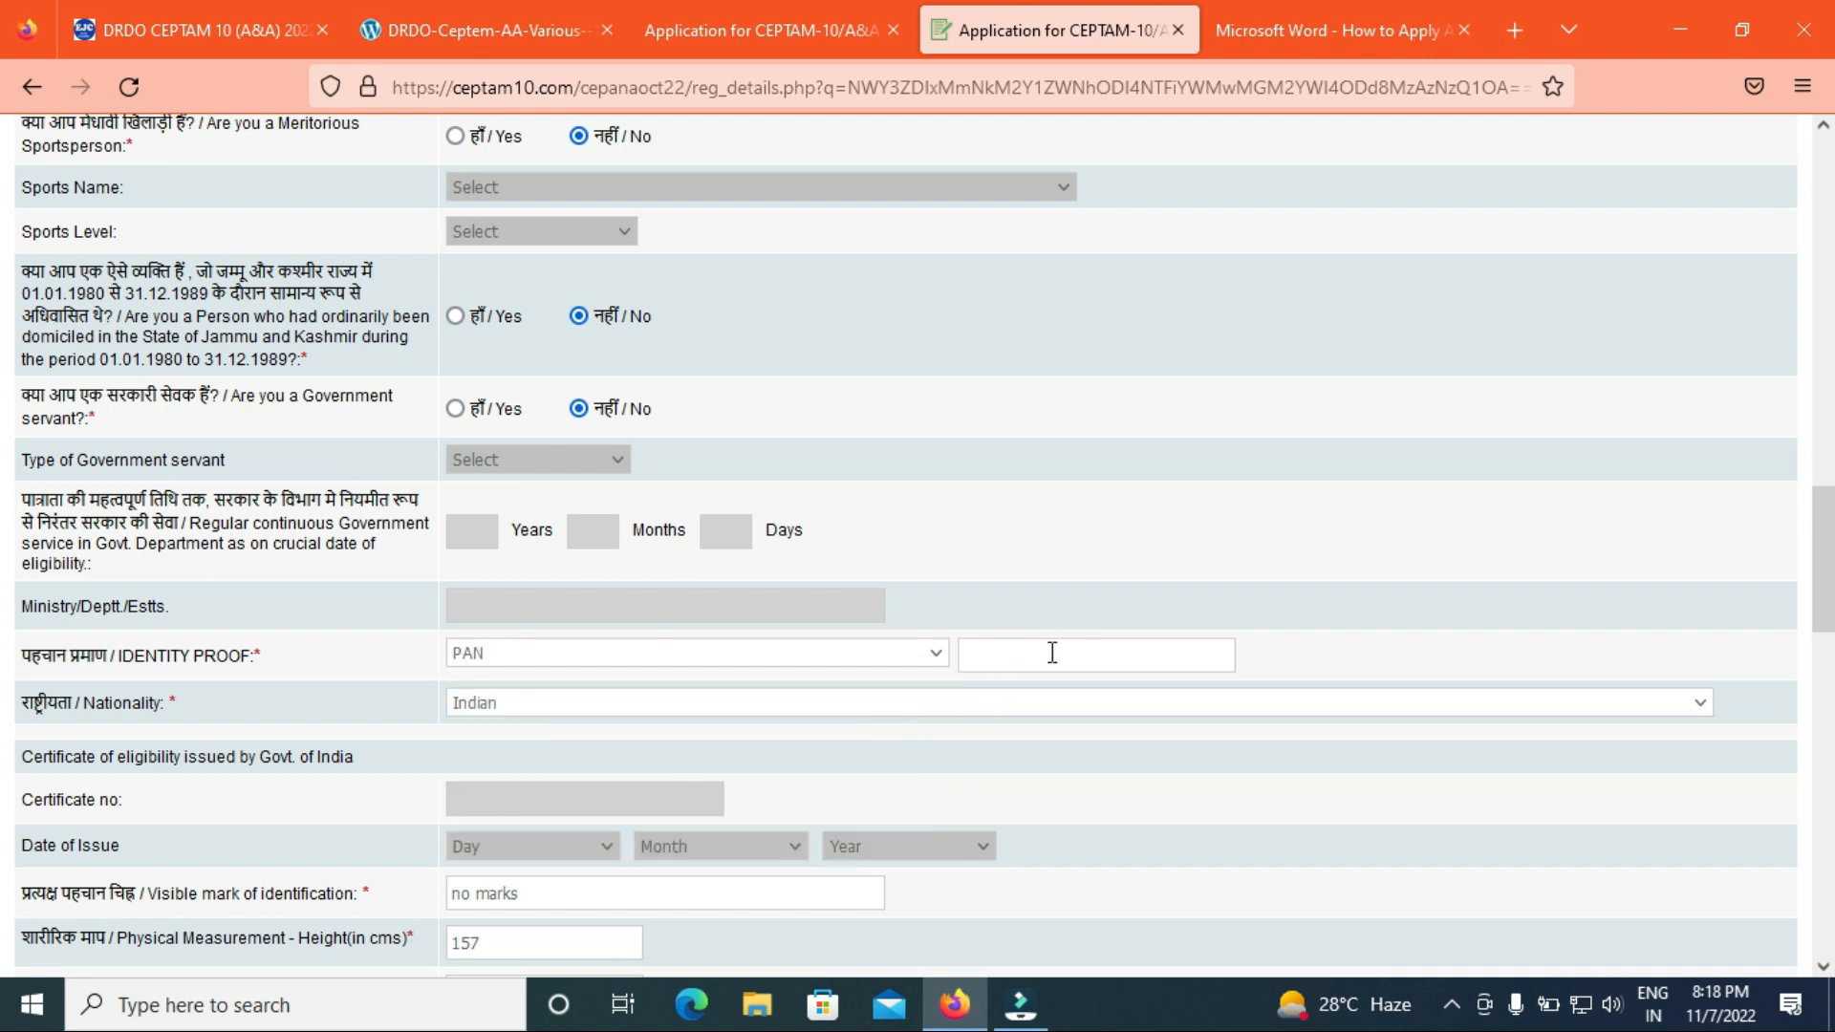
click(1046, 661)
- Choose Indian as the nationality and HYDERABAD as the first choice of examination city
click(637, 714)
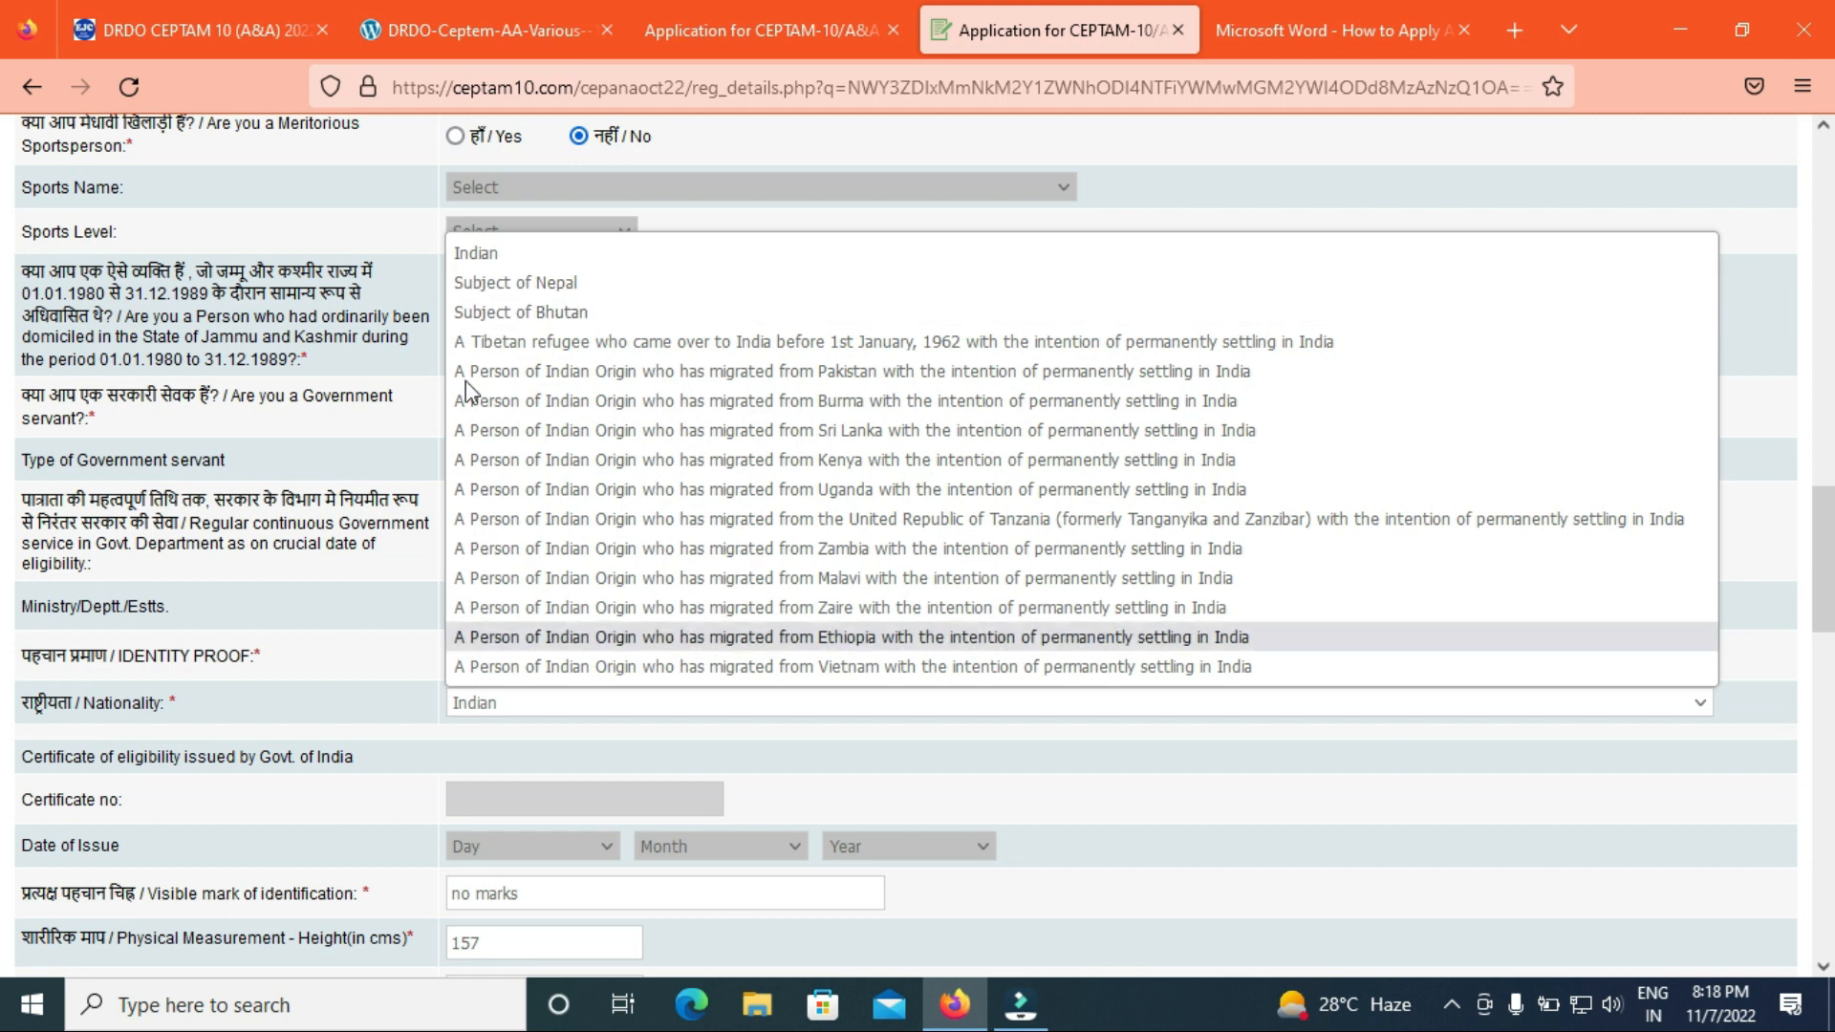
click(499, 256)
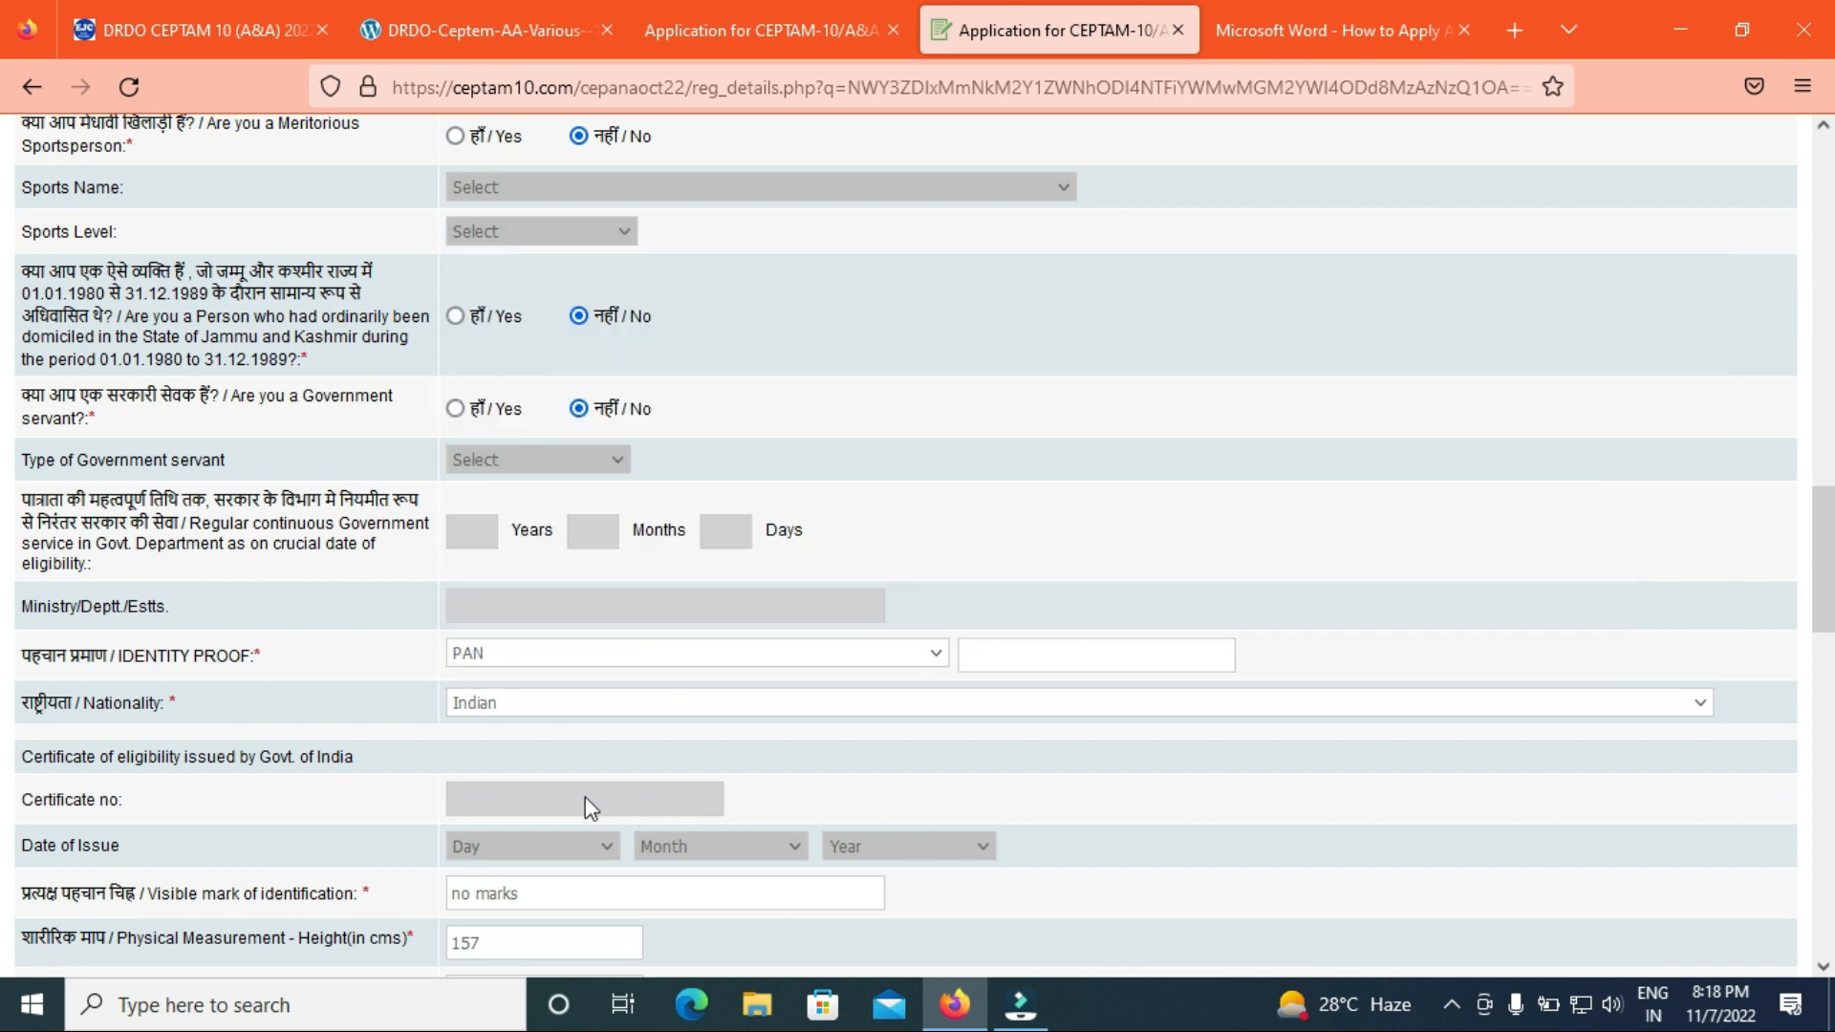
scroll(585, 799, down, 2)
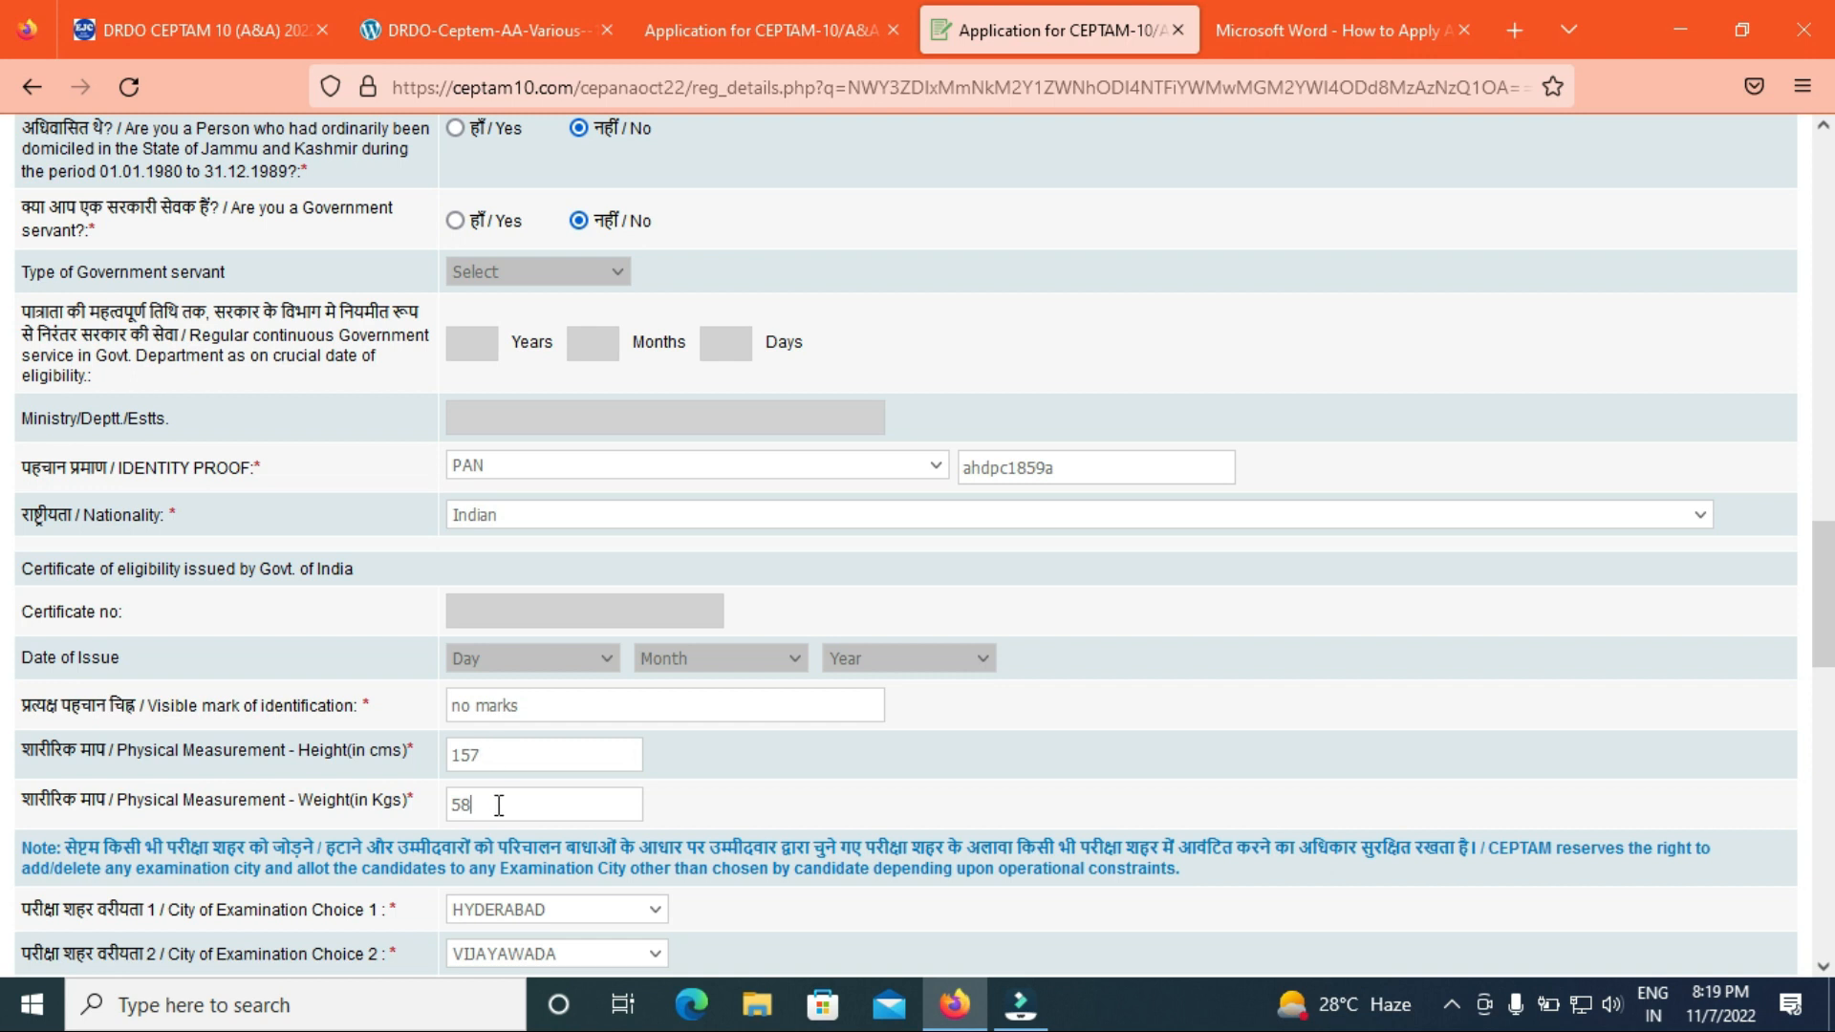
scroll(1826, 643, down, 3)
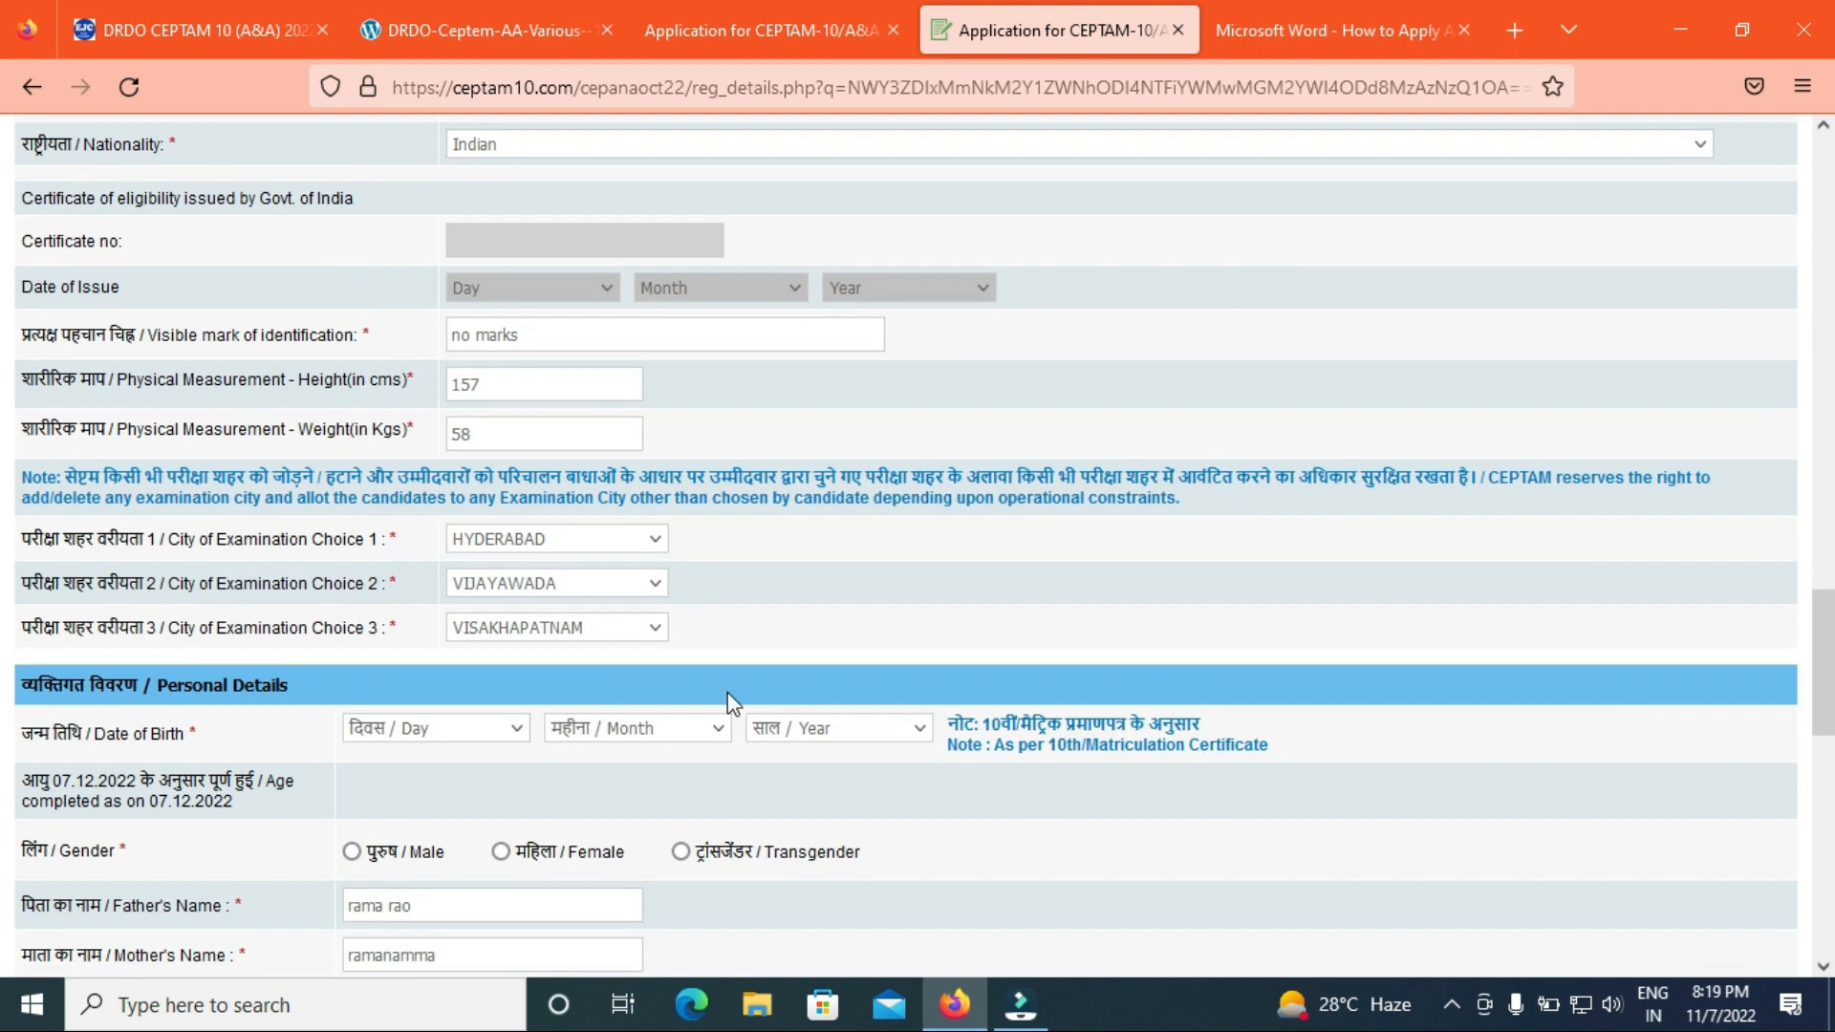
click(547, 539)
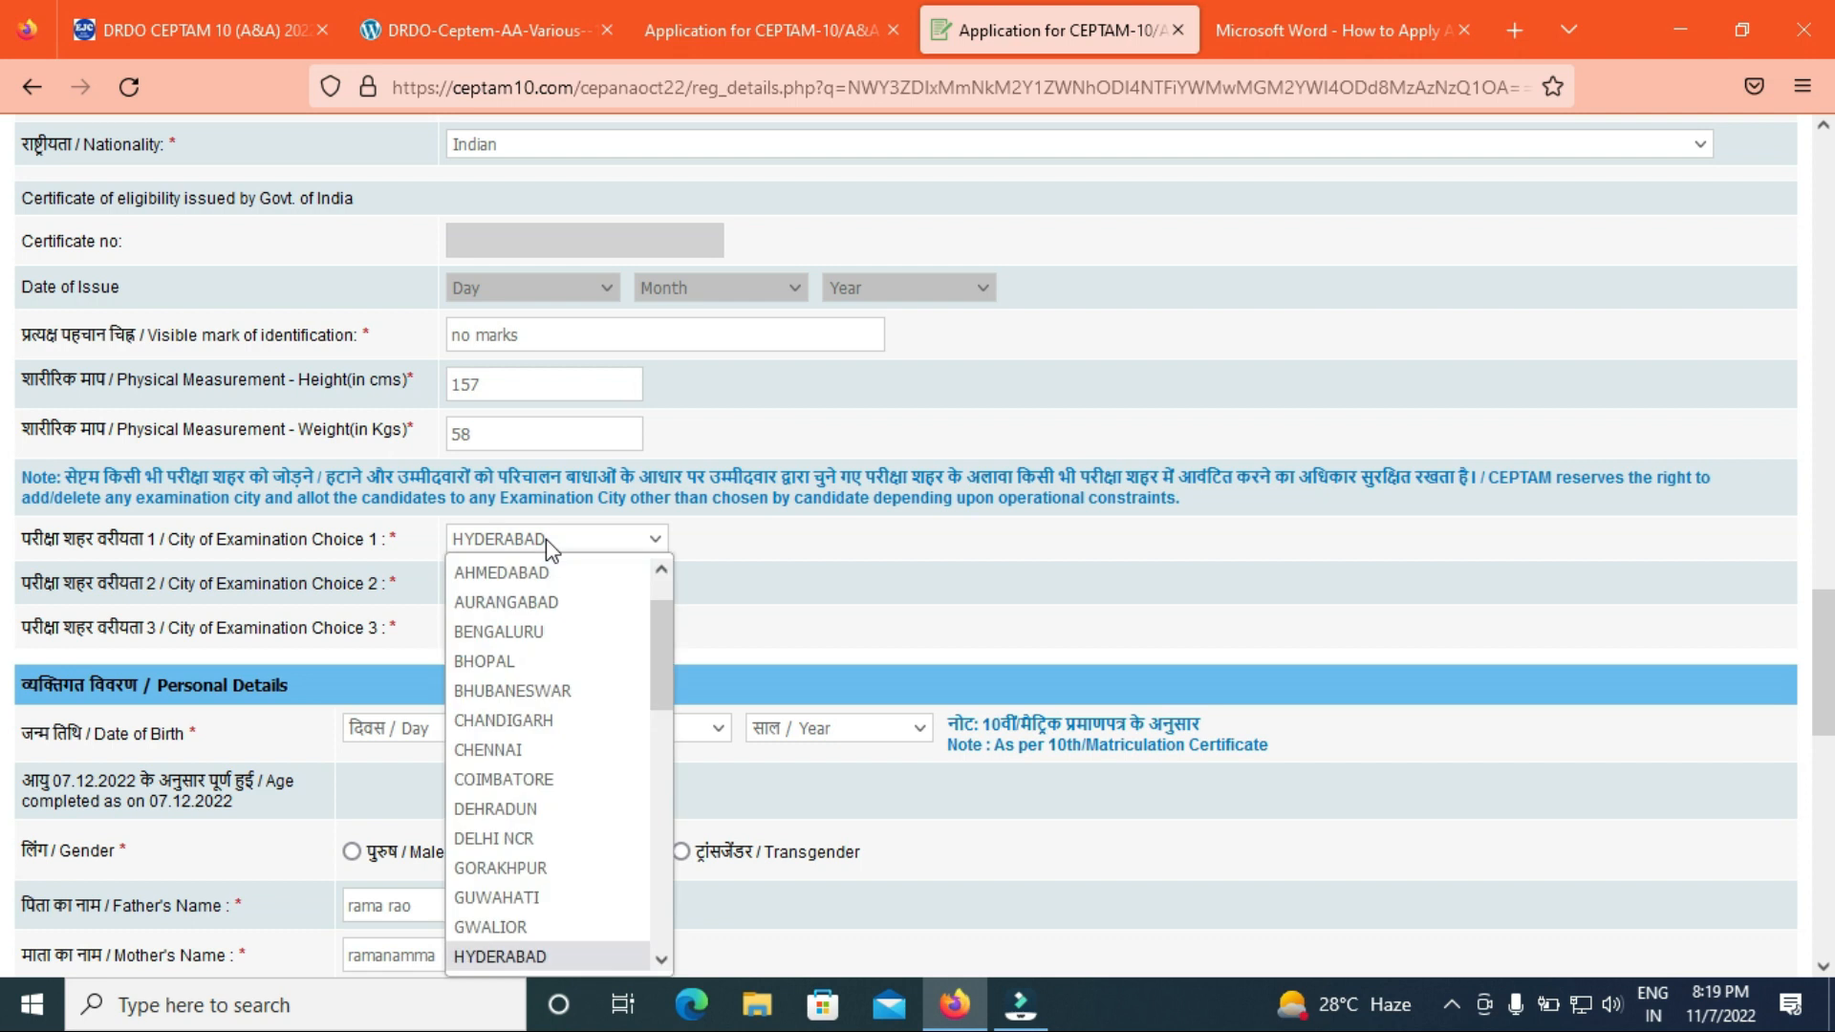
click(529, 957)
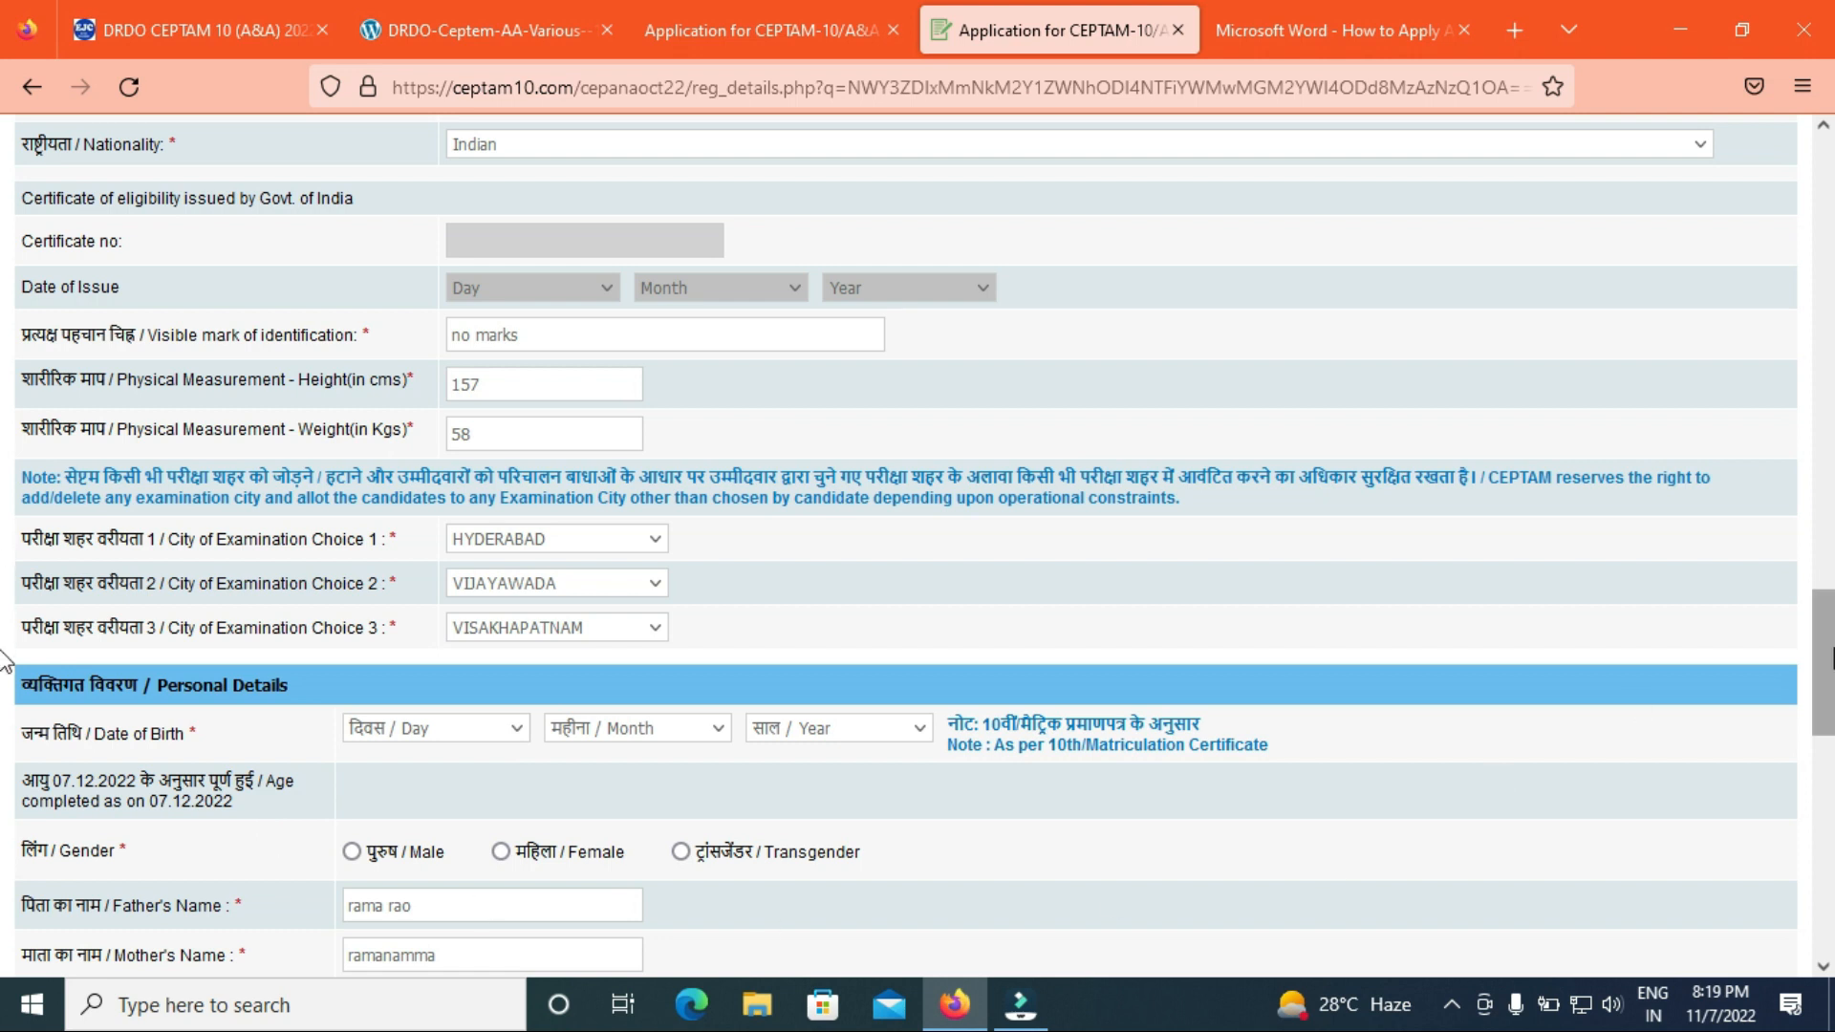
- Set the gender to Male and answer Yes to the consent for publishing the score and rank
scroll(562, 564, down, 3)
click(352, 562)
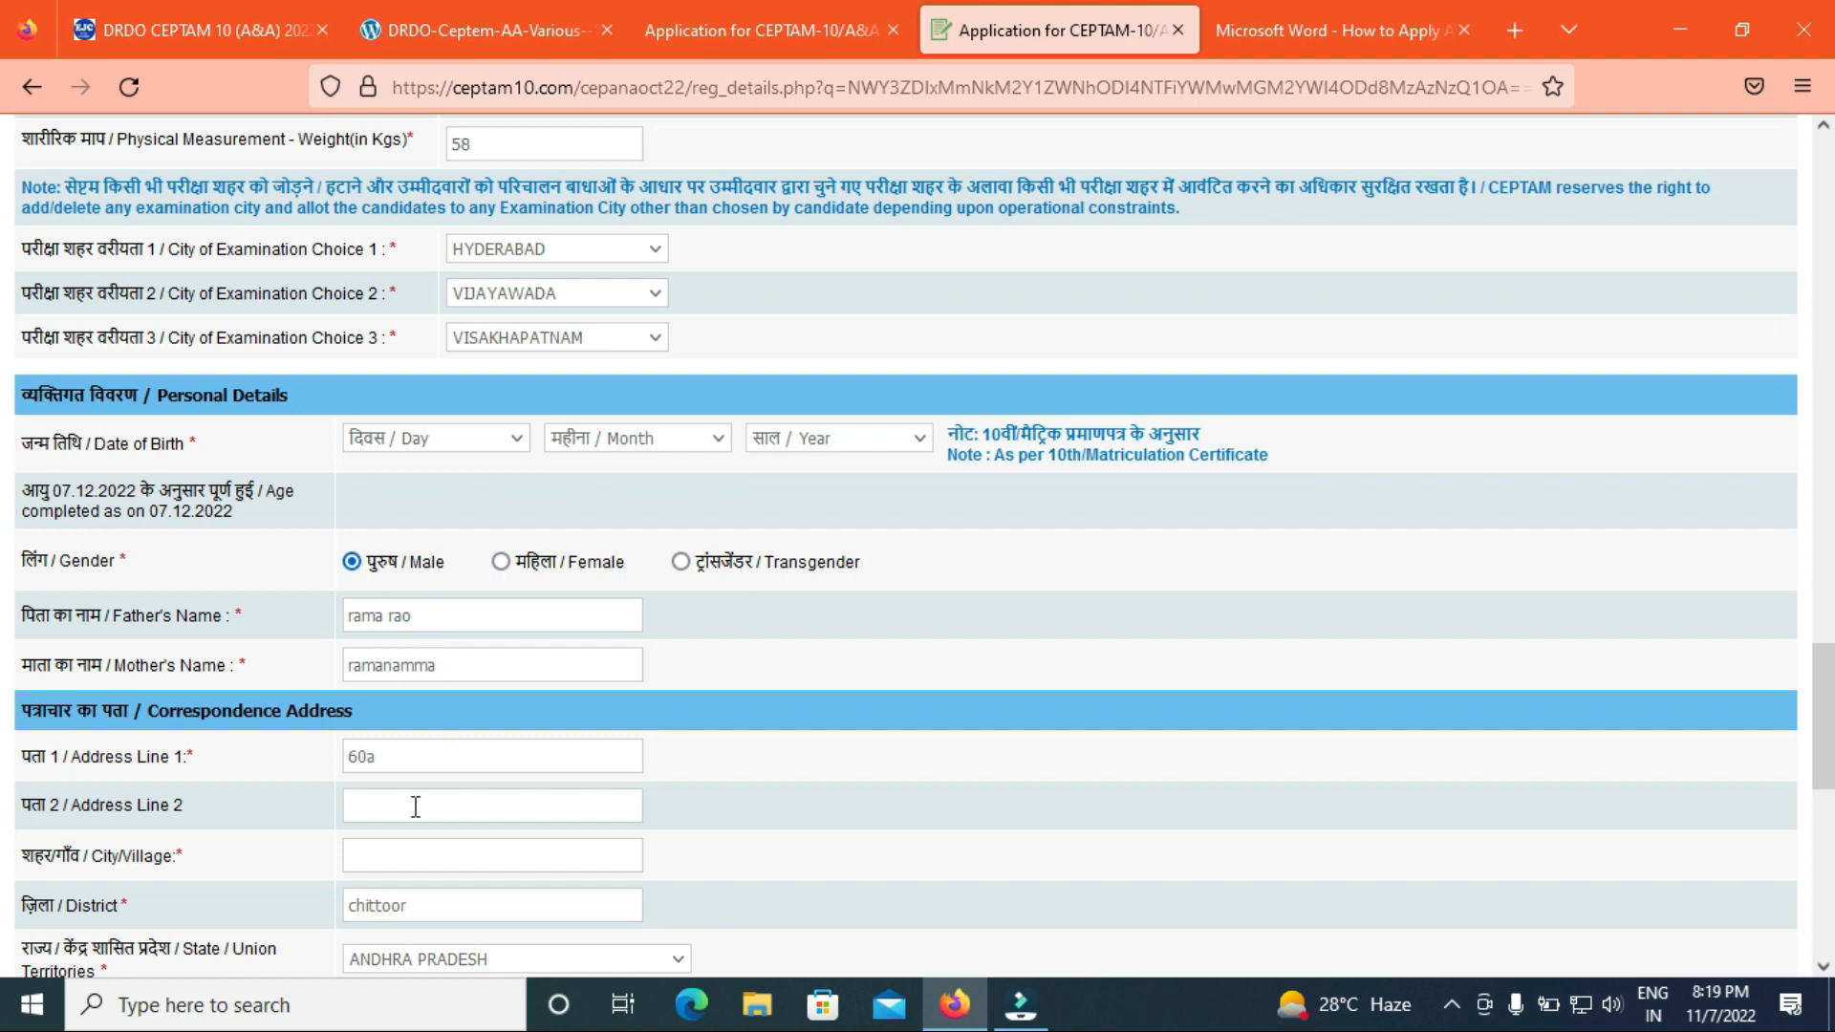
scroll(1778, 755, down, 3)
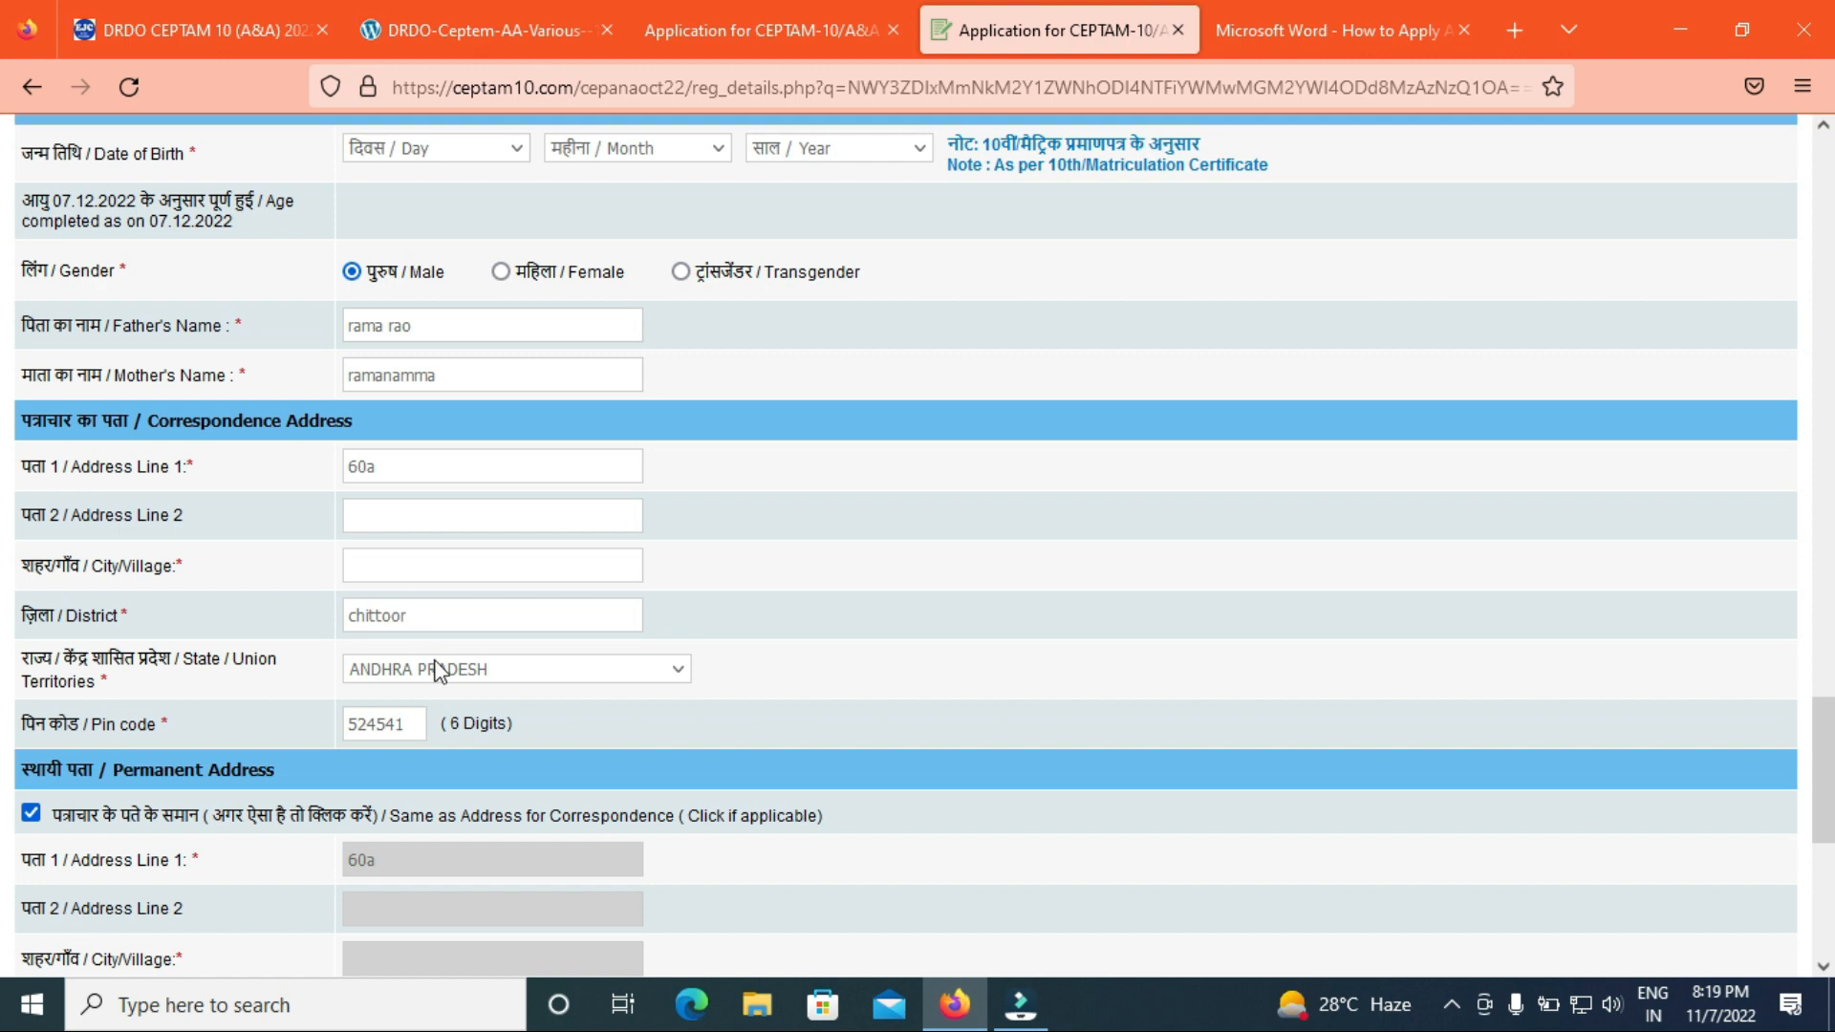
scroll(106, 482, down, 5)
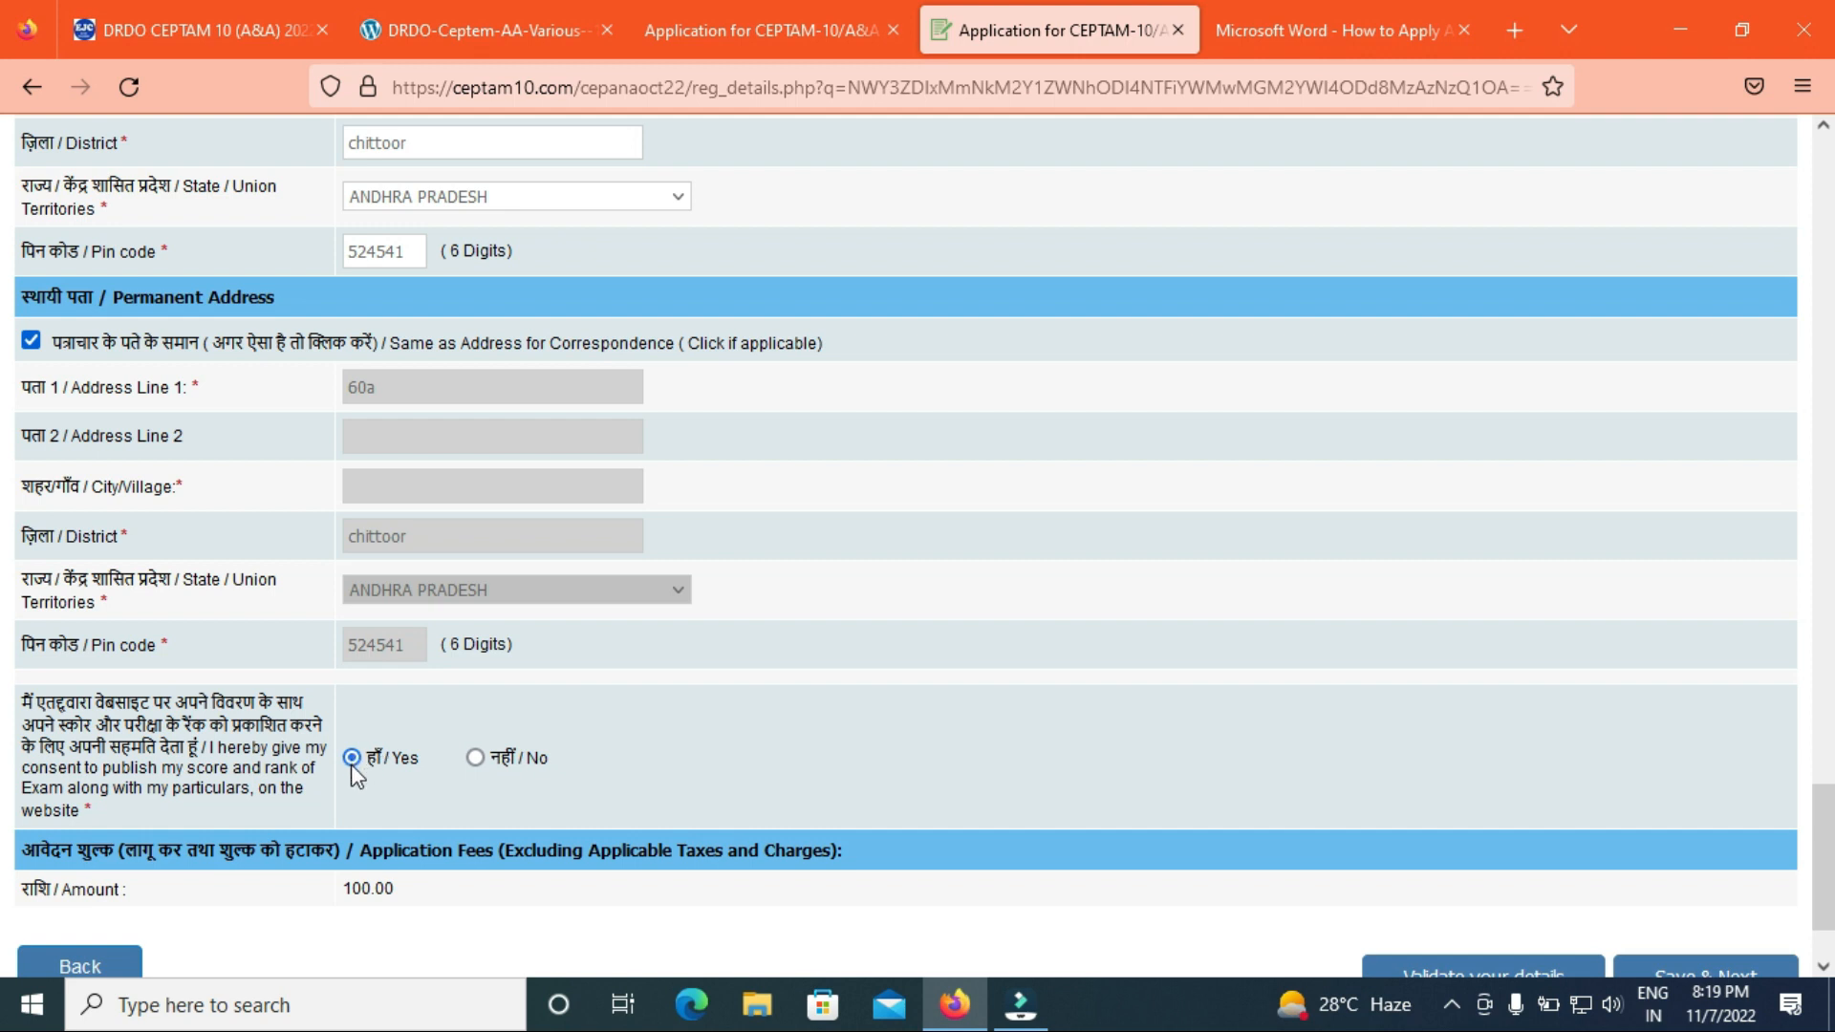
scroll(1162, 857, down, 2)
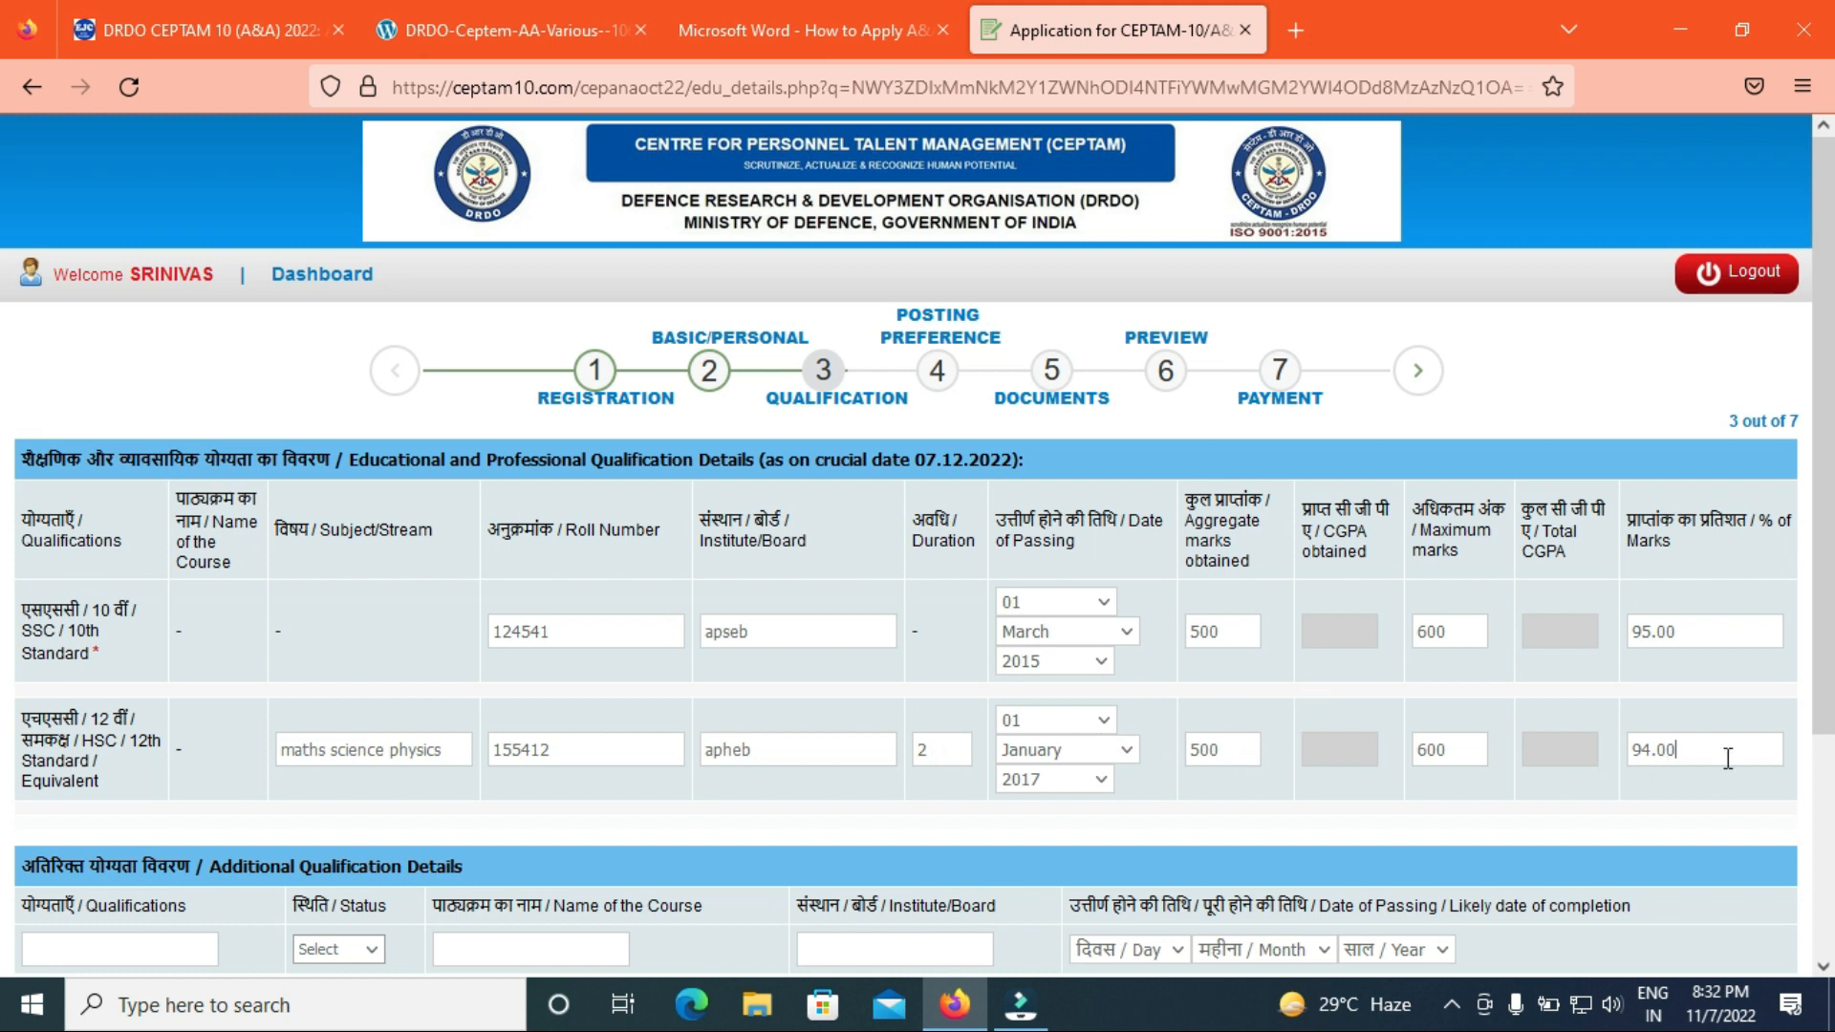
- View the status options for an additional qualification without choosing one
scroll(1720, 762, down, 3)
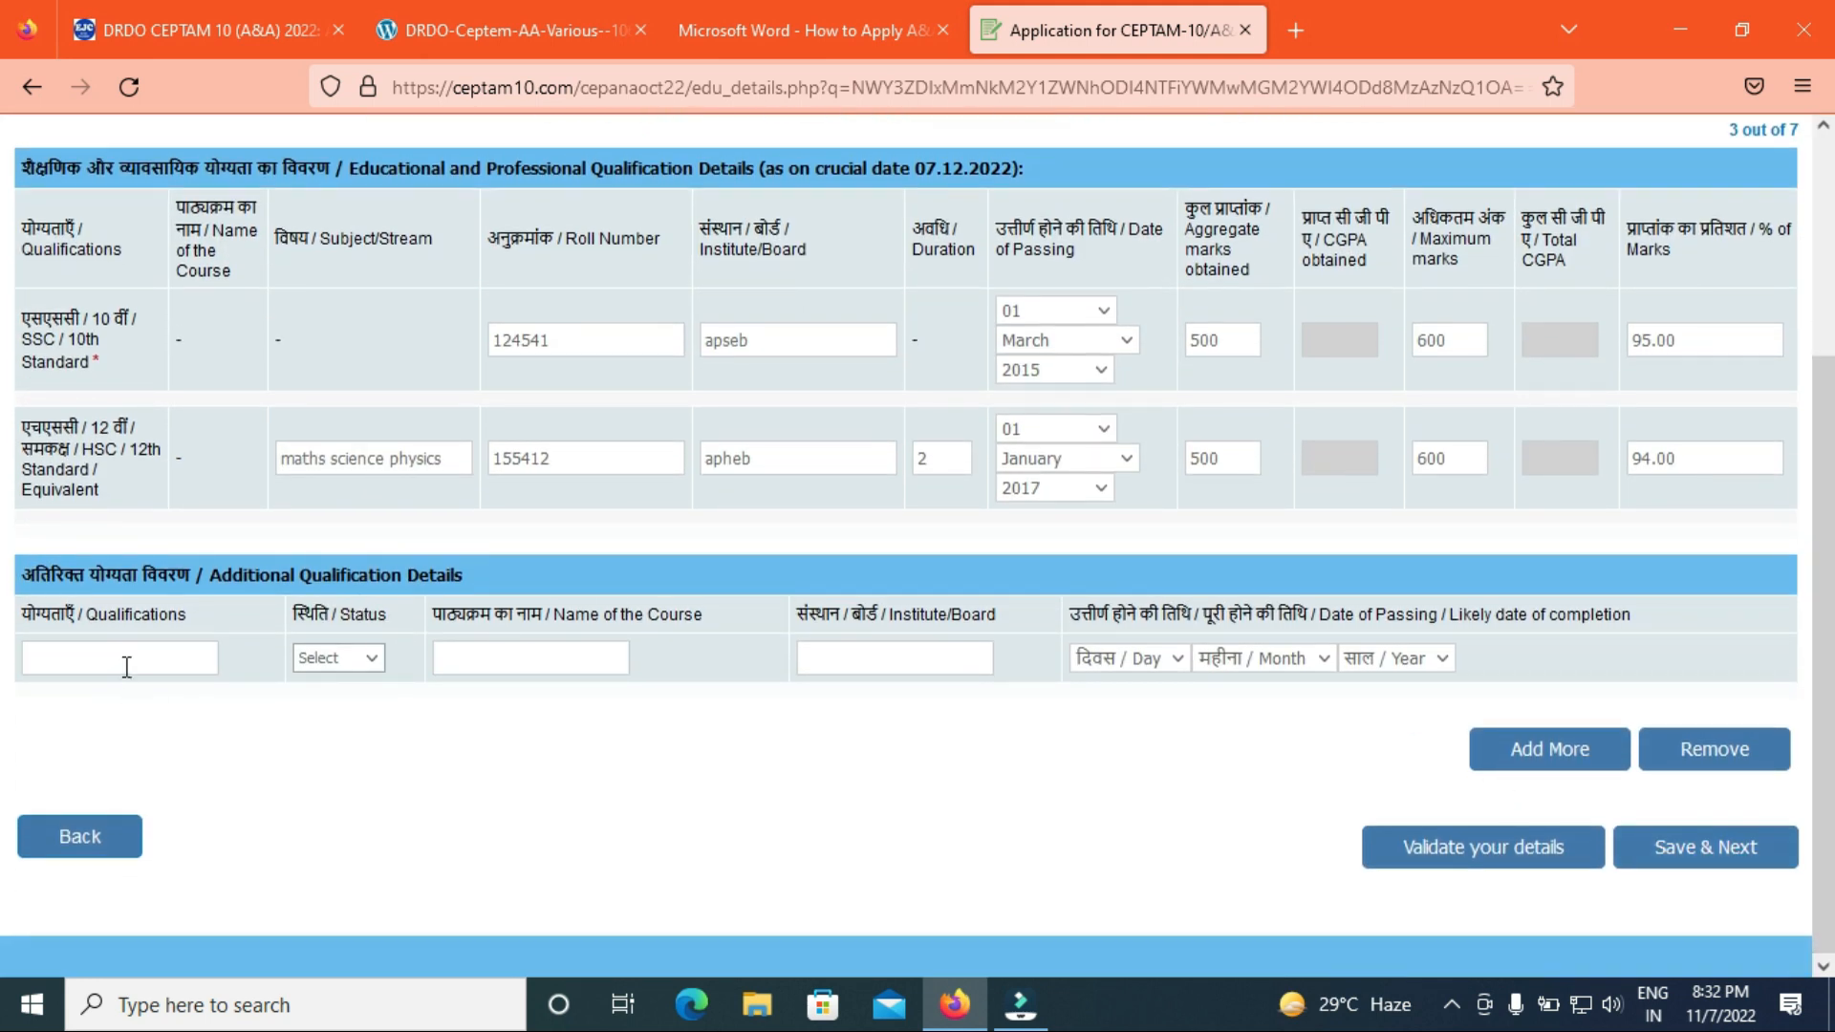
click(368, 657)
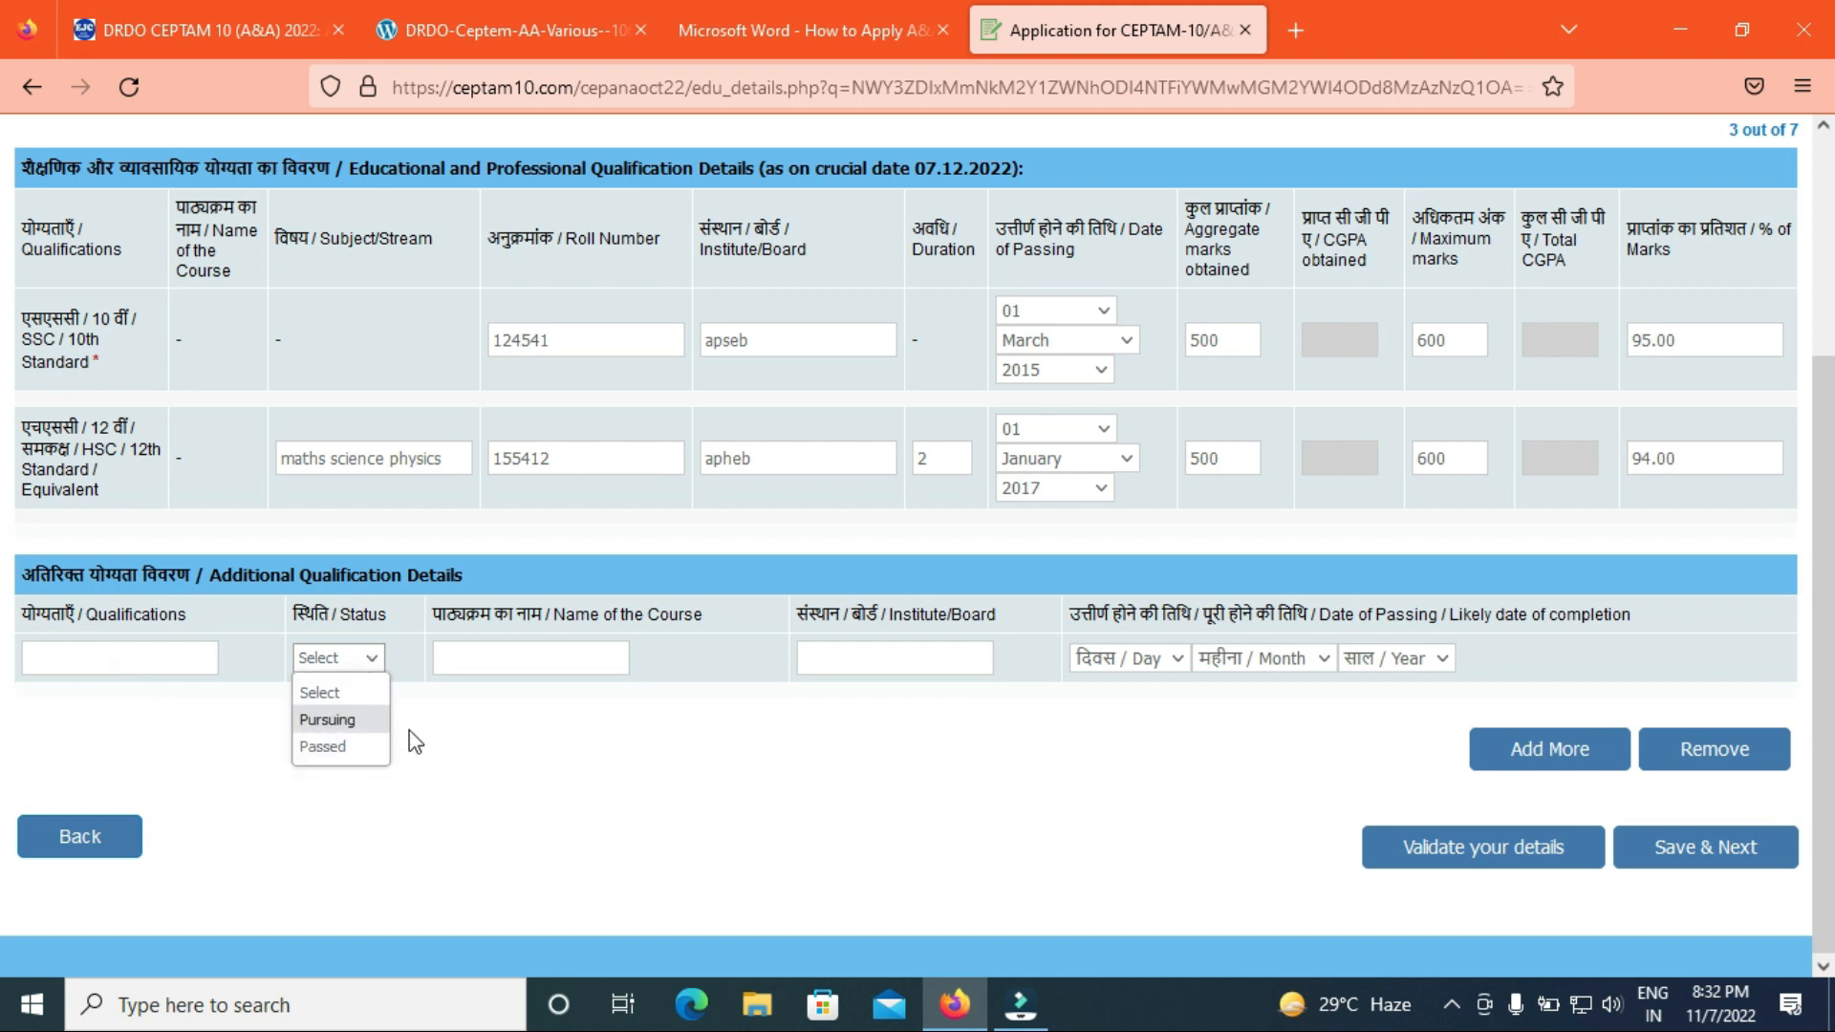
click(519, 727)
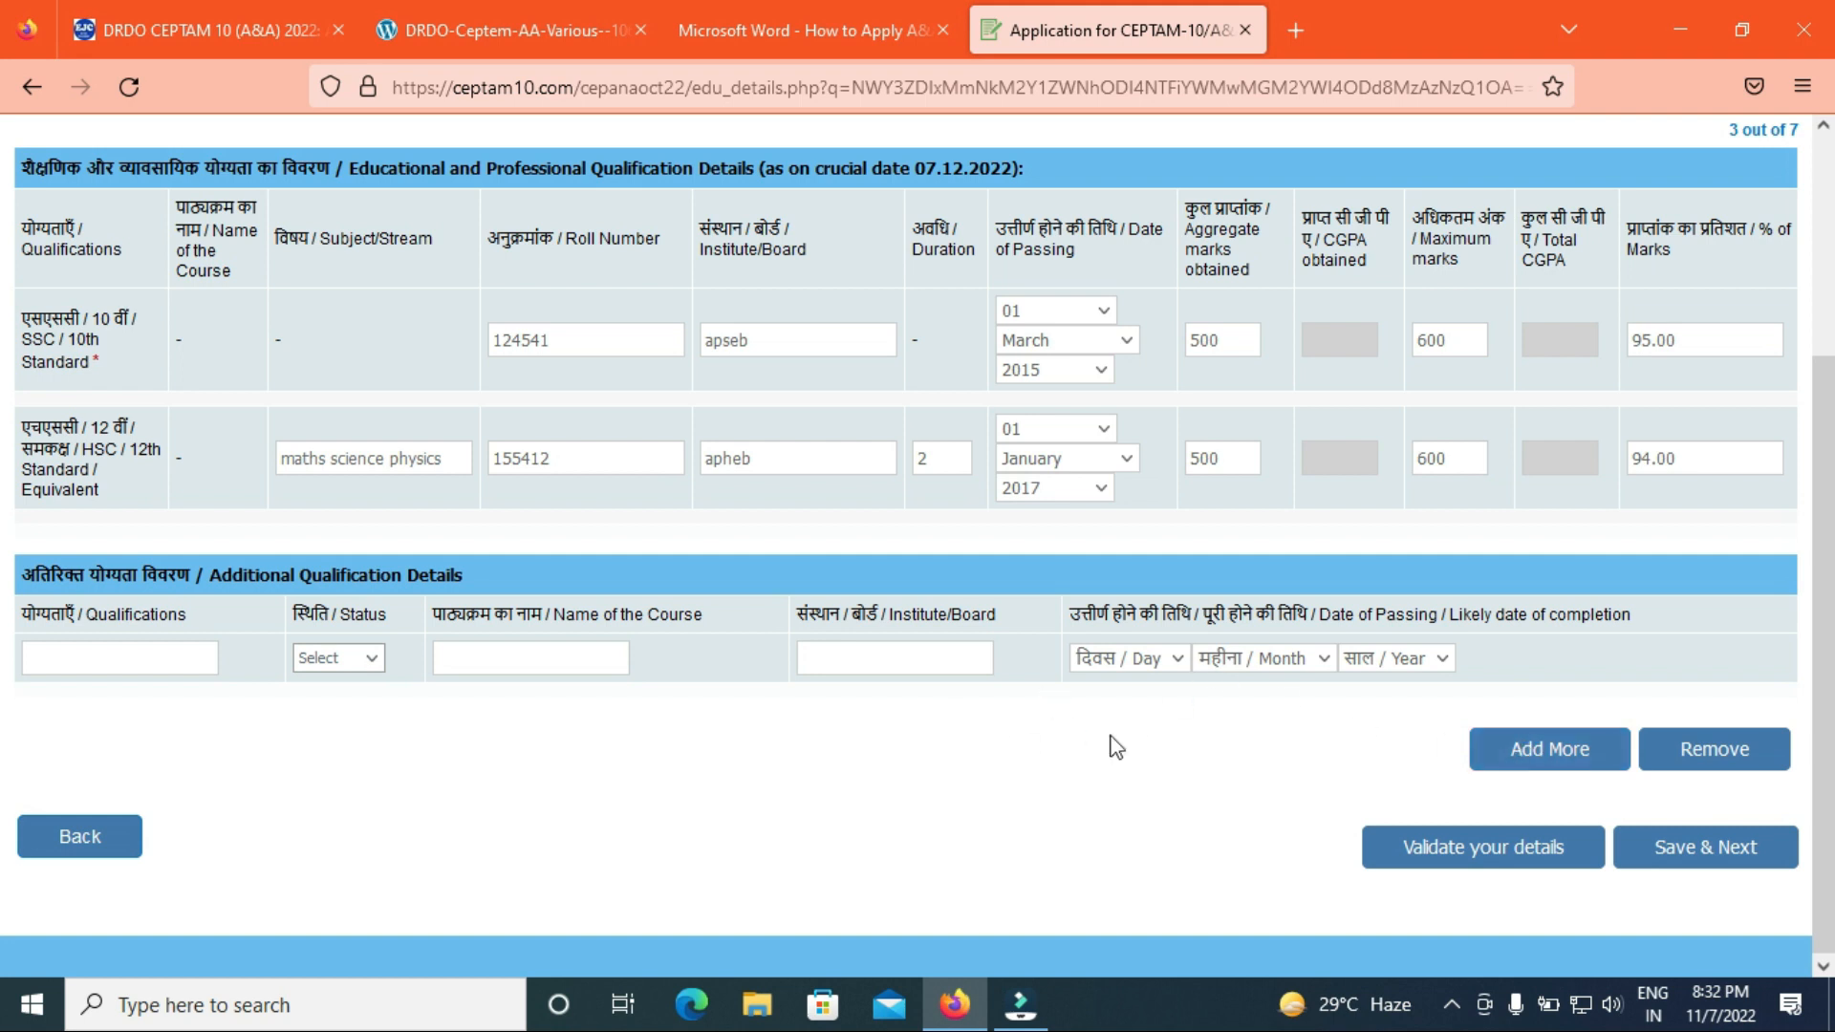
- Validate the qualification details, save them and continue to the posting preferences
click(1480, 854)
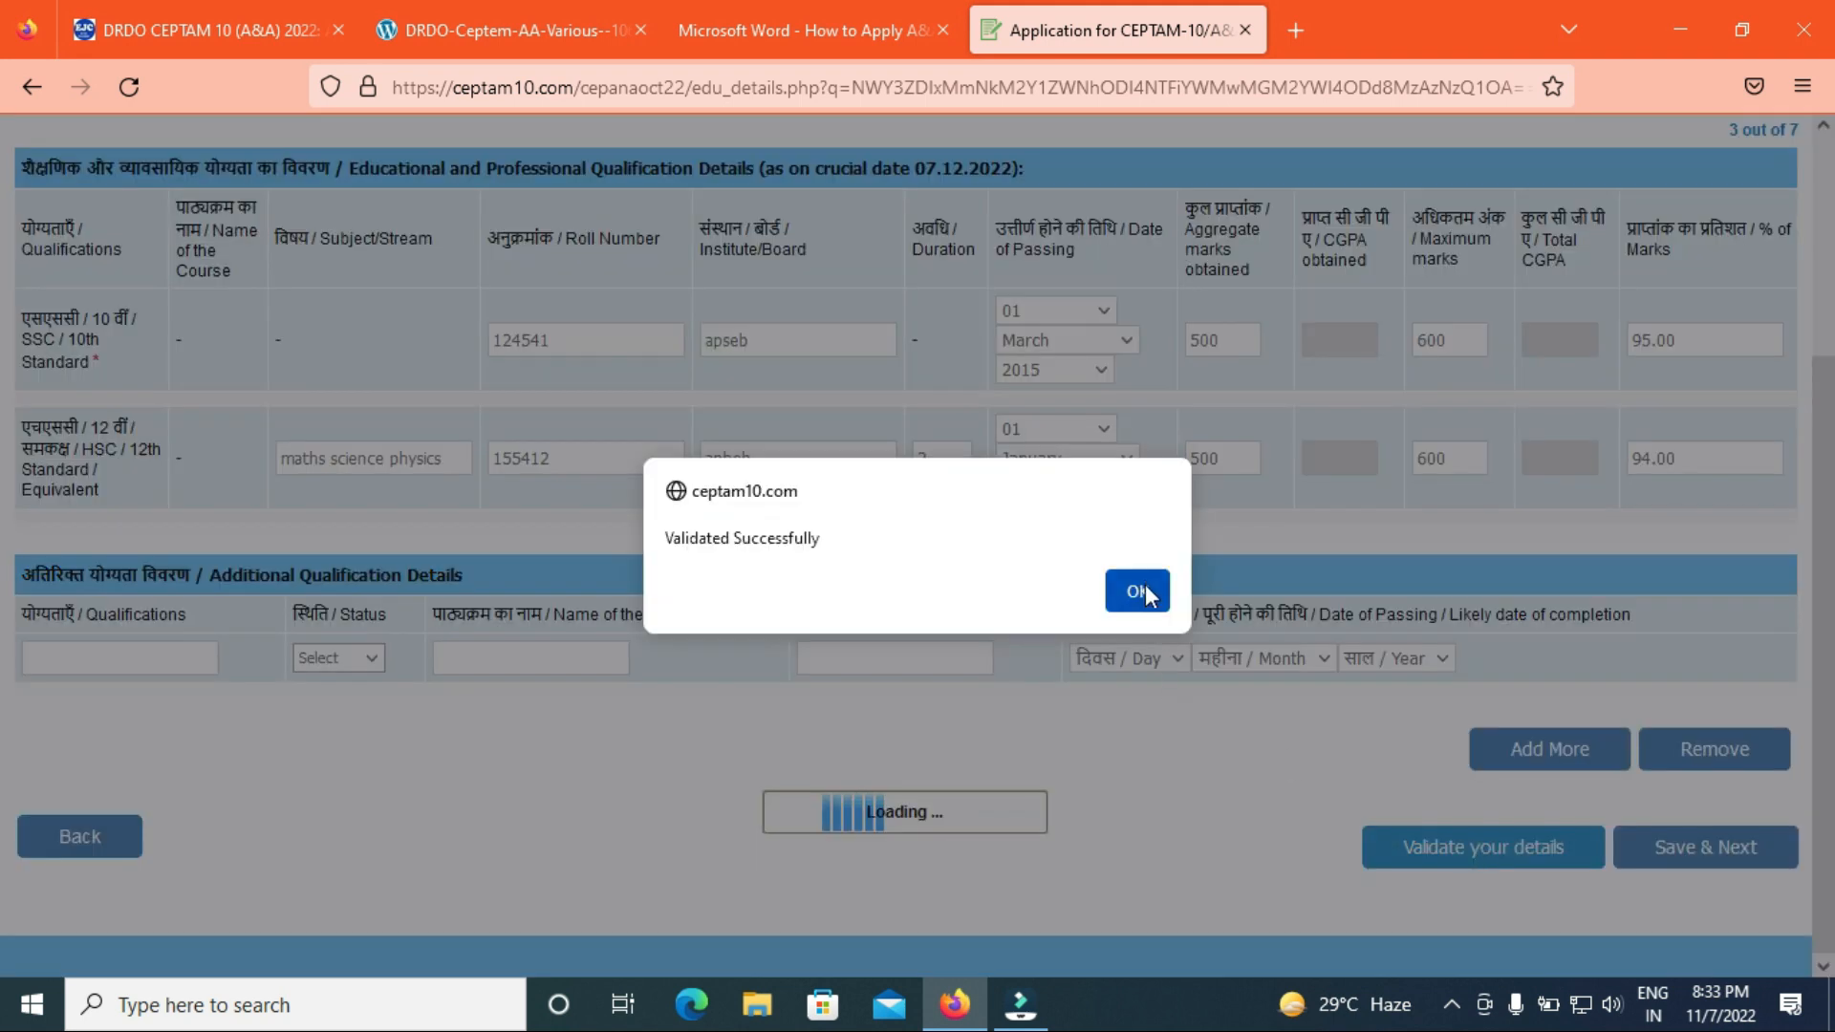
click(1138, 591)
click(1675, 865)
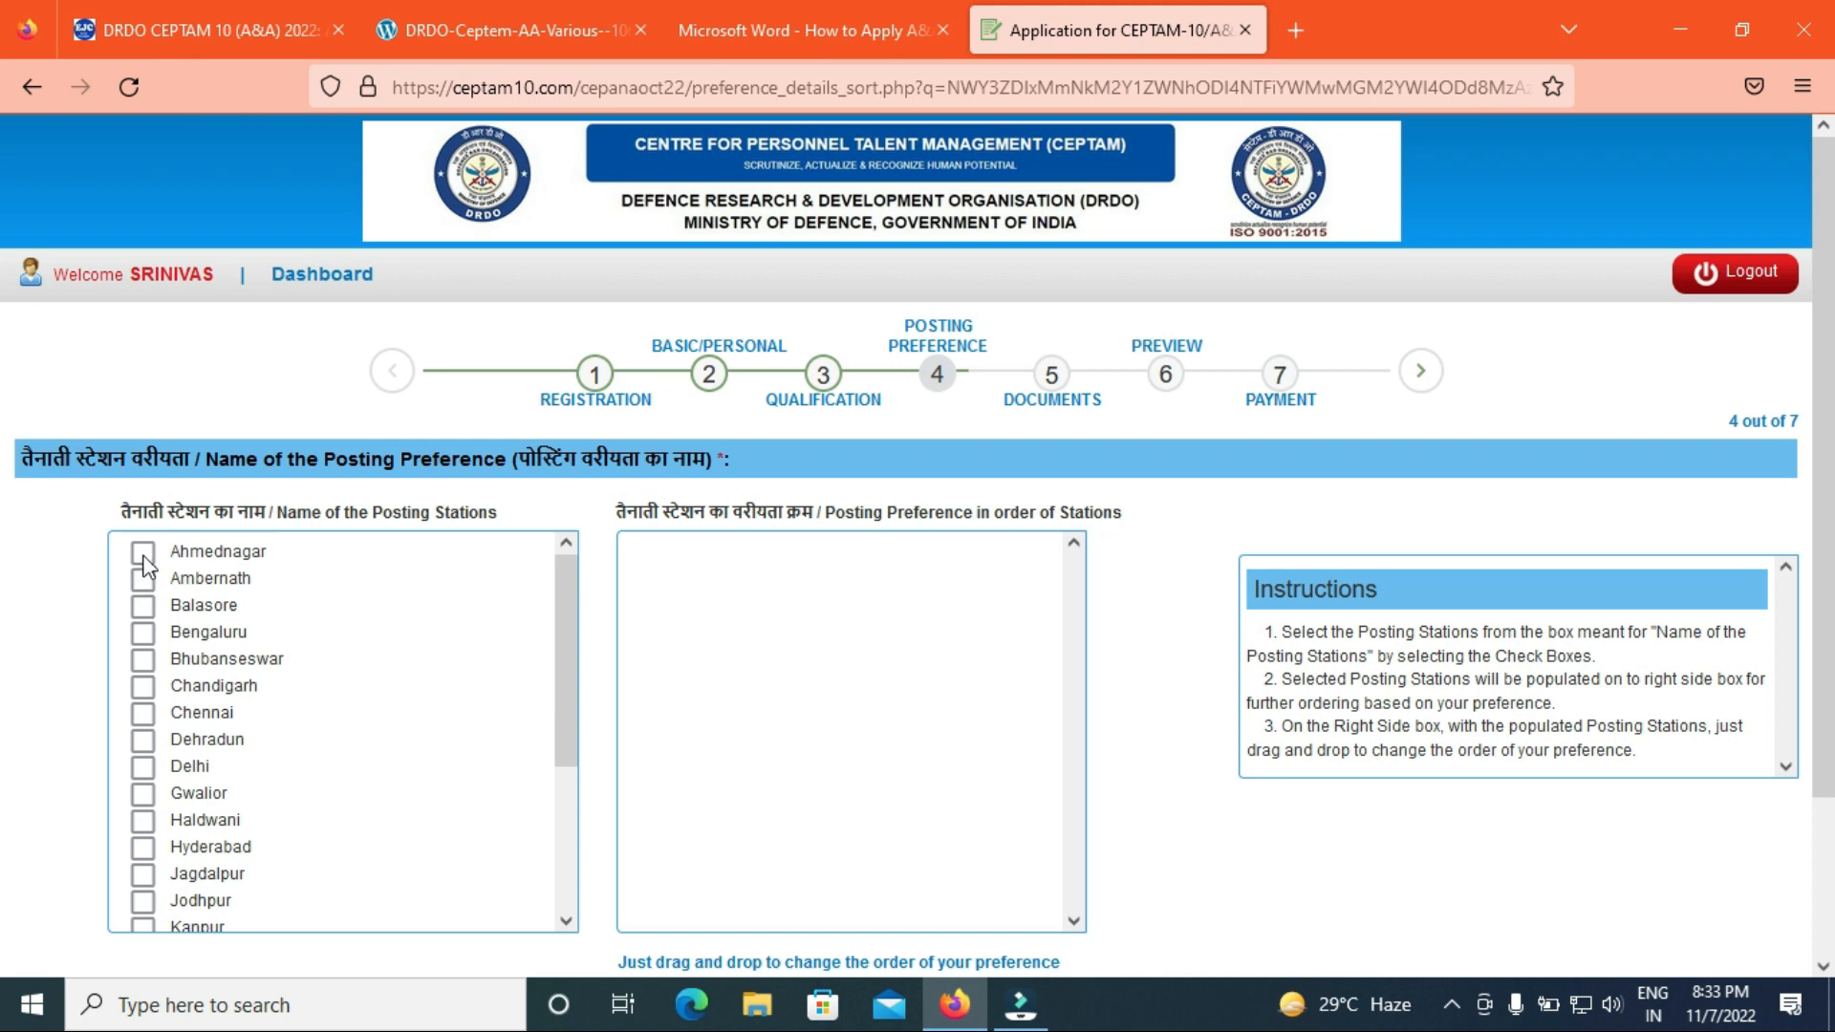
- Select Hyderabad, Visakhapatnam, Kochi, Jodhpur and Jagdalpur as posting stations, and move Kochi above Visakhapatnam in the preference order
click(142, 848)
drag(560, 717, 552, 912)
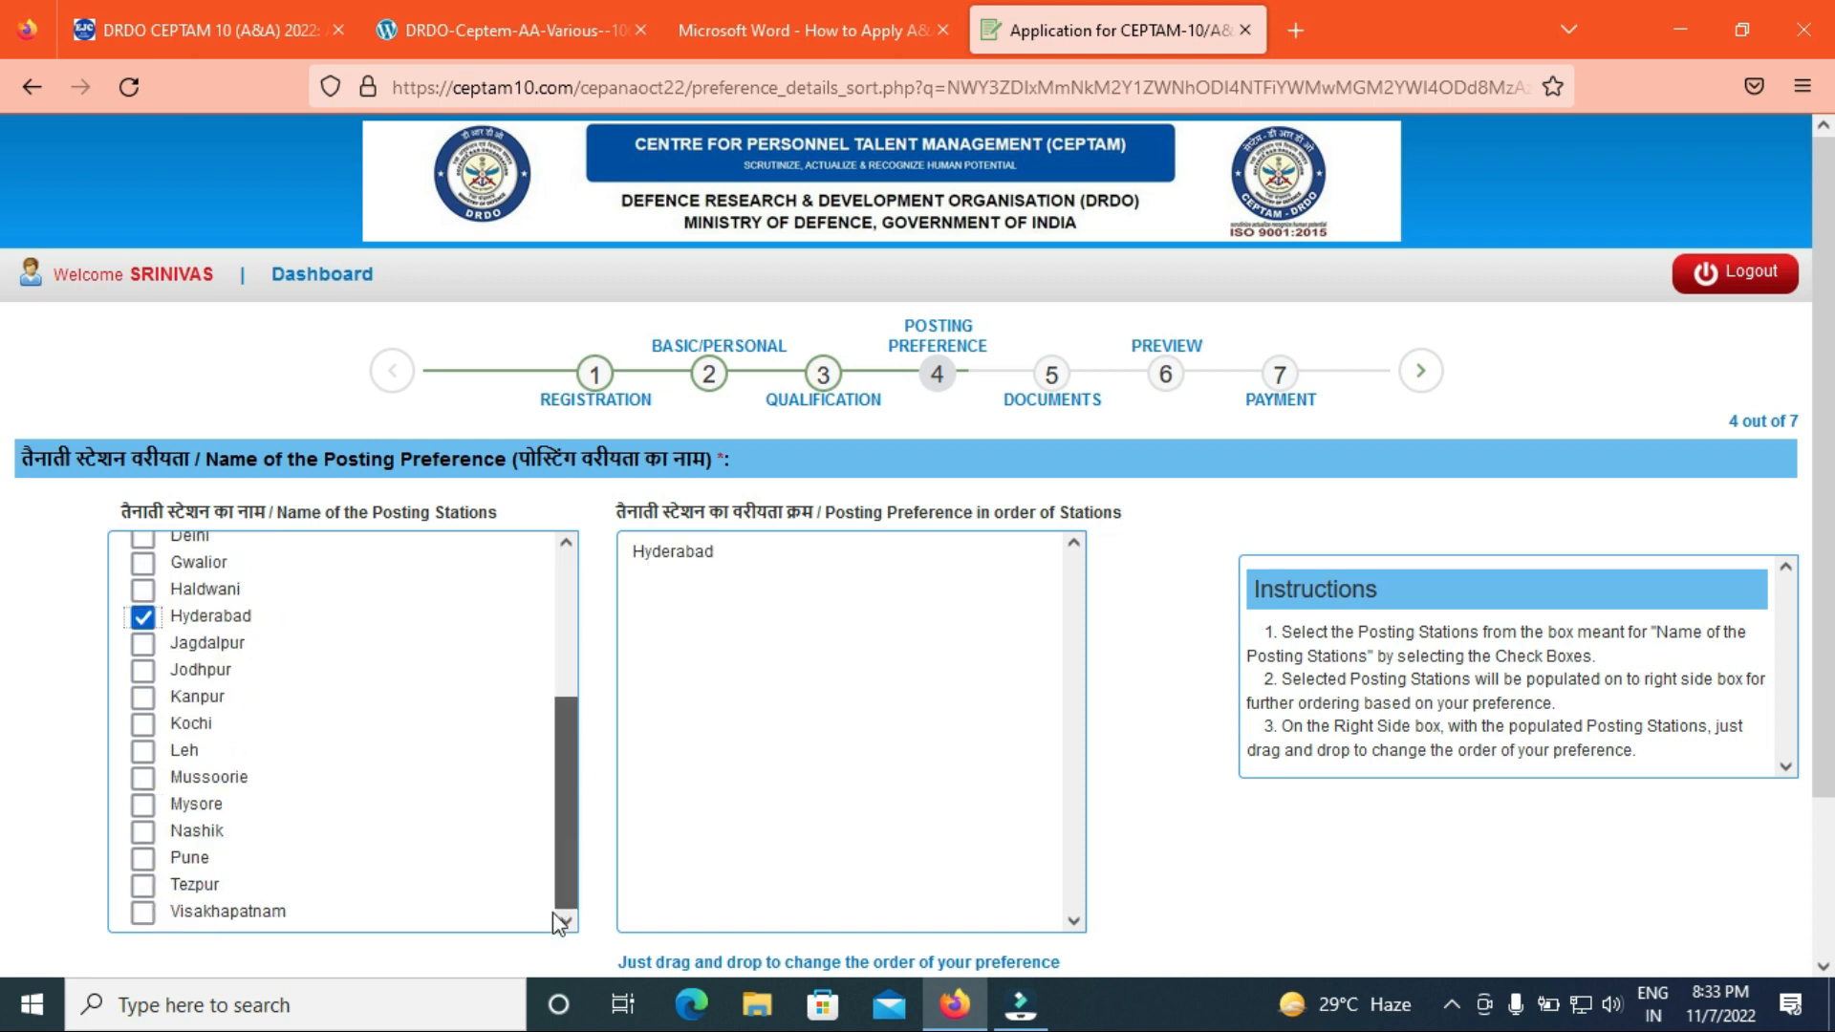
click(143, 913)
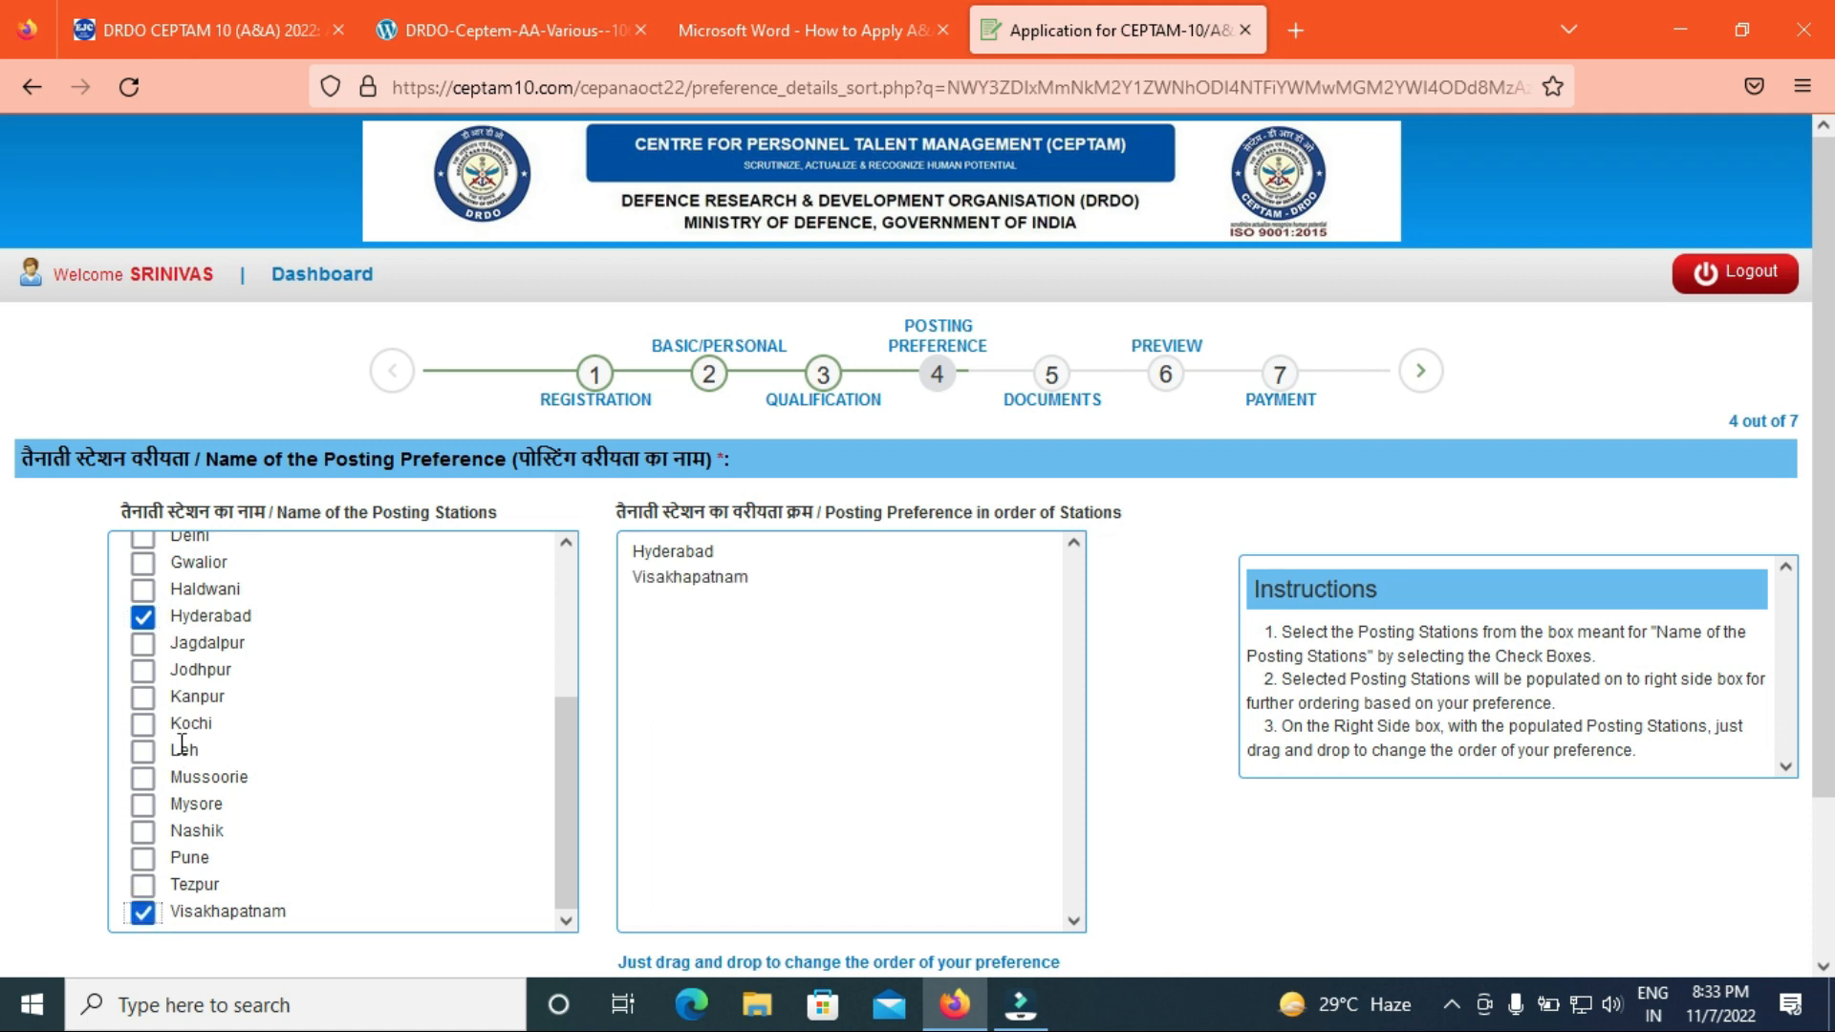
click(143, 723)
click(142, 670)
click(142, 644)
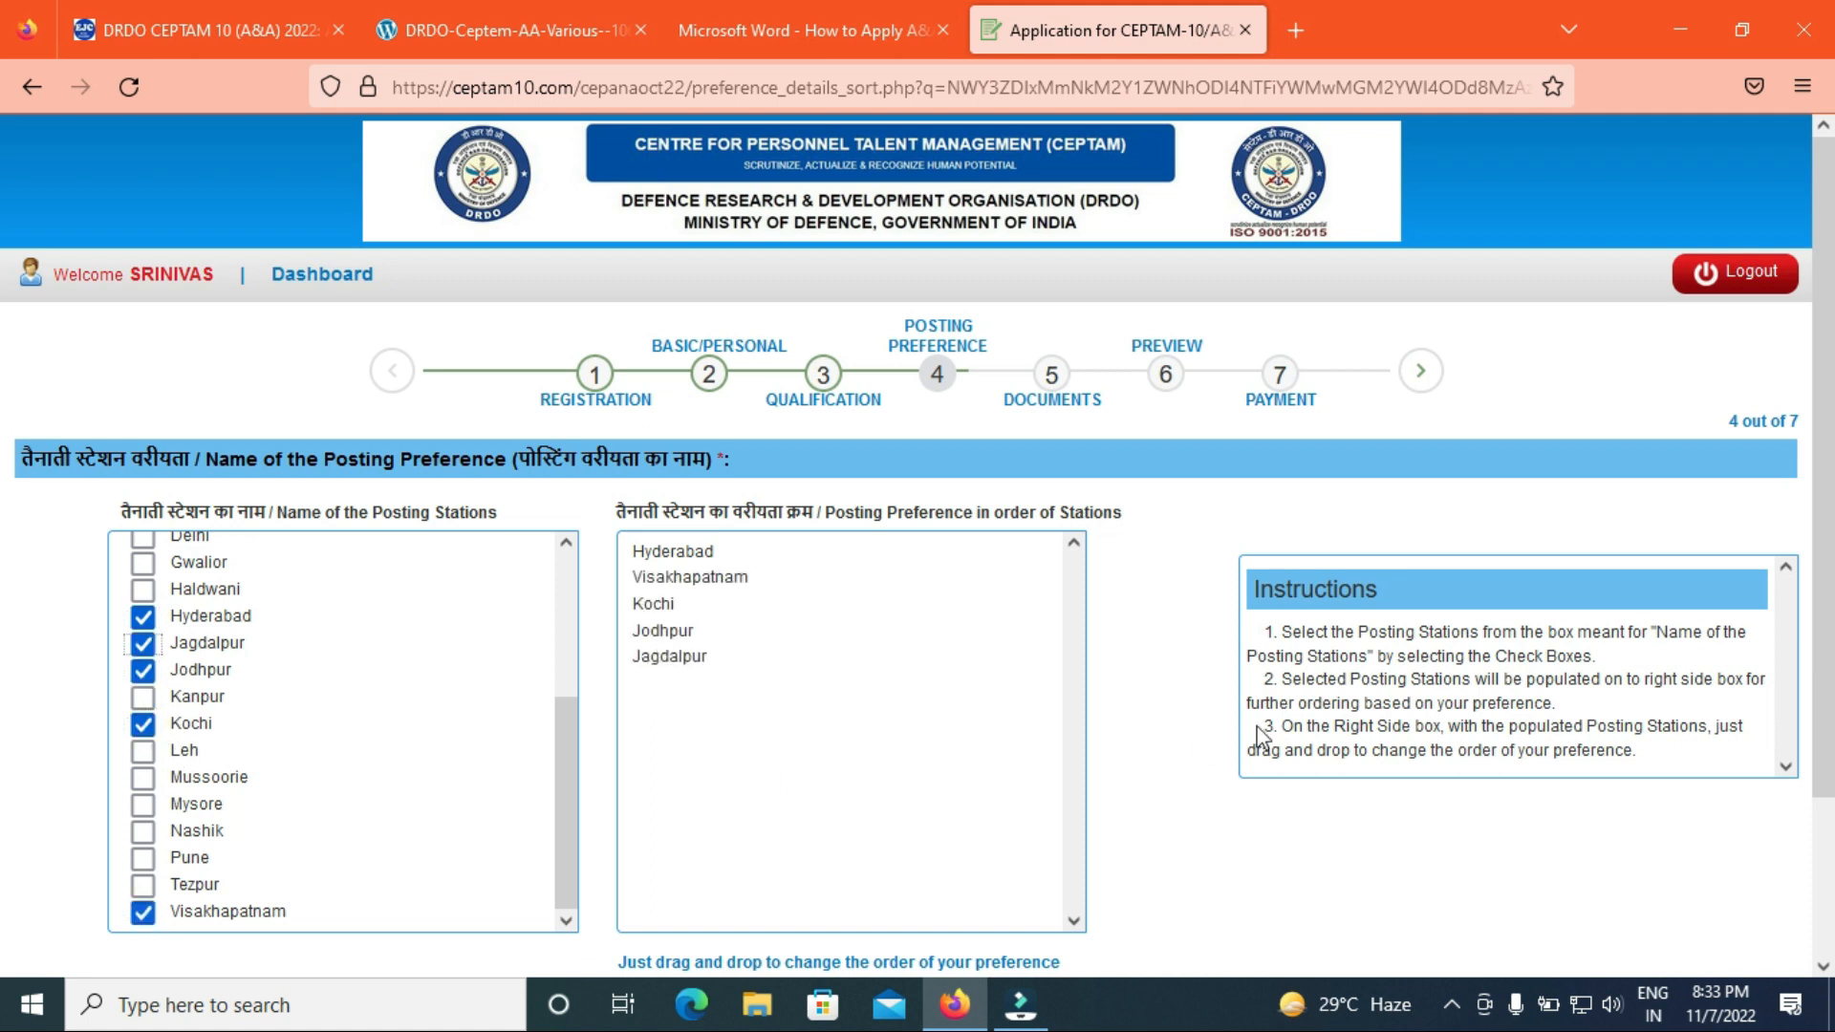
drag(660, 604, 677, 546)
click(679, 576)
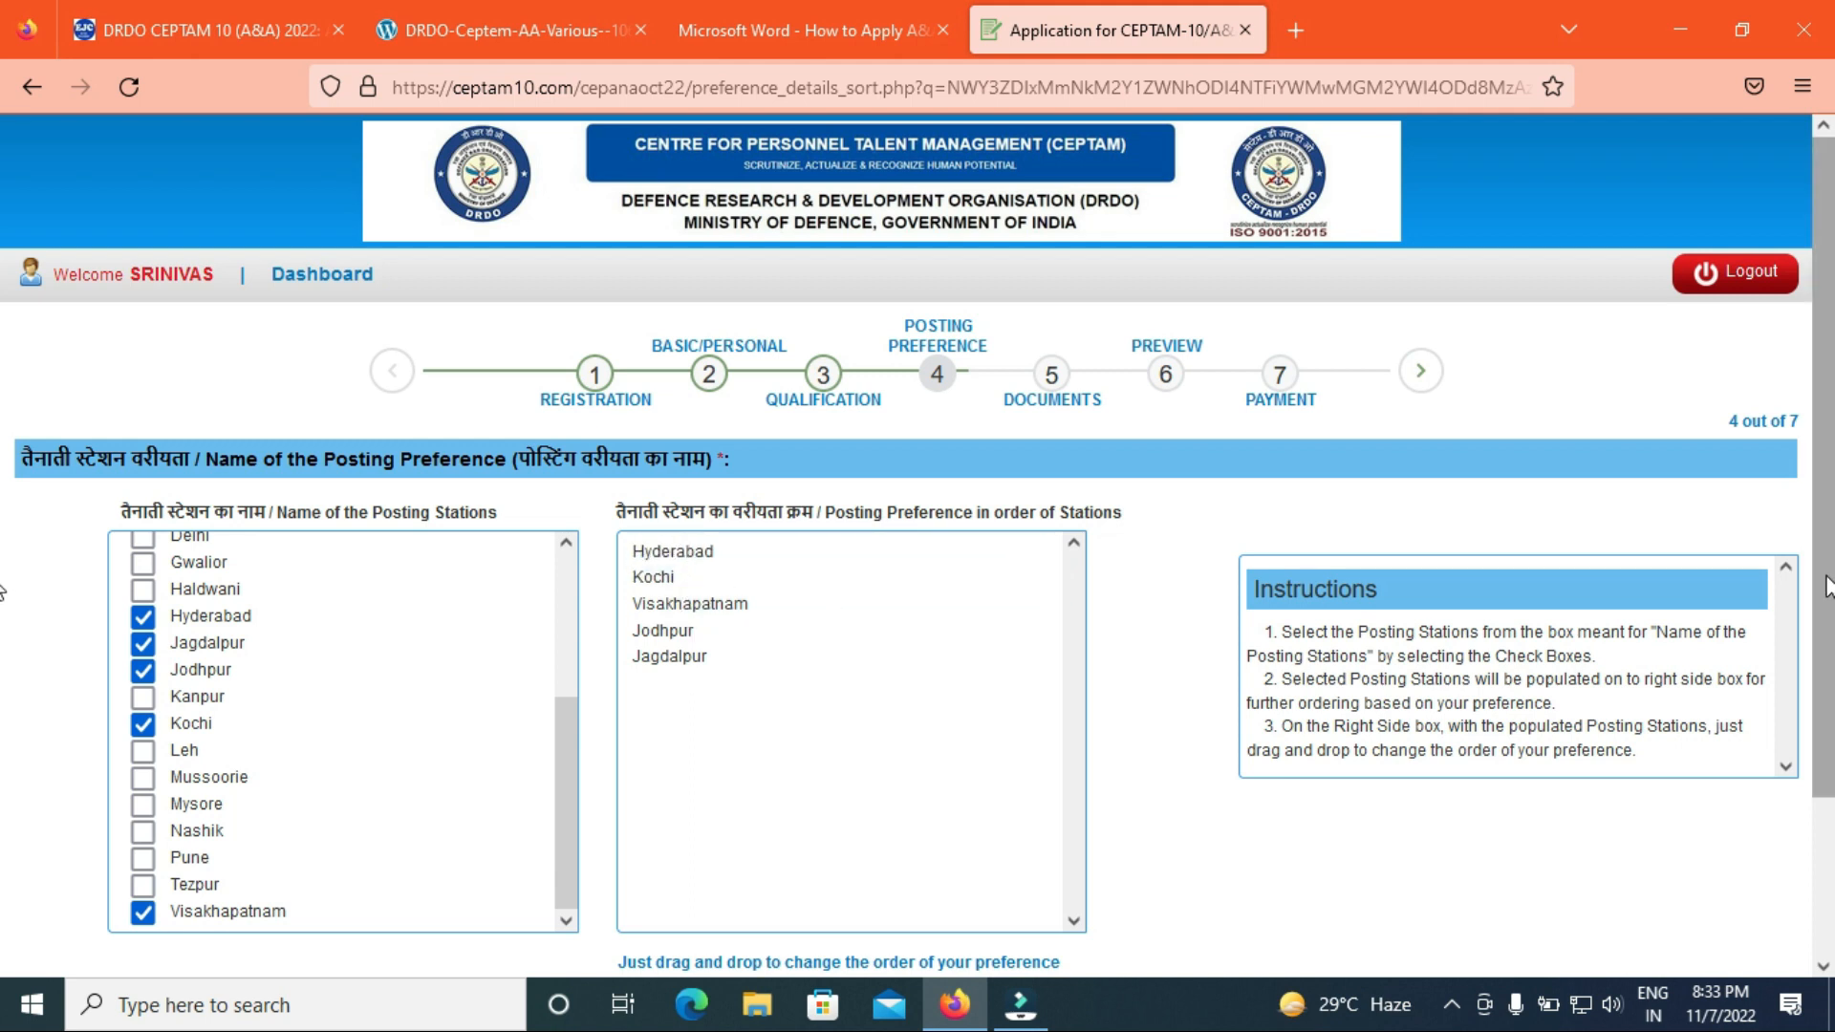
- Add Leh, Mysore, Nashik, Pune and all the remaining stations to the posting preferences
click(142, 750)
click(143, 803)
click(142, 831)
click(143, 859)
- Validate the posting preference details
scroll(8, 535, down, 2)
click(1507, 857)
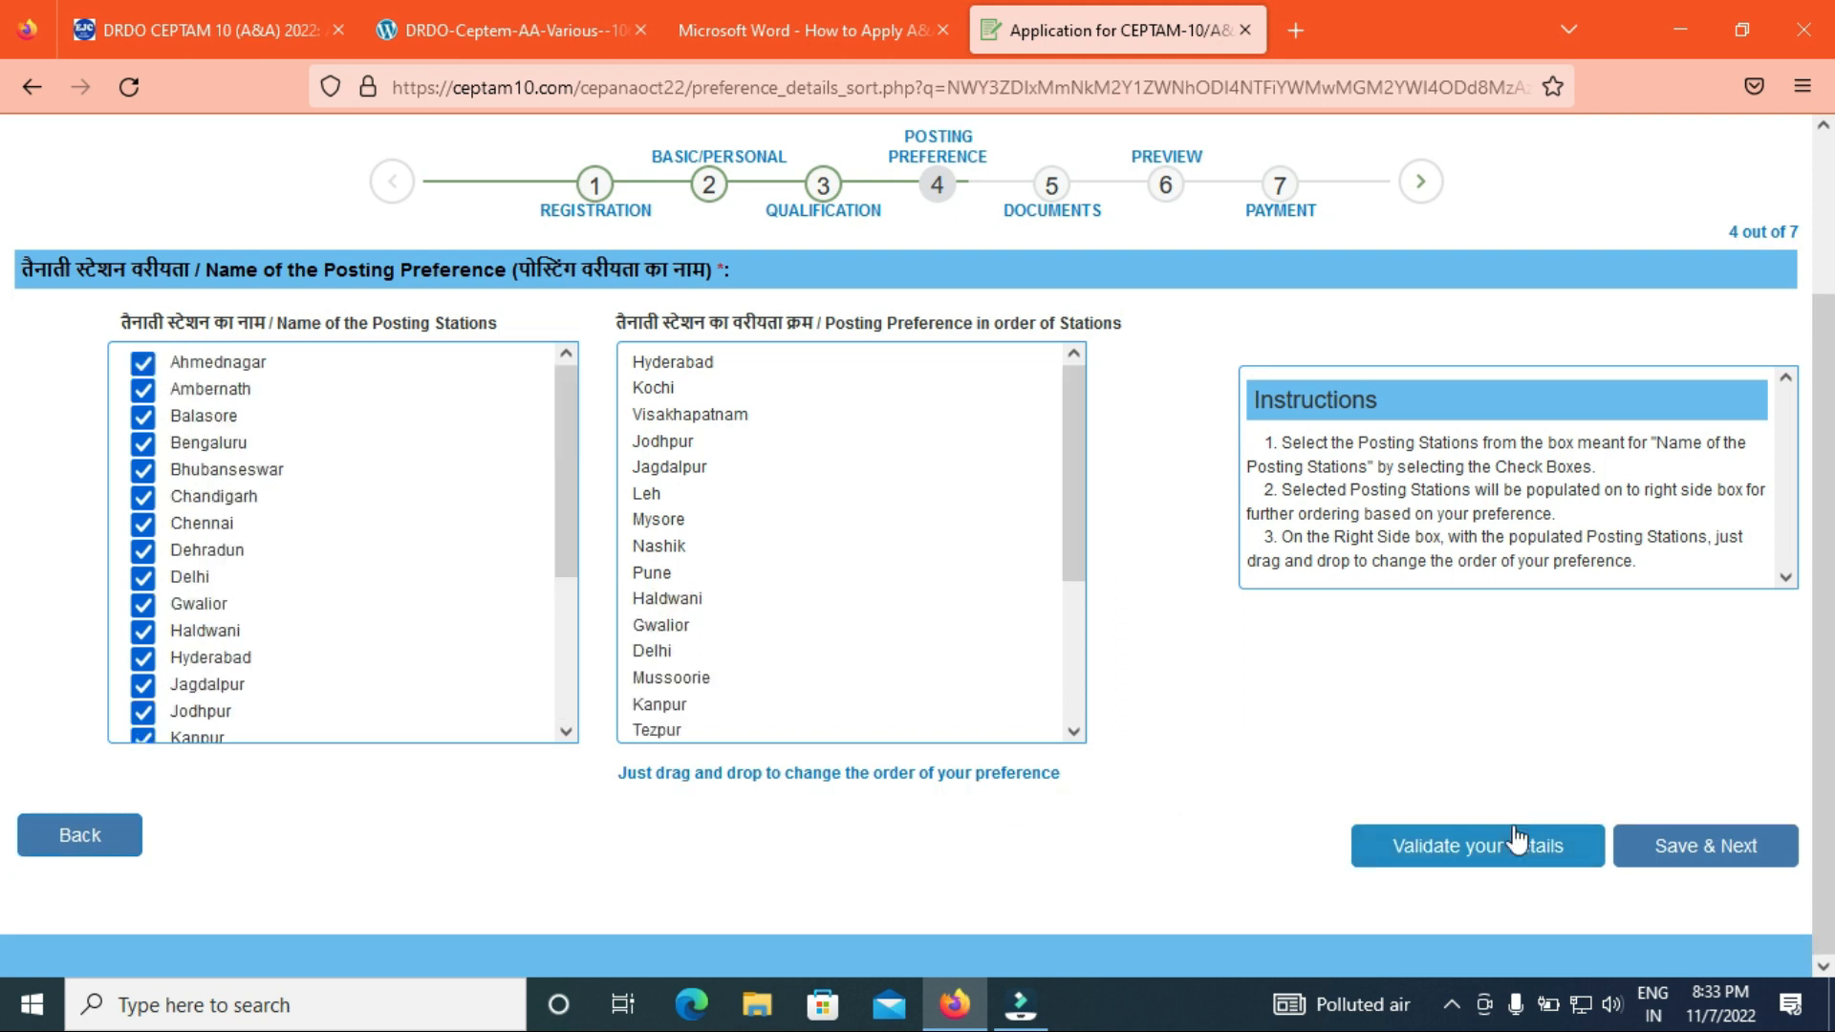
click(1516, 843)
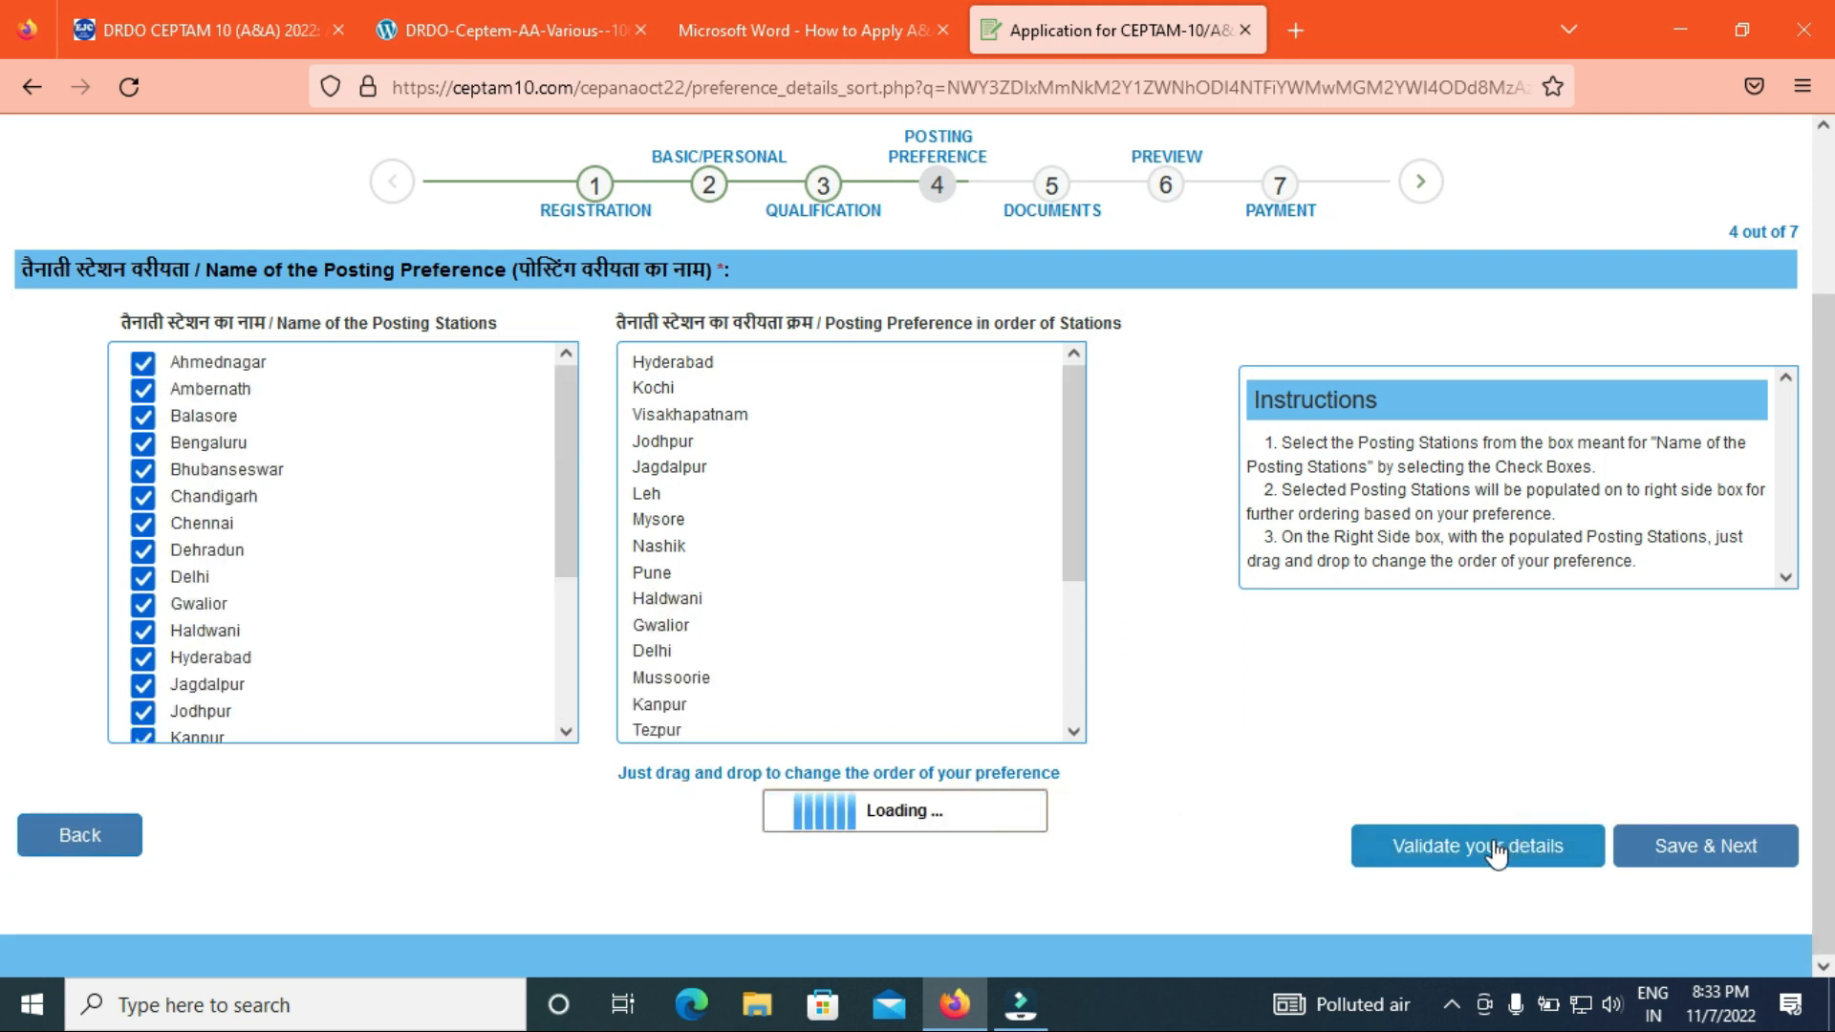
- Acknowledge the validation of the posting preferences, save them and continue to the documents stage
click(1135, 590)
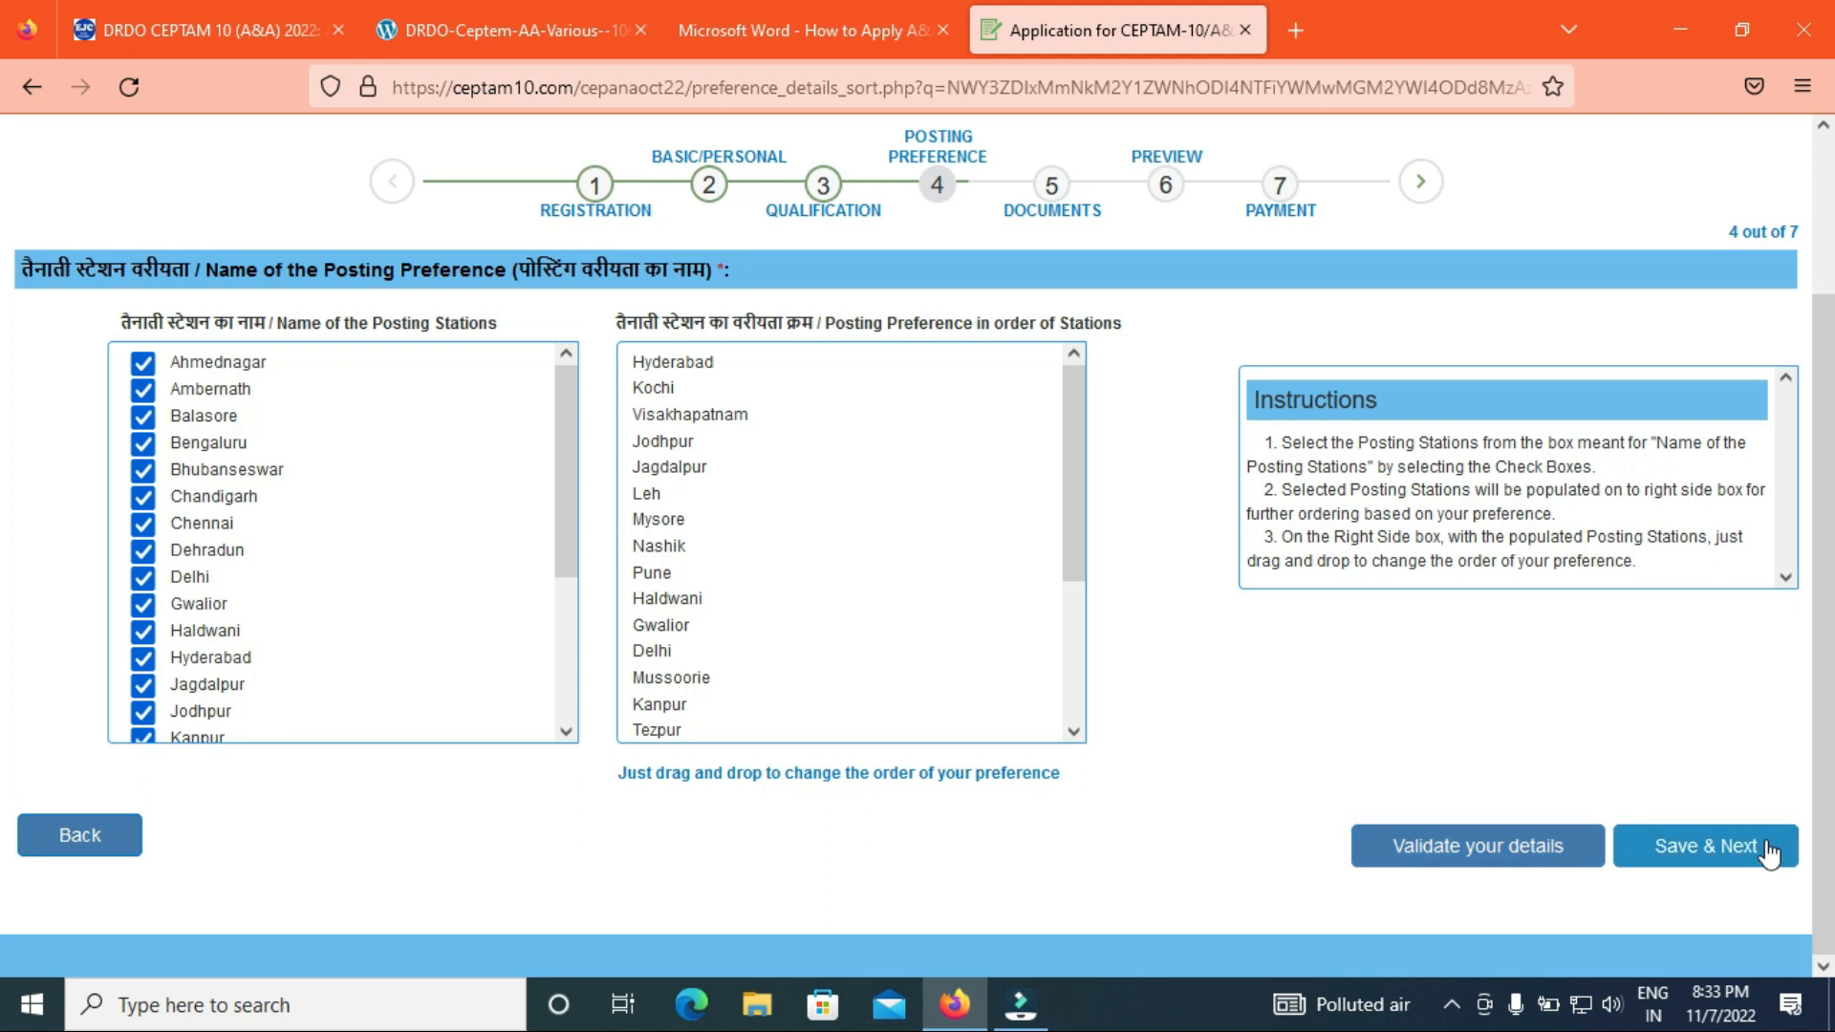
click(1696, 847)
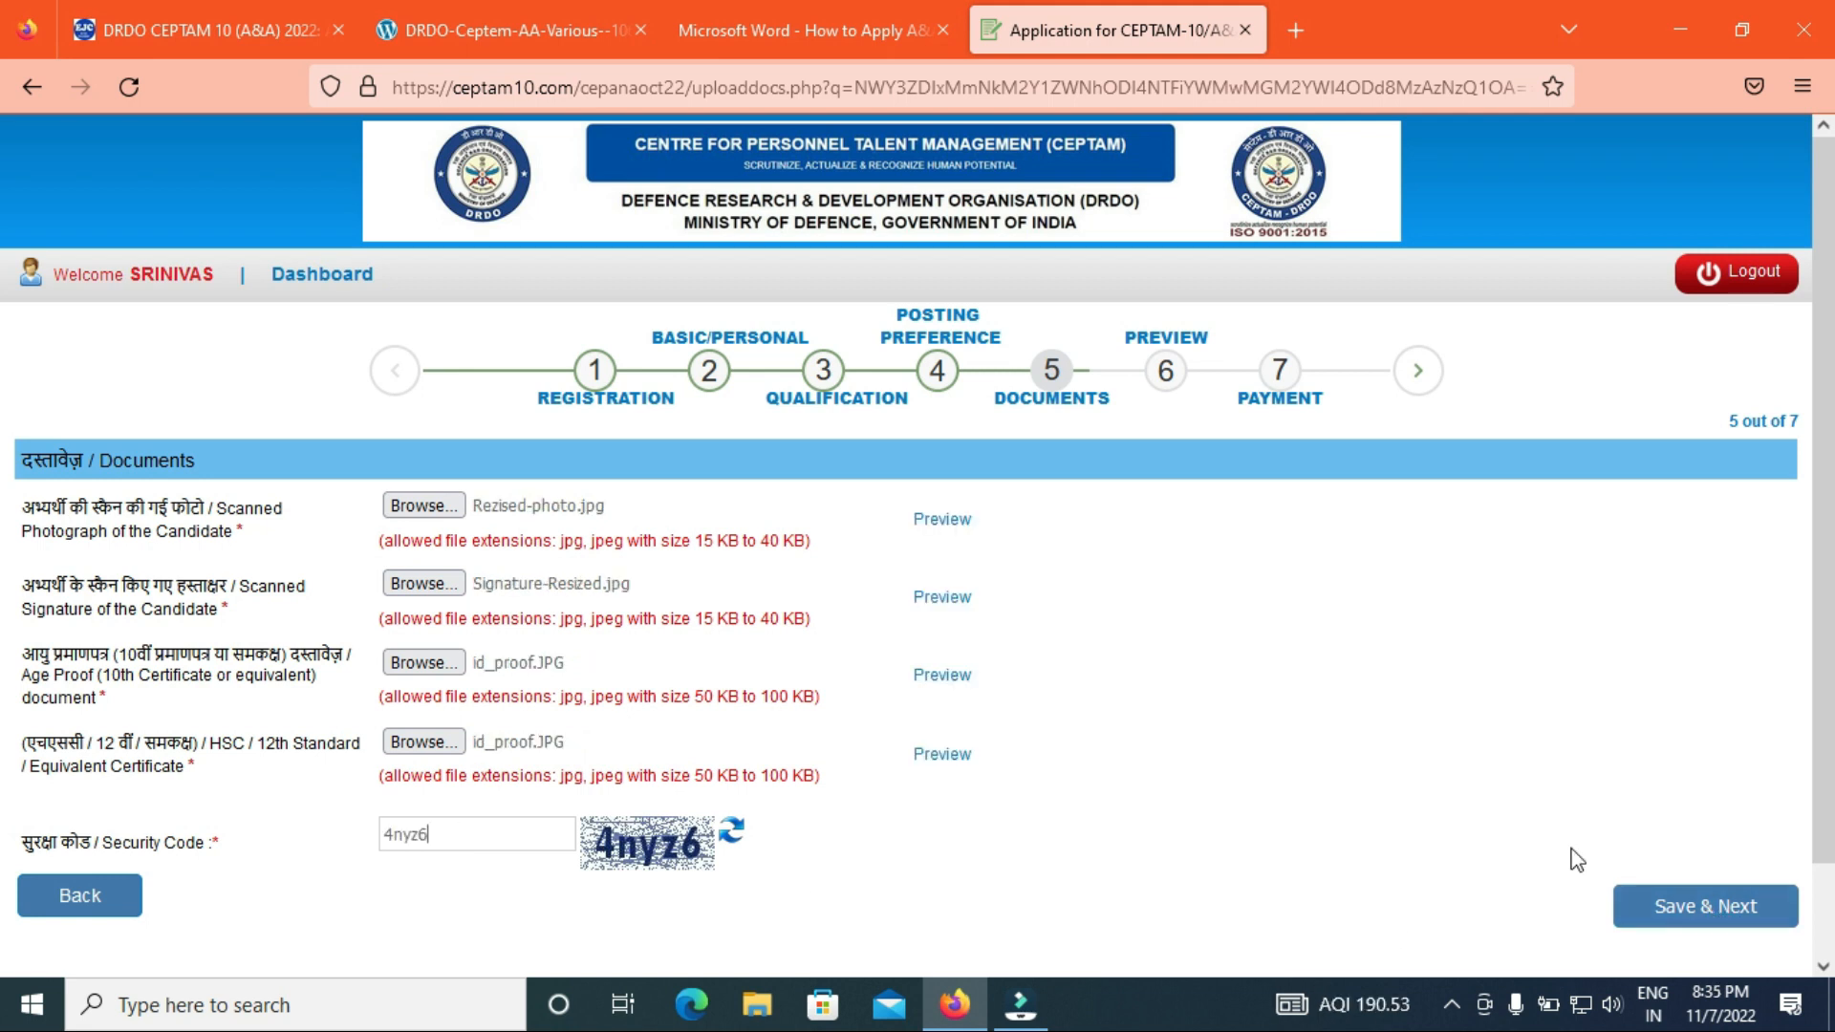
- Preview and accept the candidate's scanned photograph, then save the uploaded documents and confirm they are correct
click(944, 524)
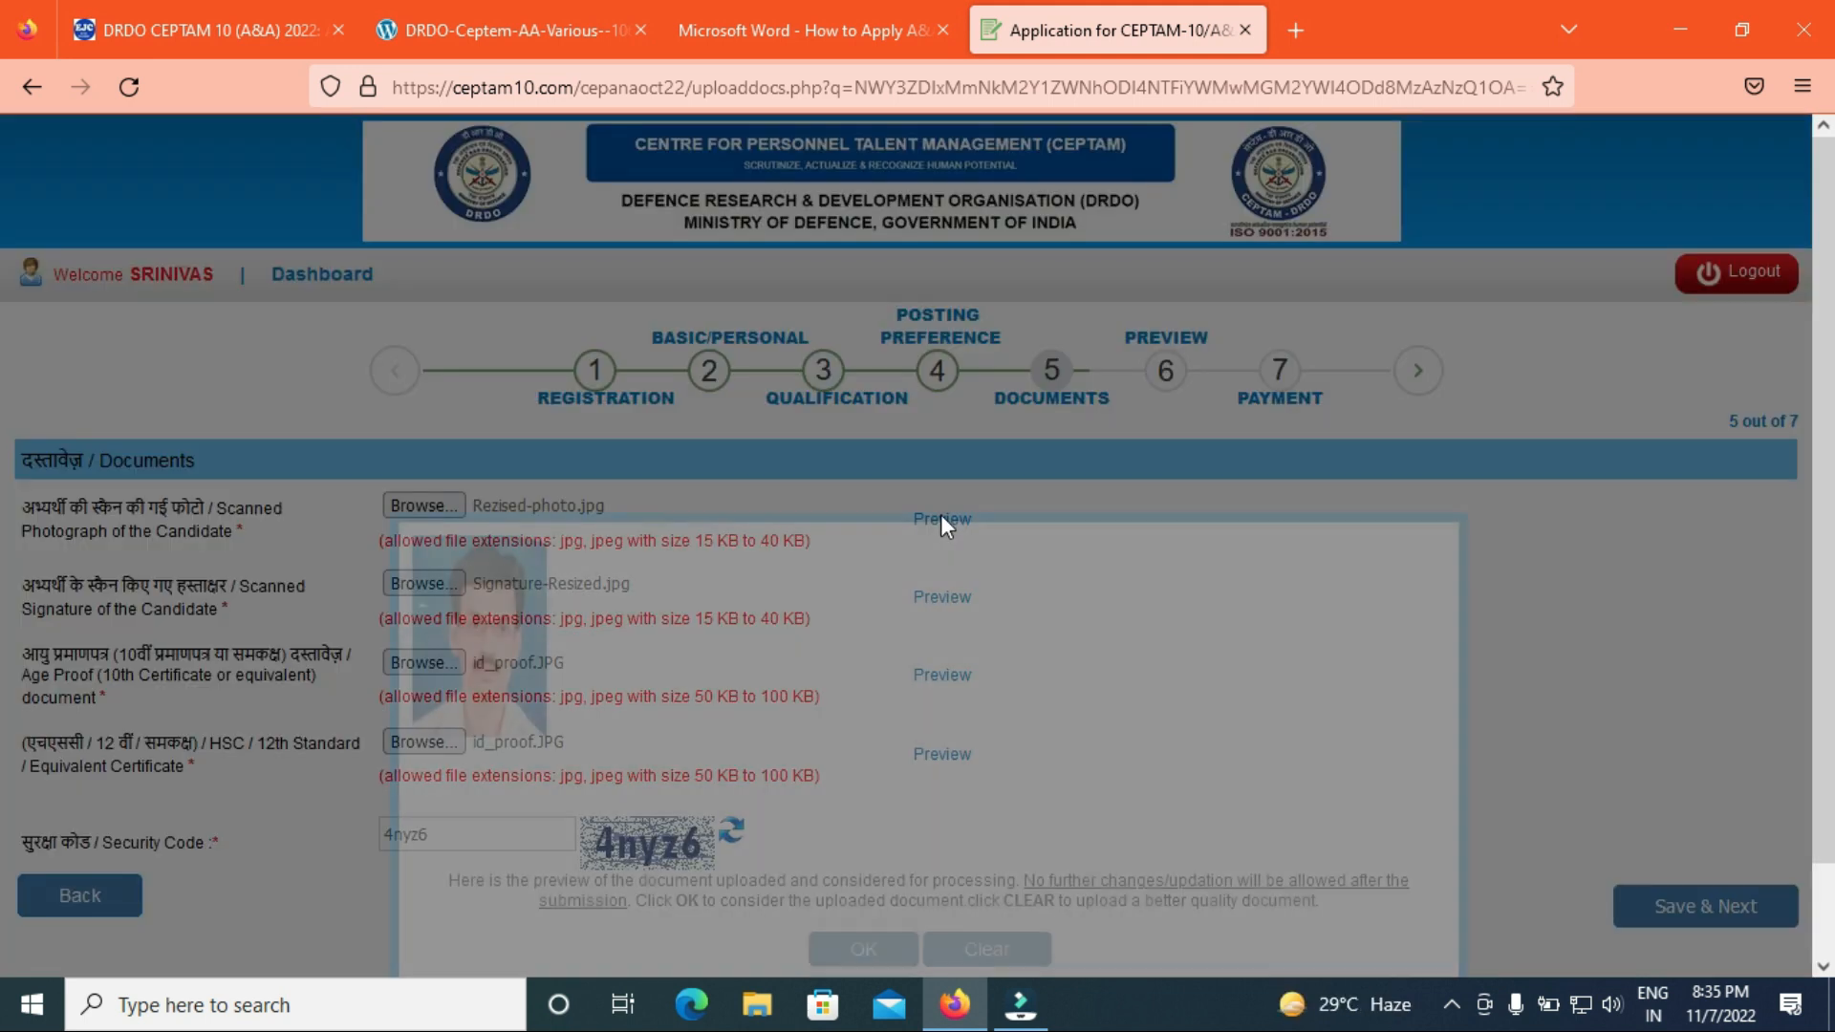
click(865, 950)
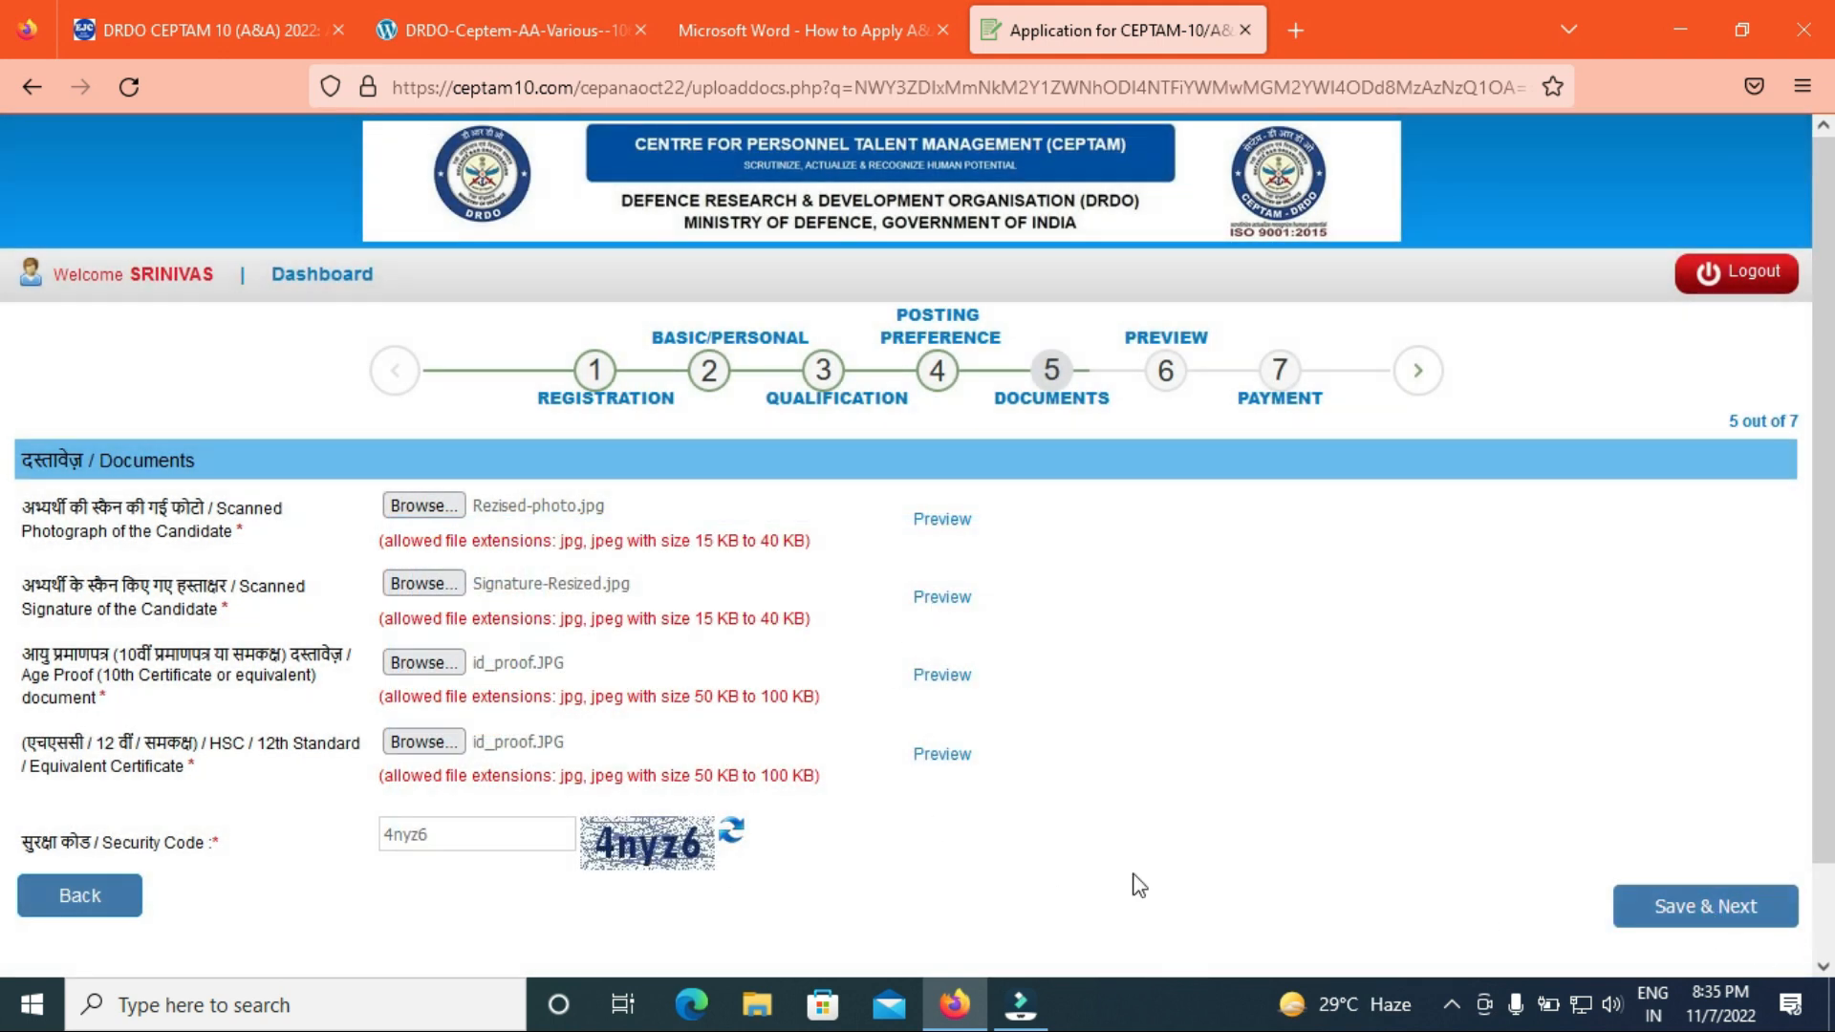
click(1663, 908)
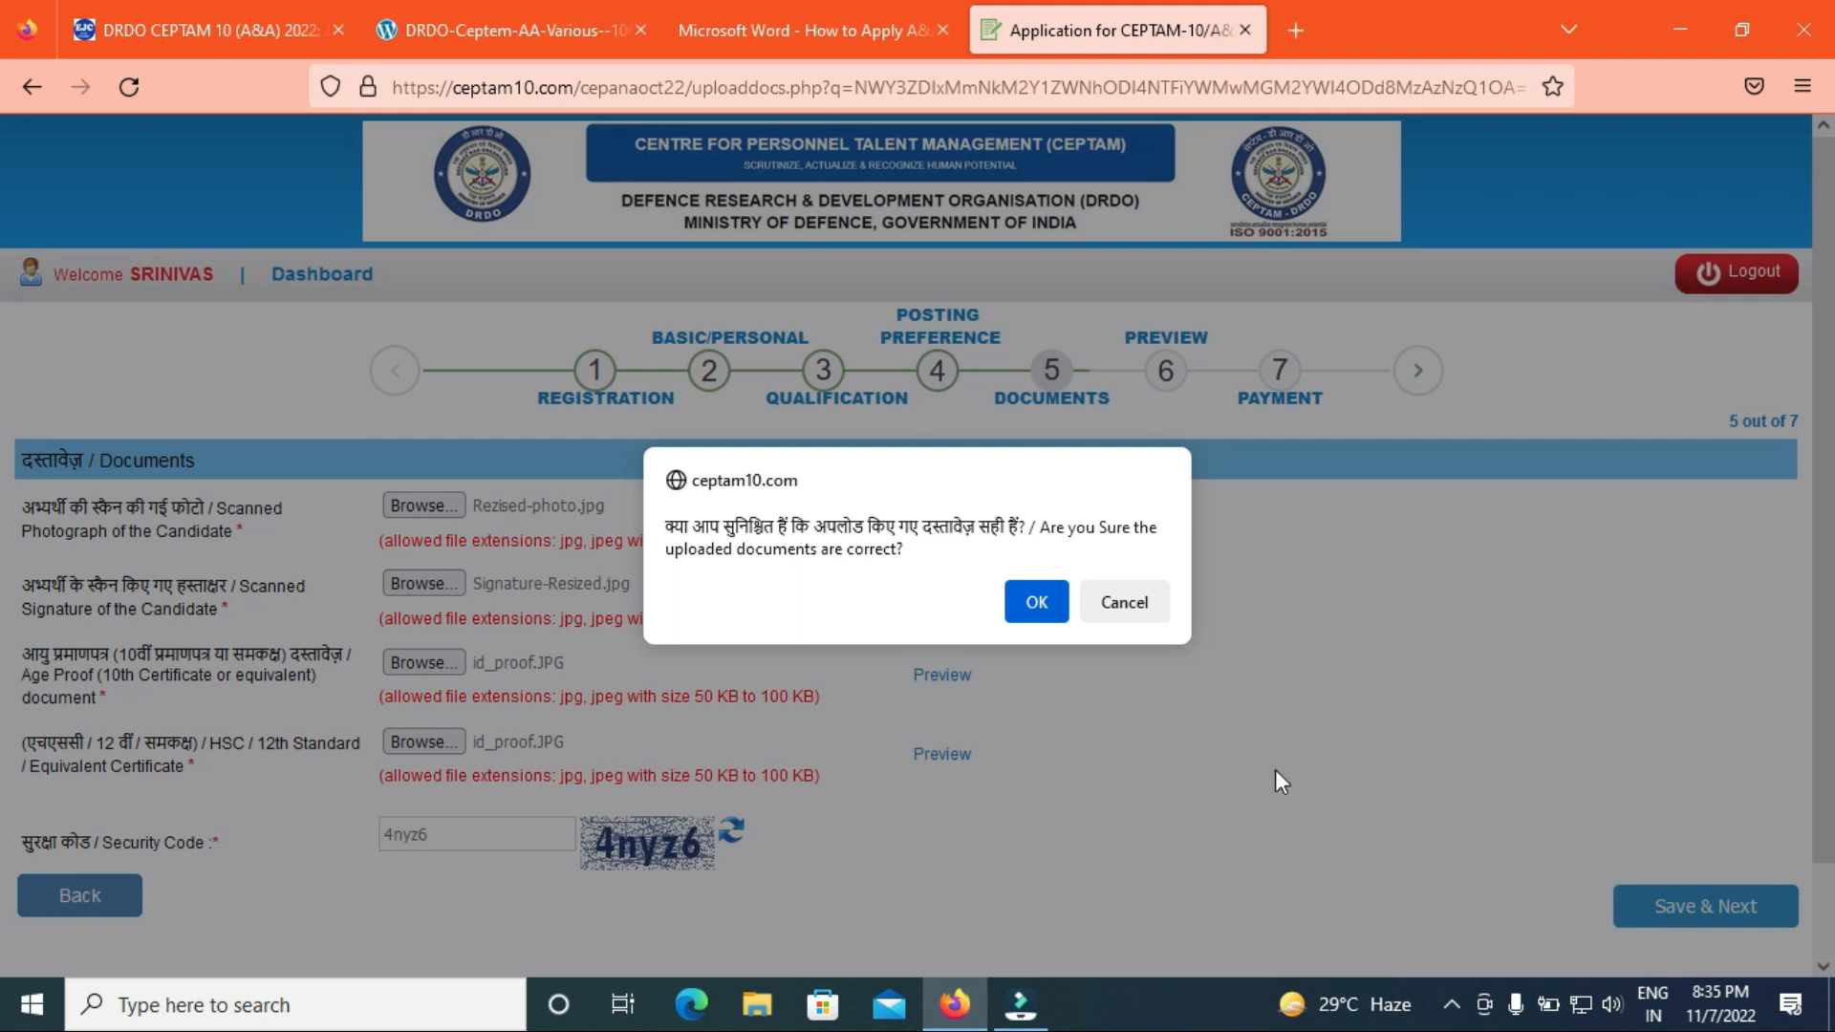
click(1037, 601)
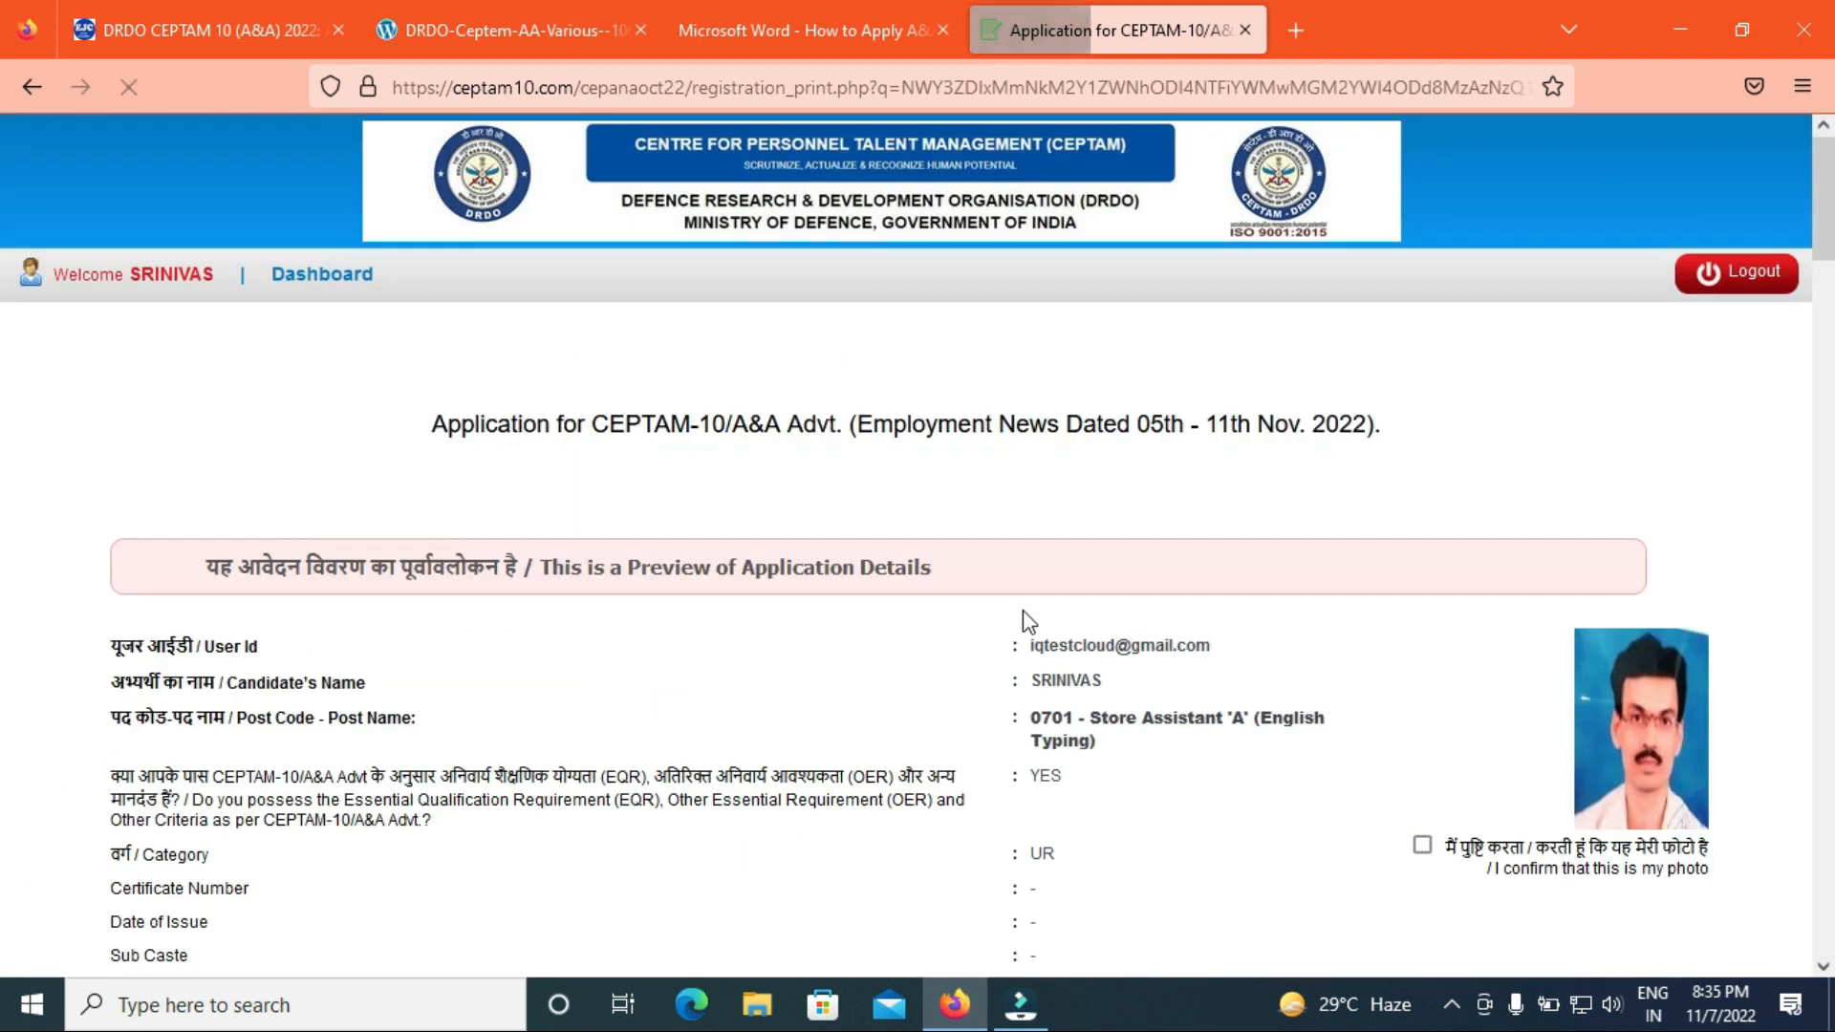
- In the application preview, confirm the candidate's photo, agree to the declaration and confirm the signature
click(1424, 845)
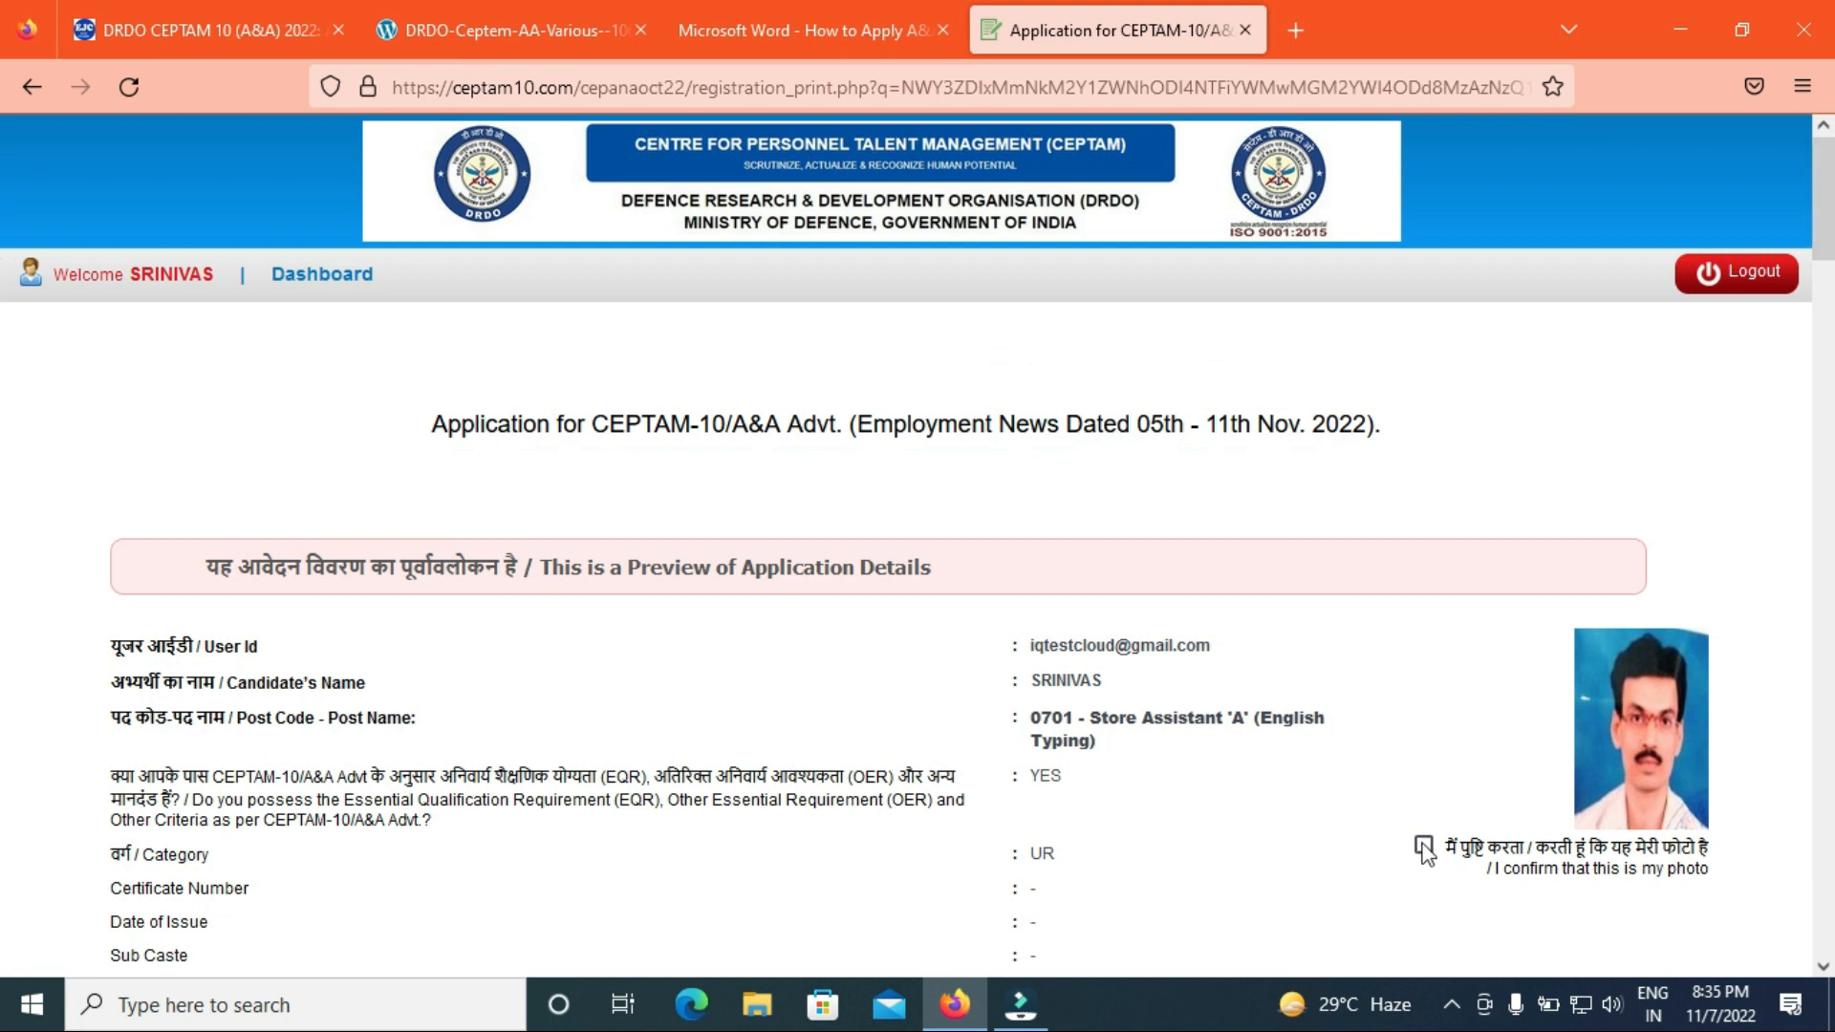
drag(1827, 172, 1831, 776)
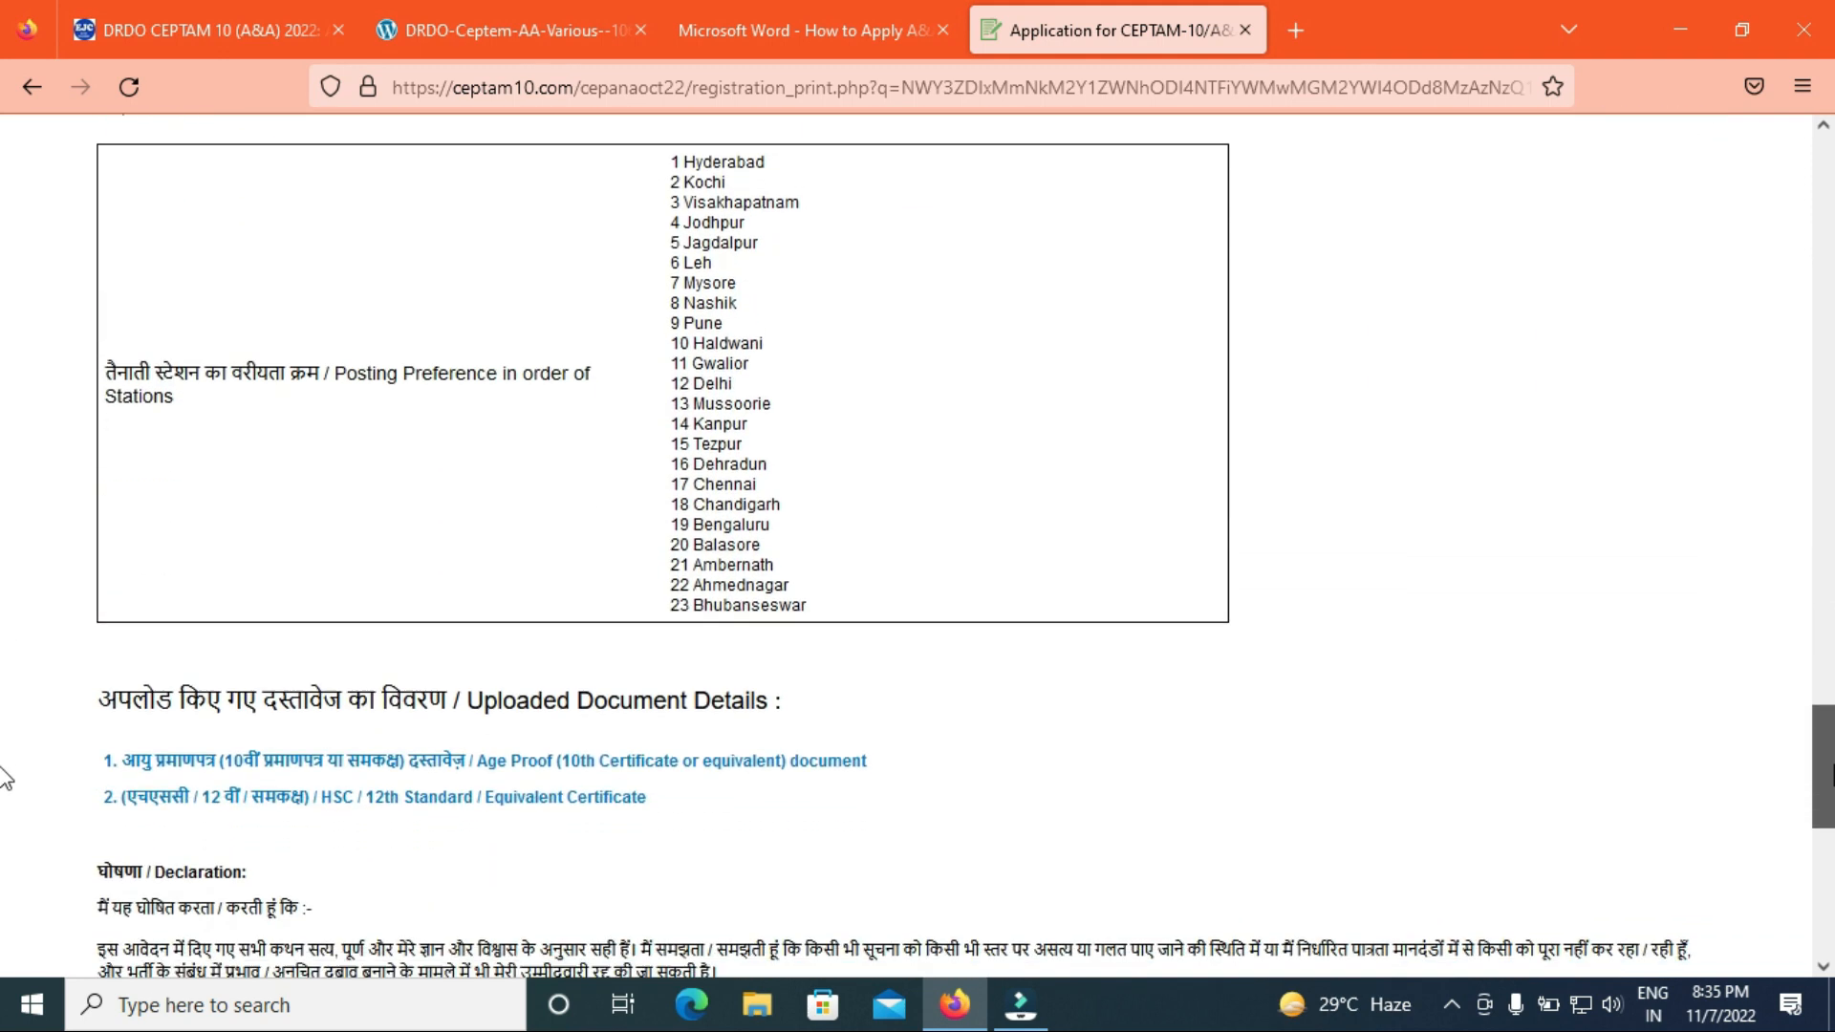
scroll(4, 777, down, 4)
click(106, 728)
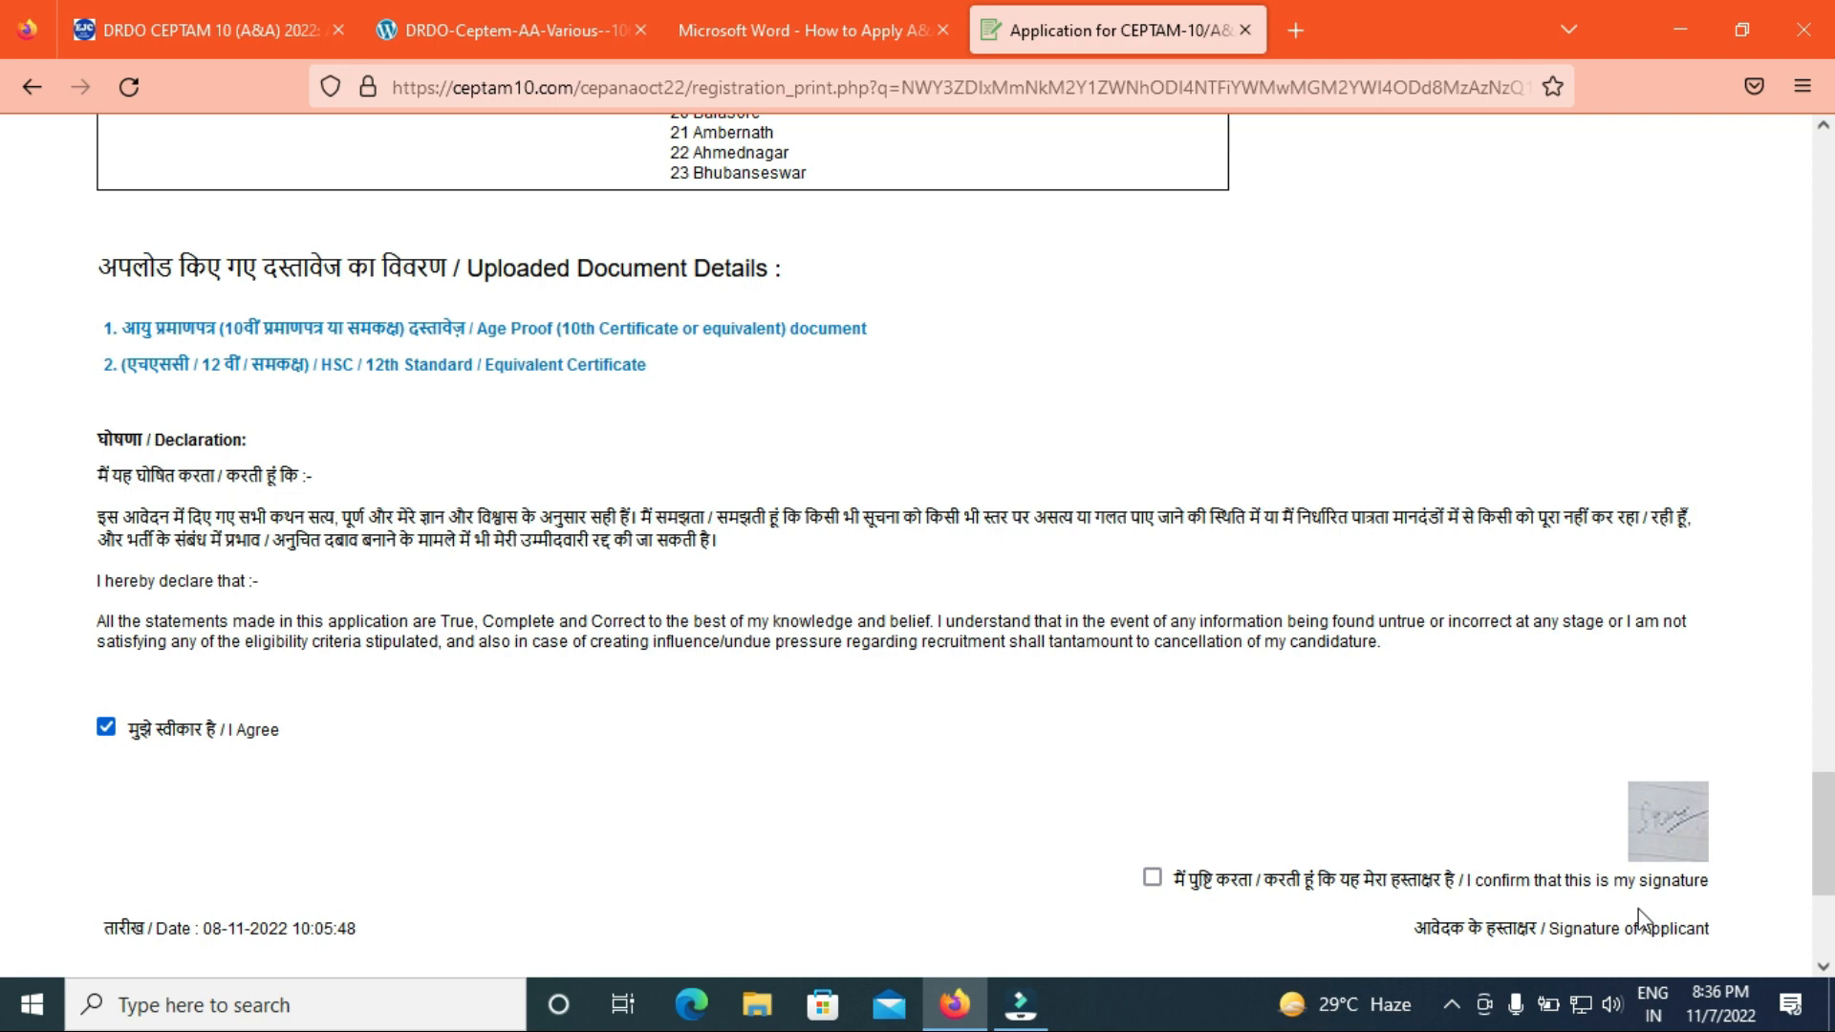
click(1151, 880)
- Make the final submission of the application and accept that its fields become non-editable
scroll(7, 765, down, 3)
drag(1833, 901, 1833, 612)
scroll(1833, 622, down, 15)
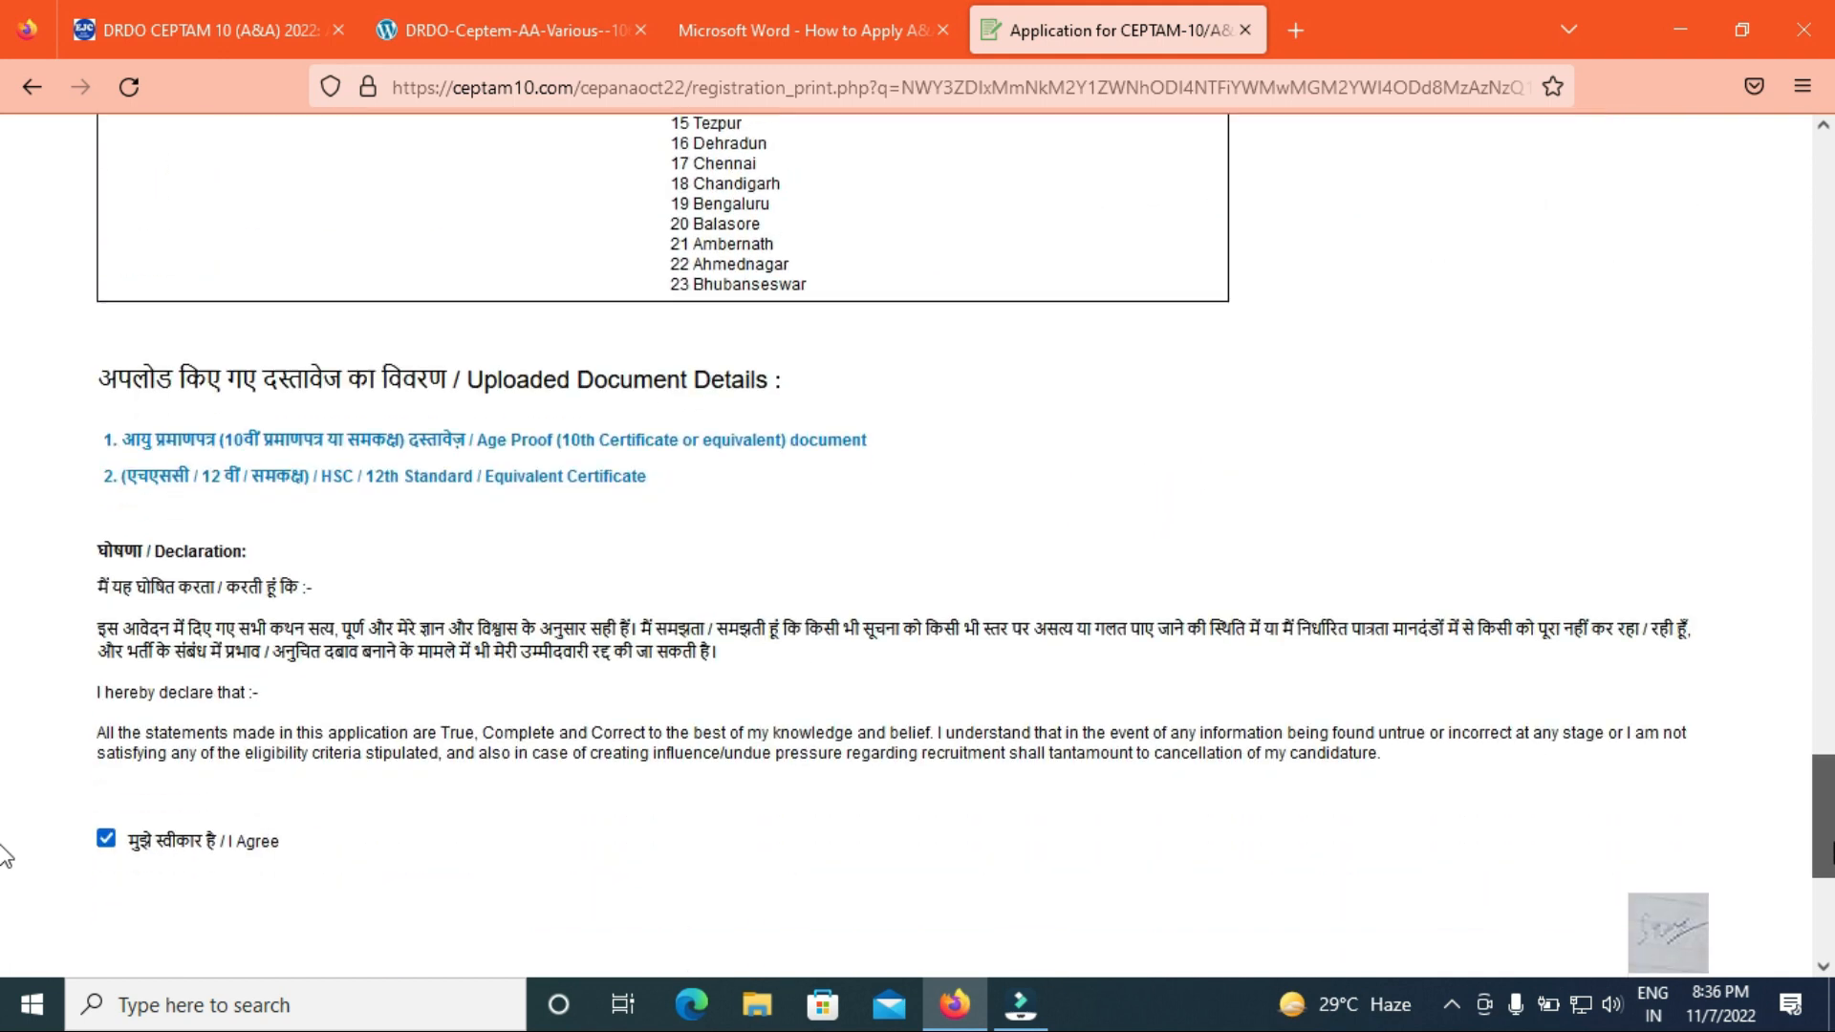
scroll(4, 765, down, 5)
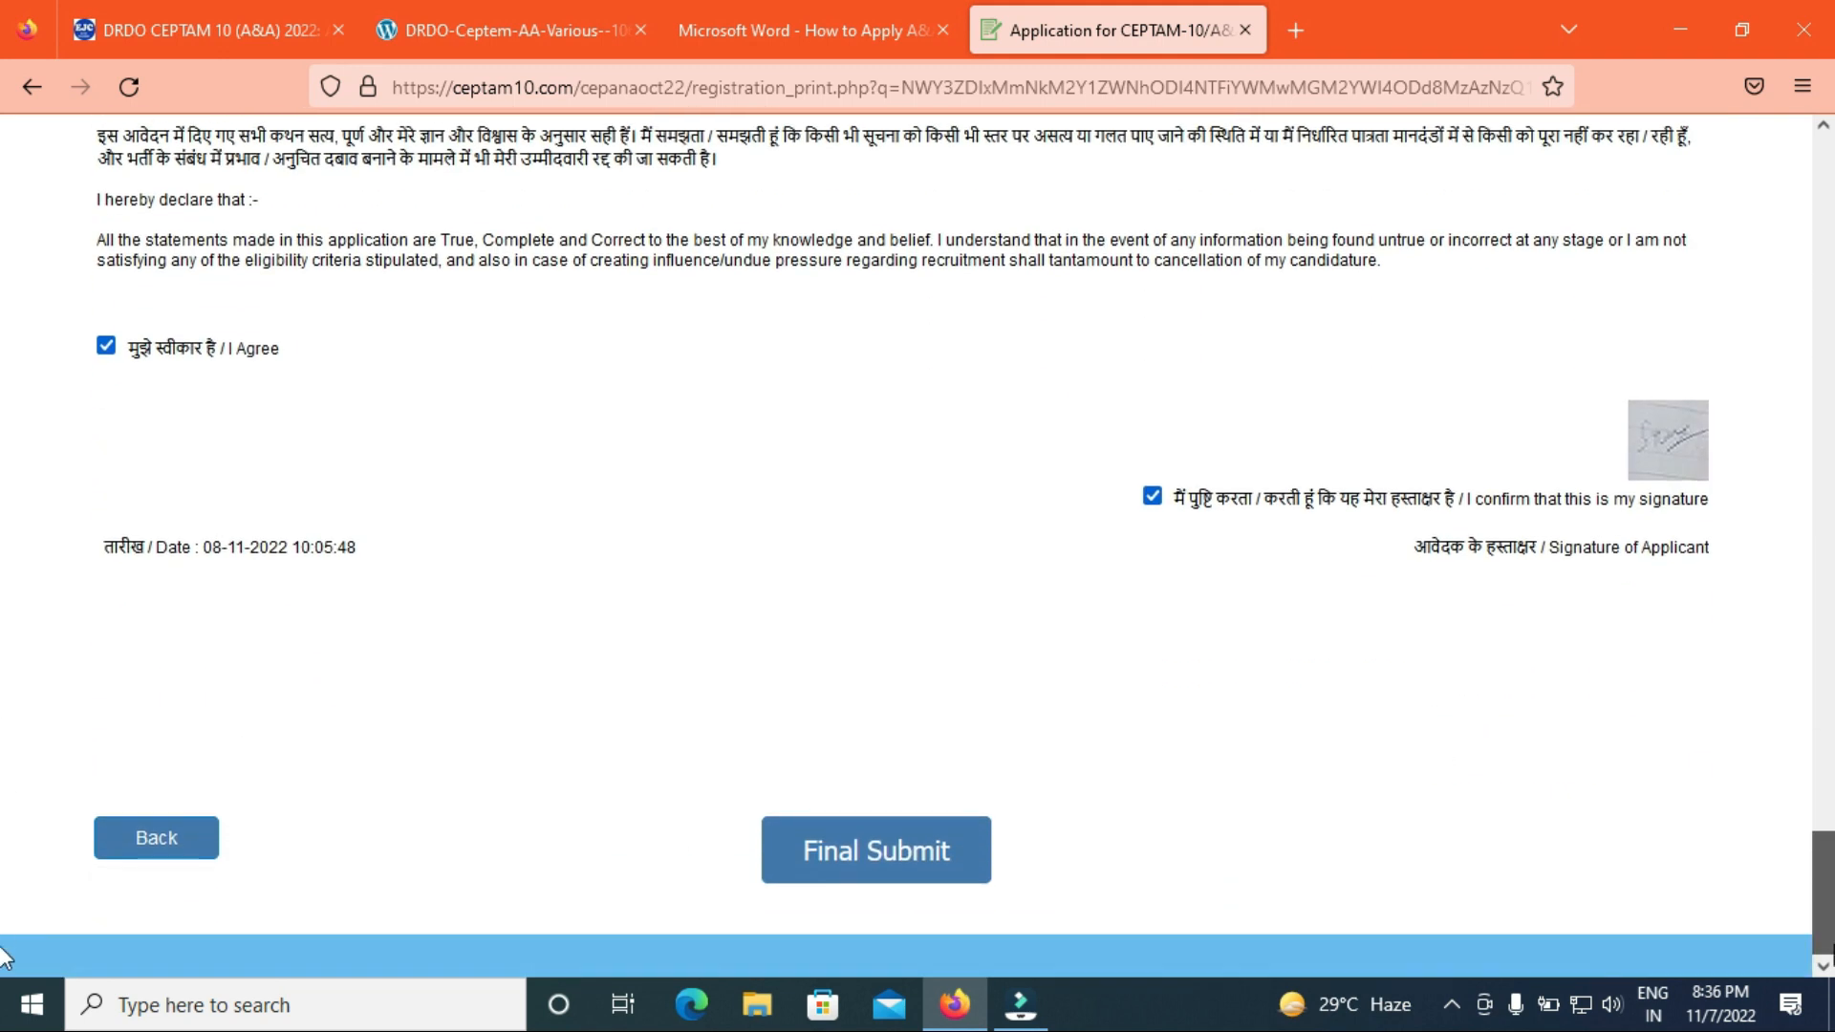
mouse_move(1828, 829)
mouse_down()
mouse_move(1829, 626)
mouse_move(1829, 951)
mouse_up()
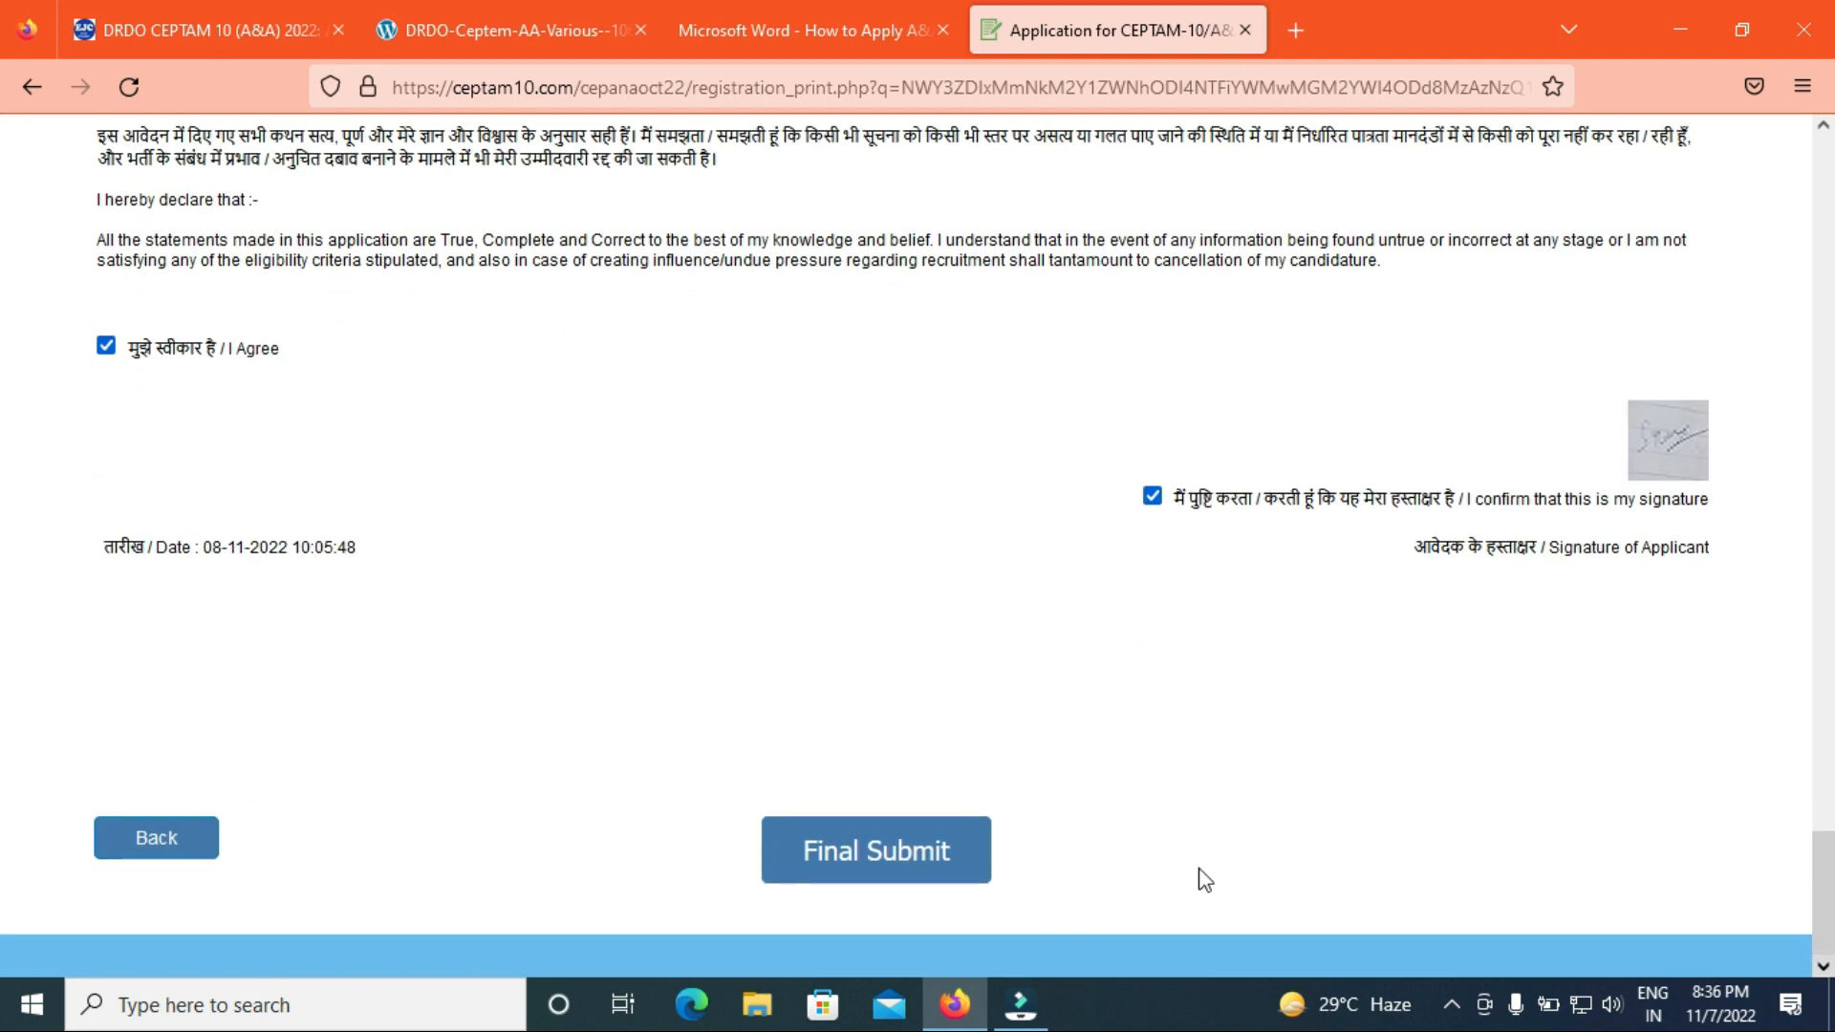
click(910, 846)
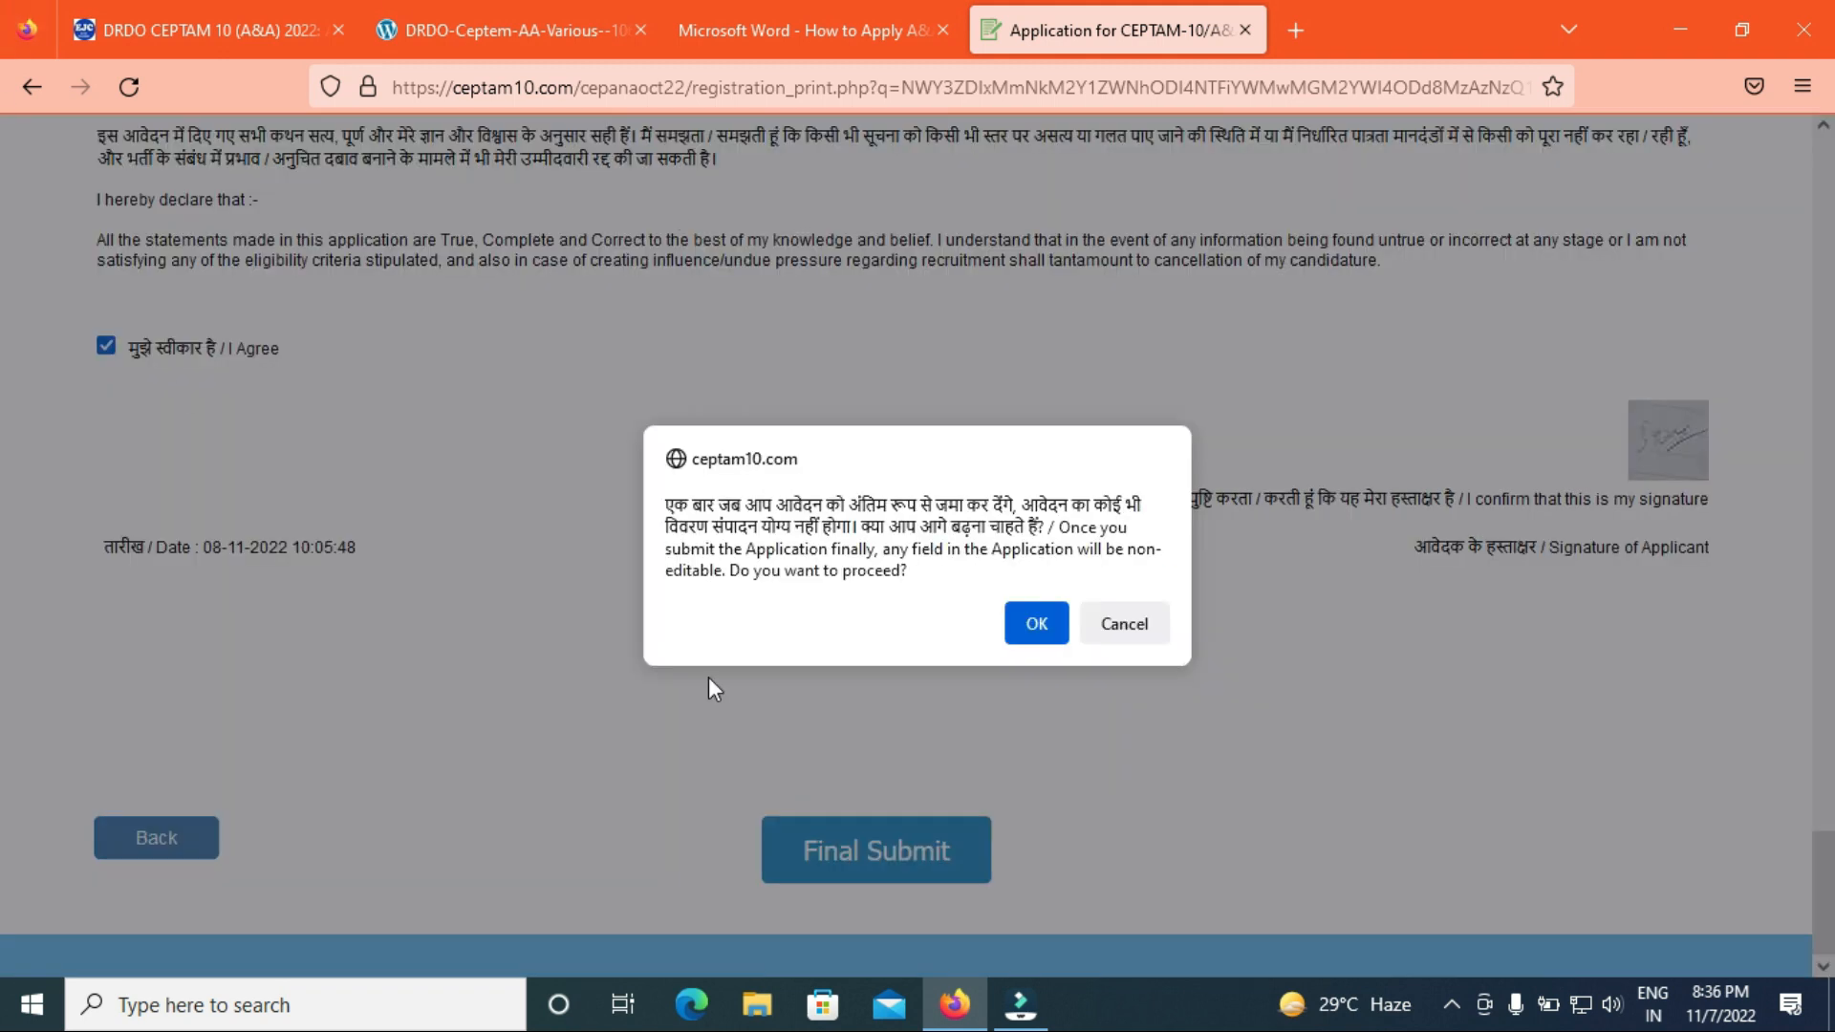
click(1030, 624)
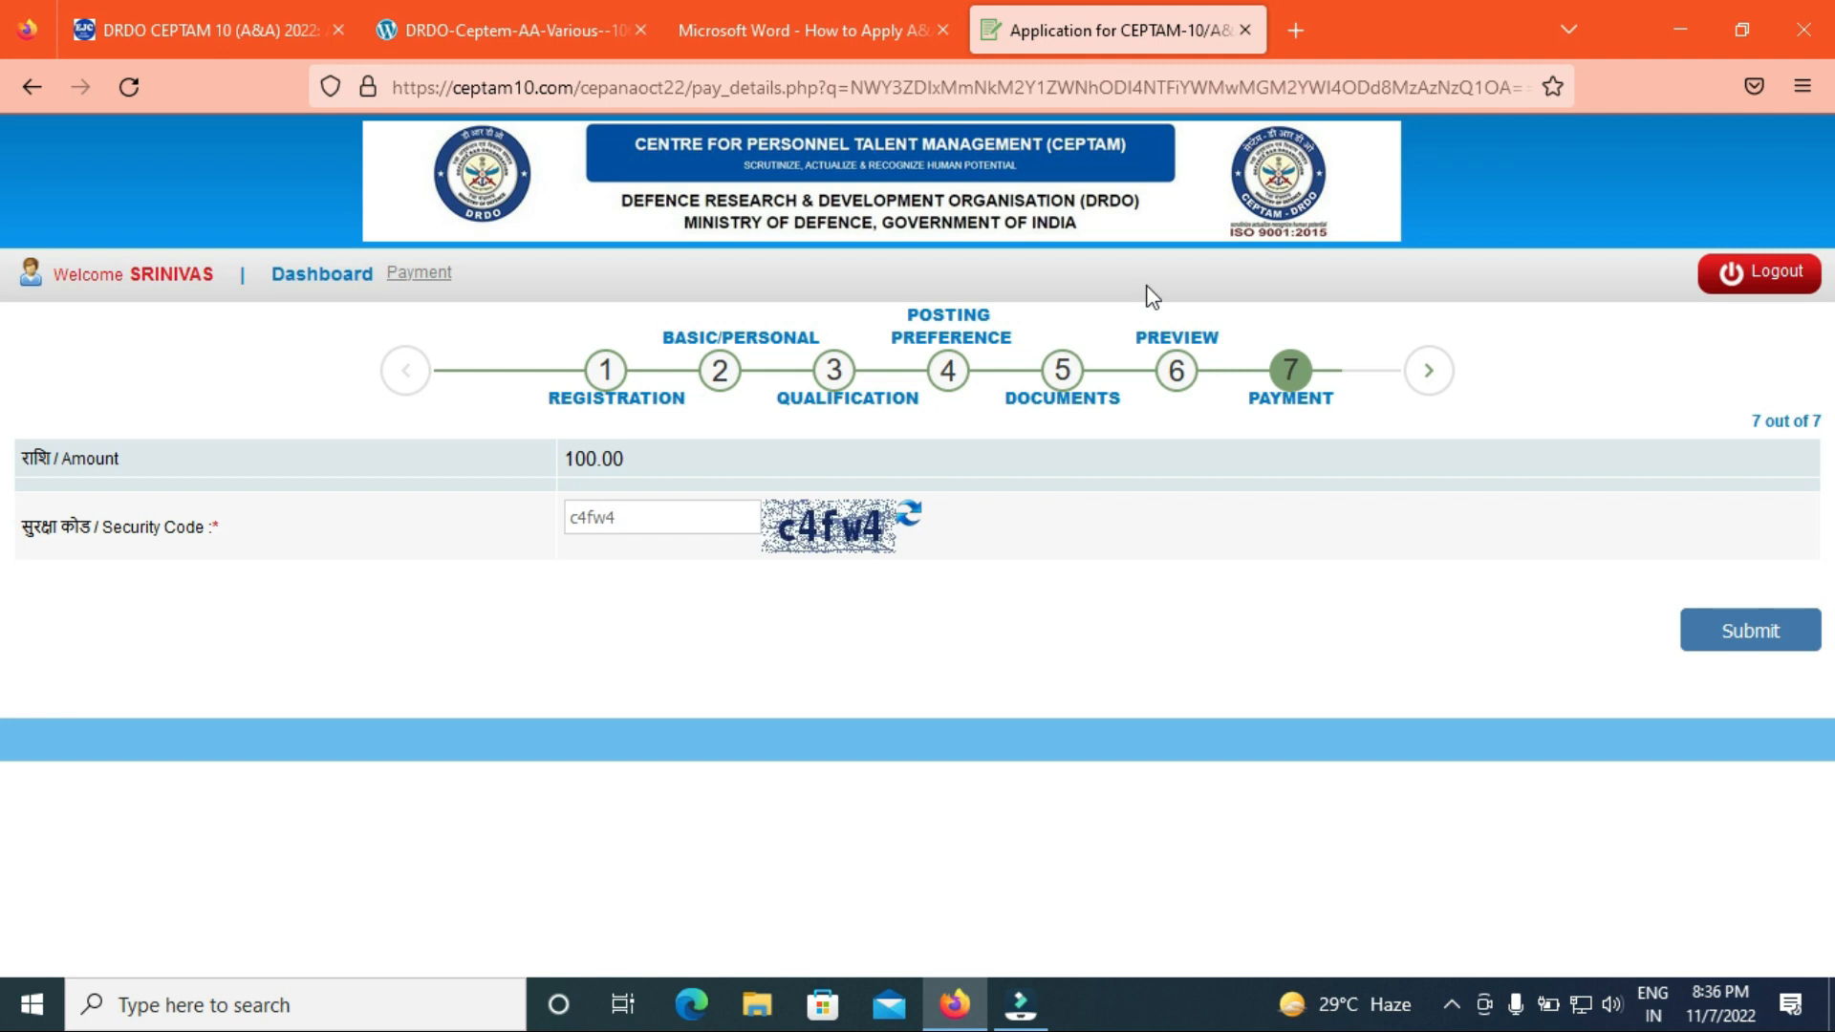
- Submit the application fee payment of 100.00 and confirm, proceeding to the SBIePay payment details page
click(1724, 659)
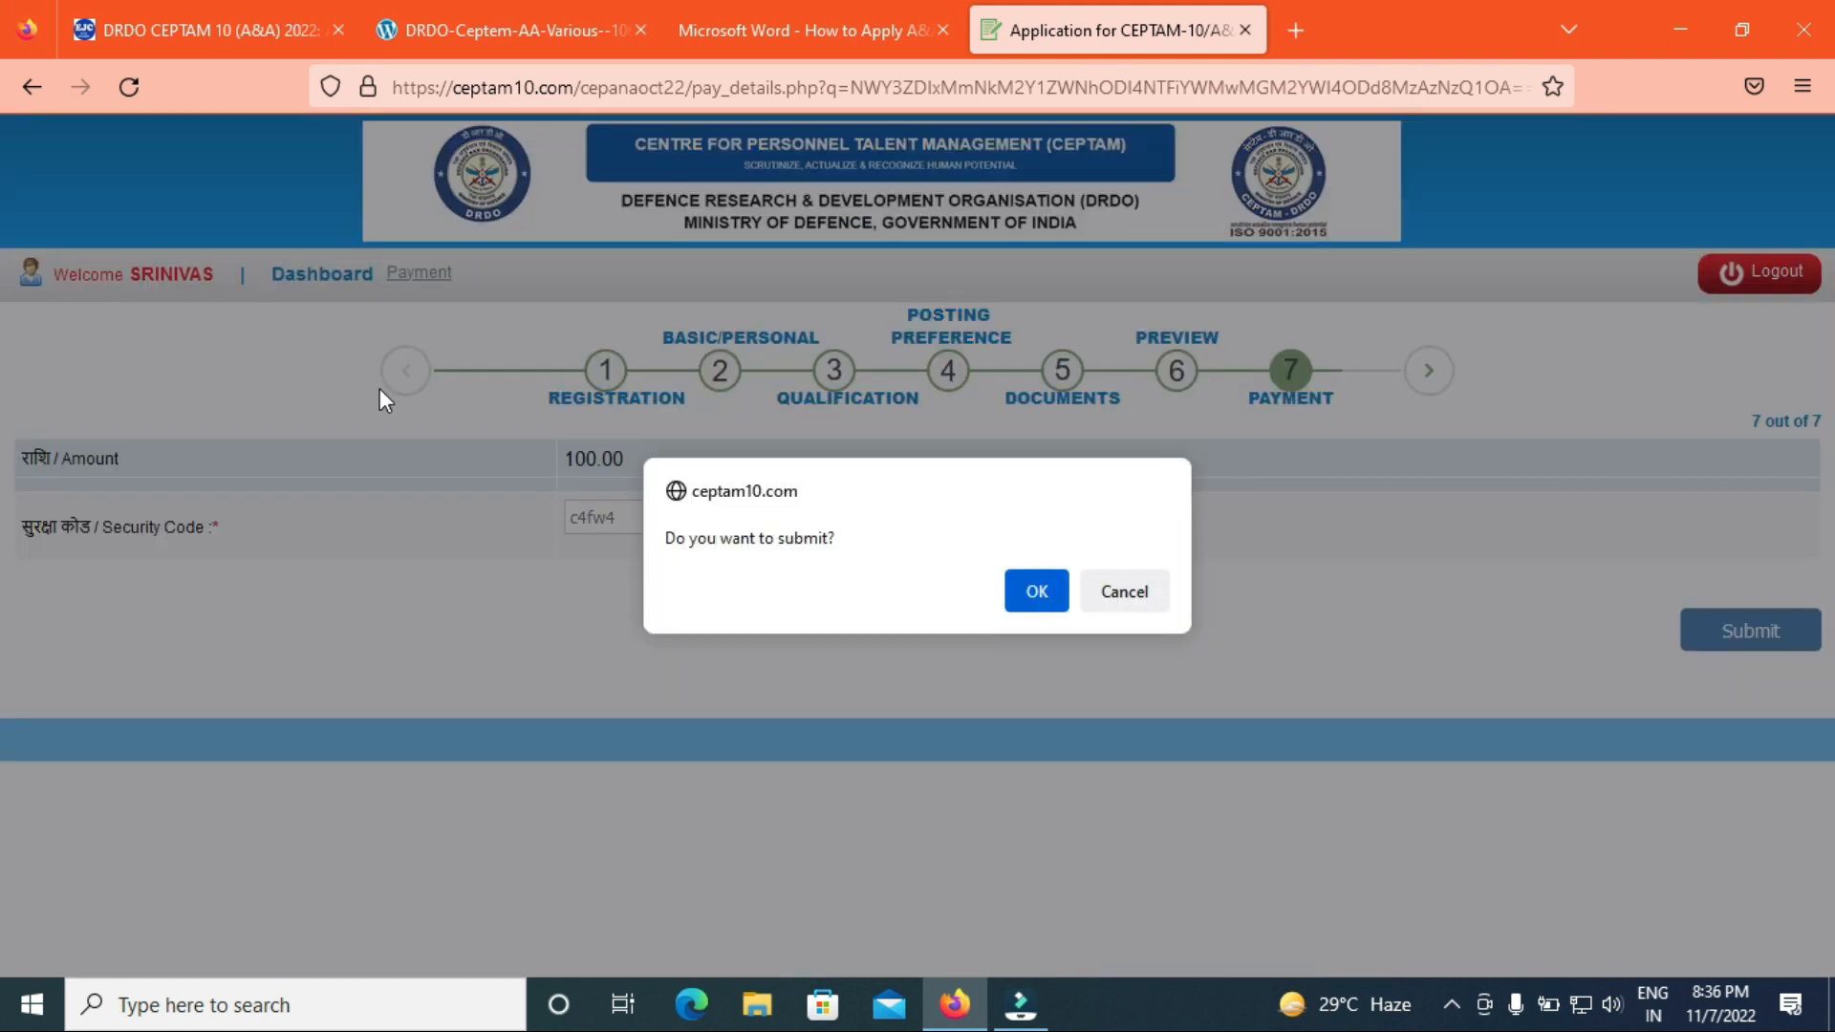
click(1011, 593)
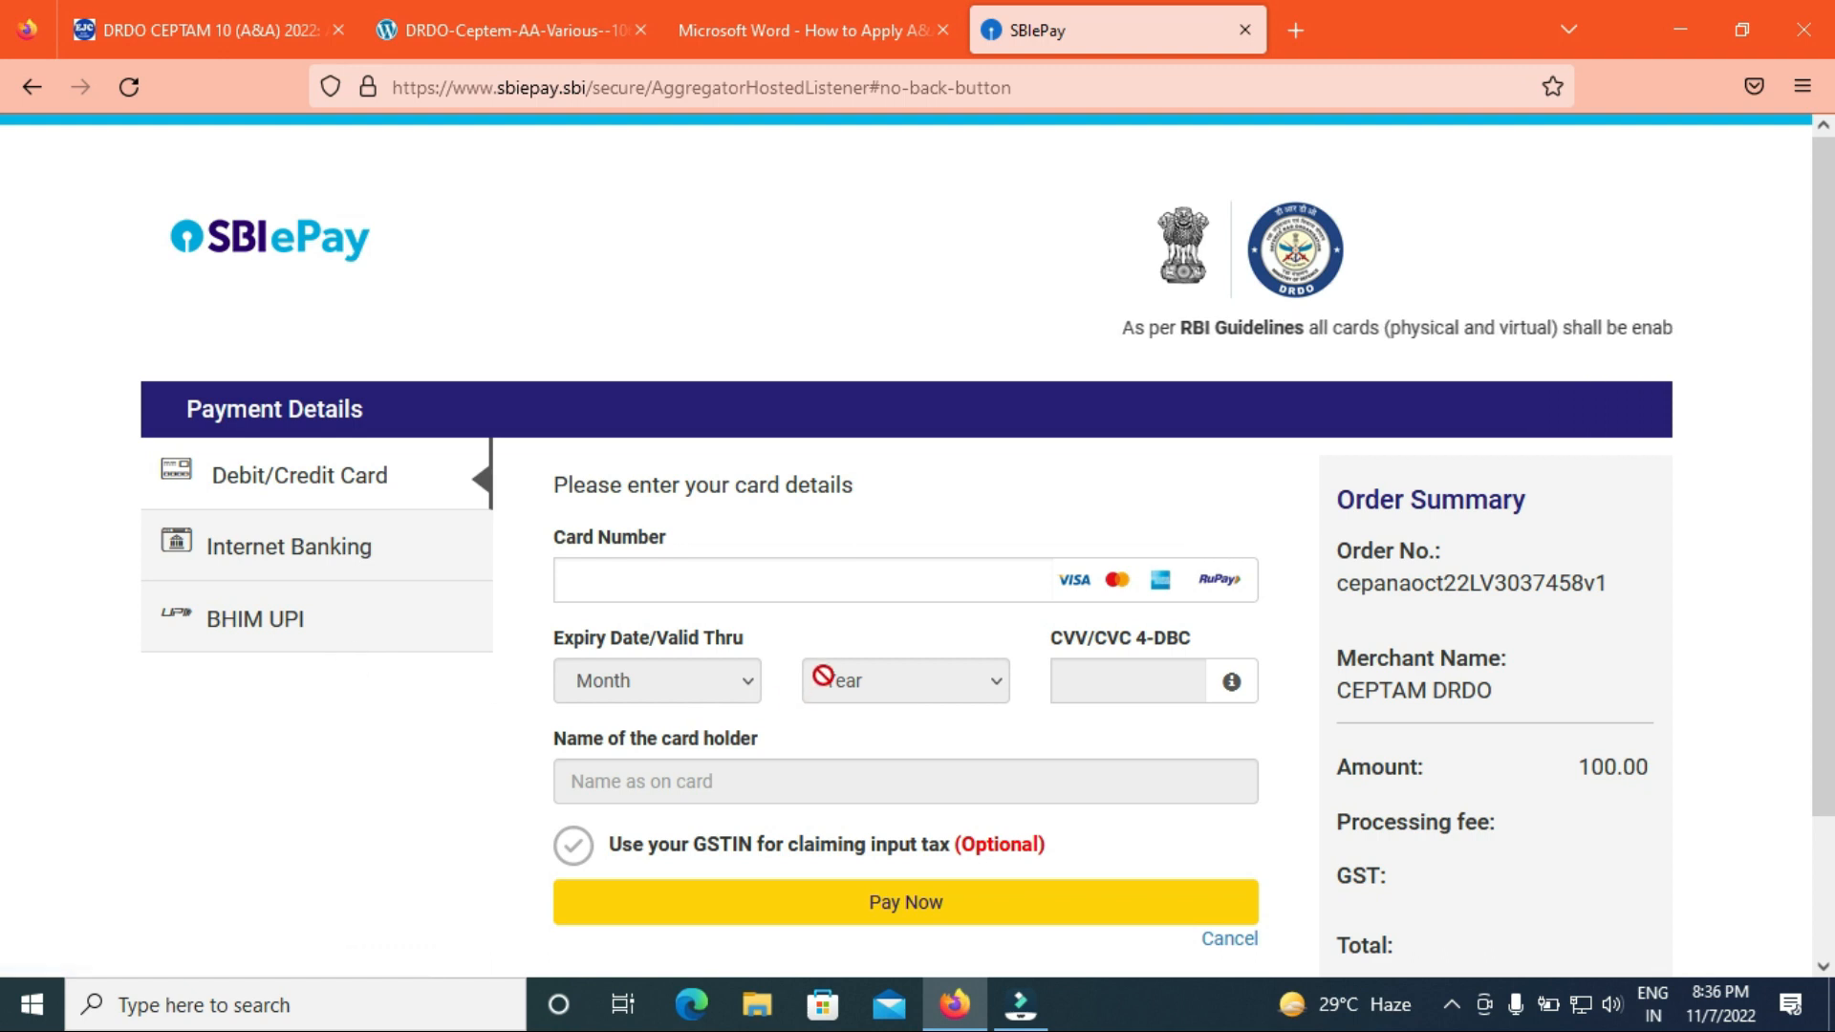
mouse_move(1828, 319)
mouse_down()
mouse_move(1832, 435)
mouse_move(1833, 325)
mouse_up()
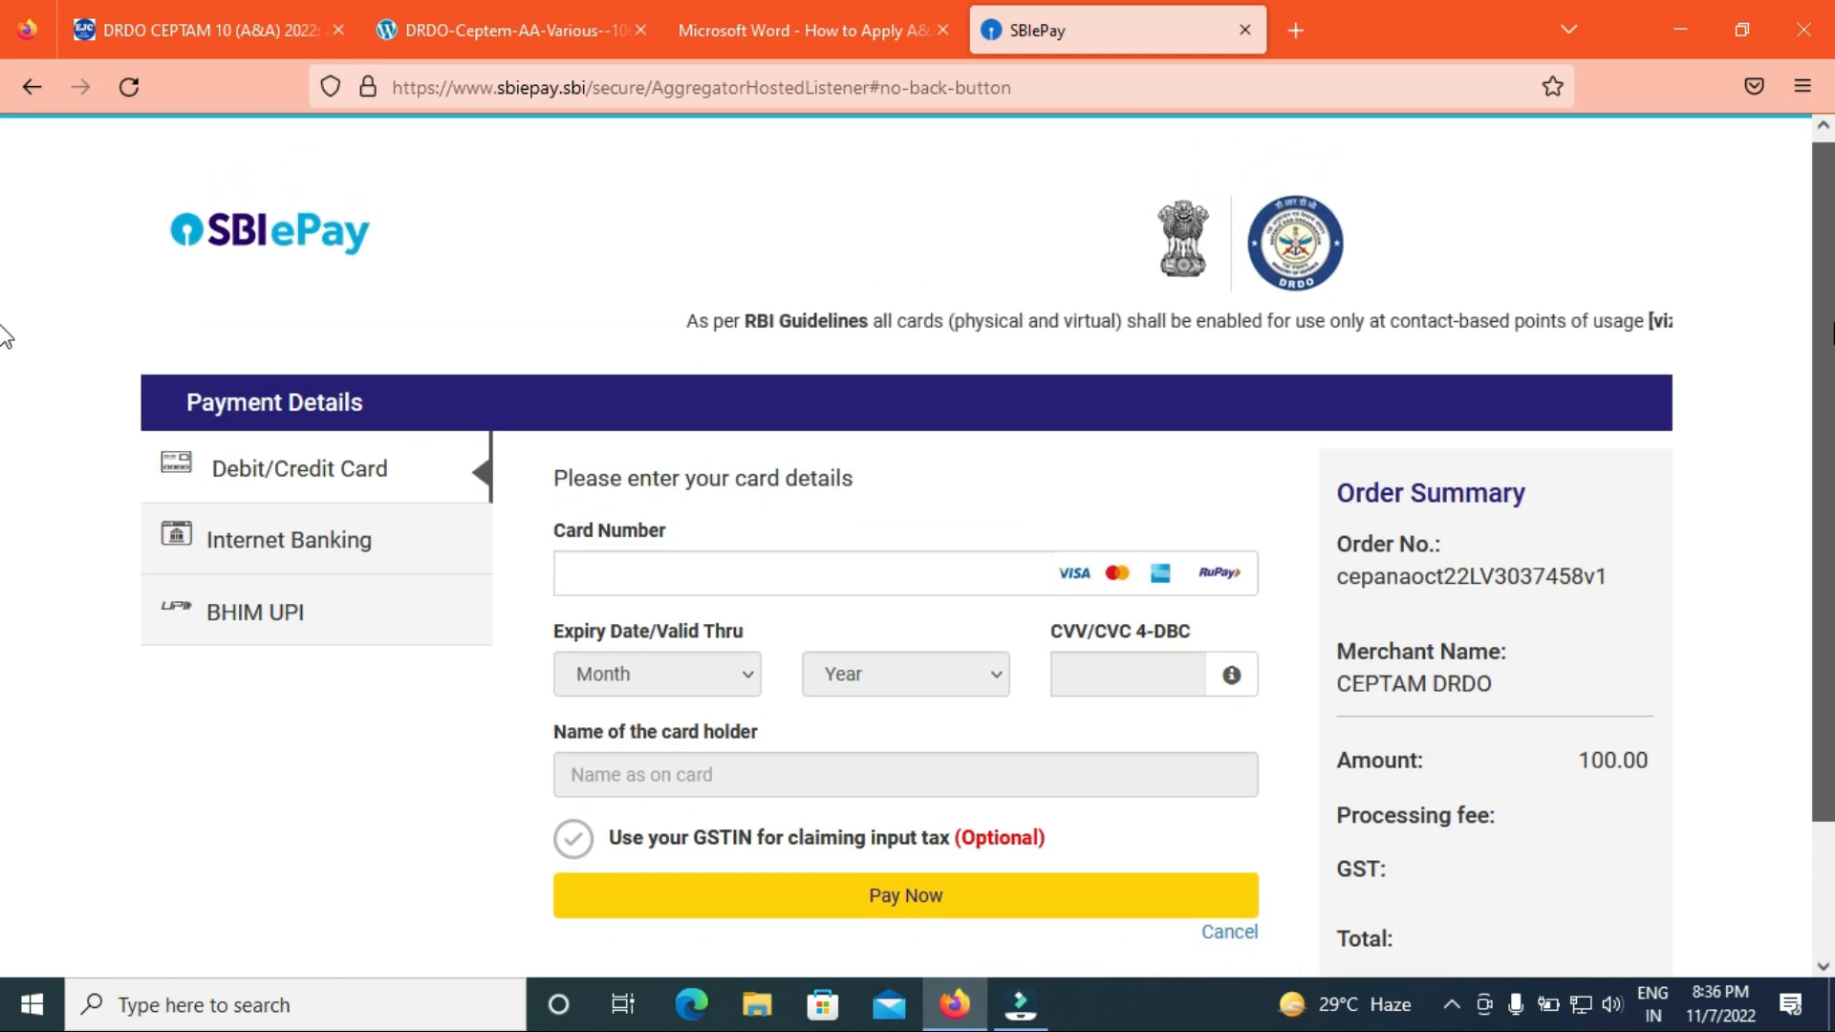